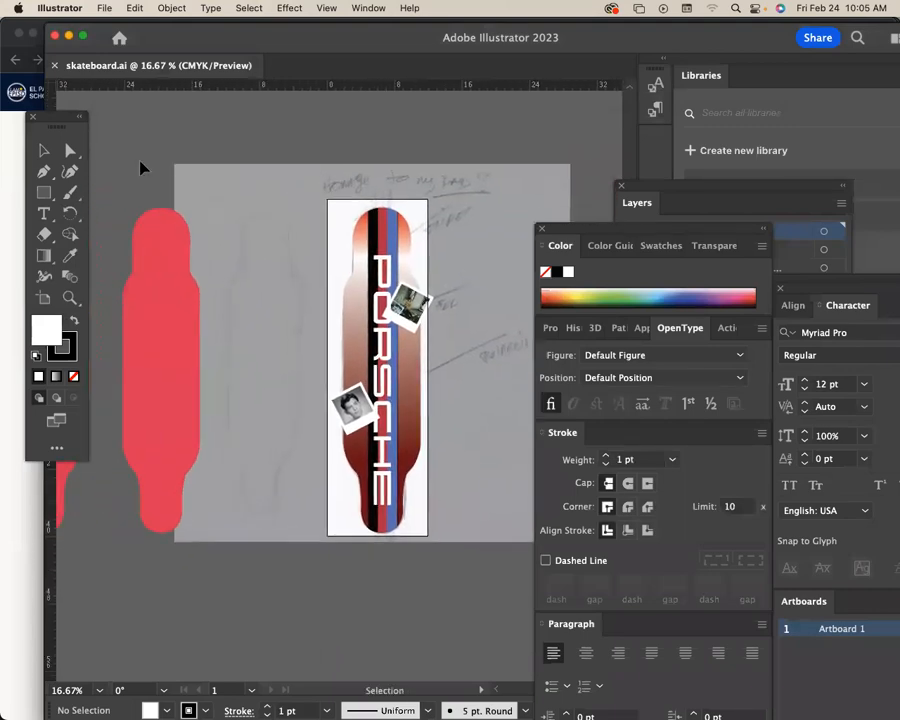
Search this Mac for template.ai among the files to open, look through the matching templates, and leave without opening any.
left_click(106, 8)
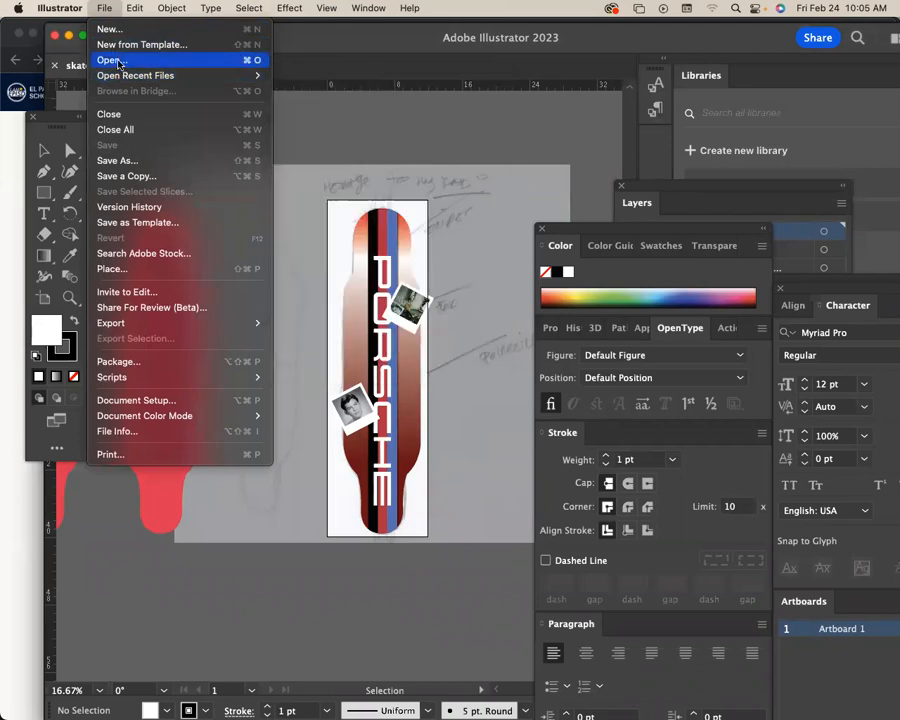
left_click(118, 59)
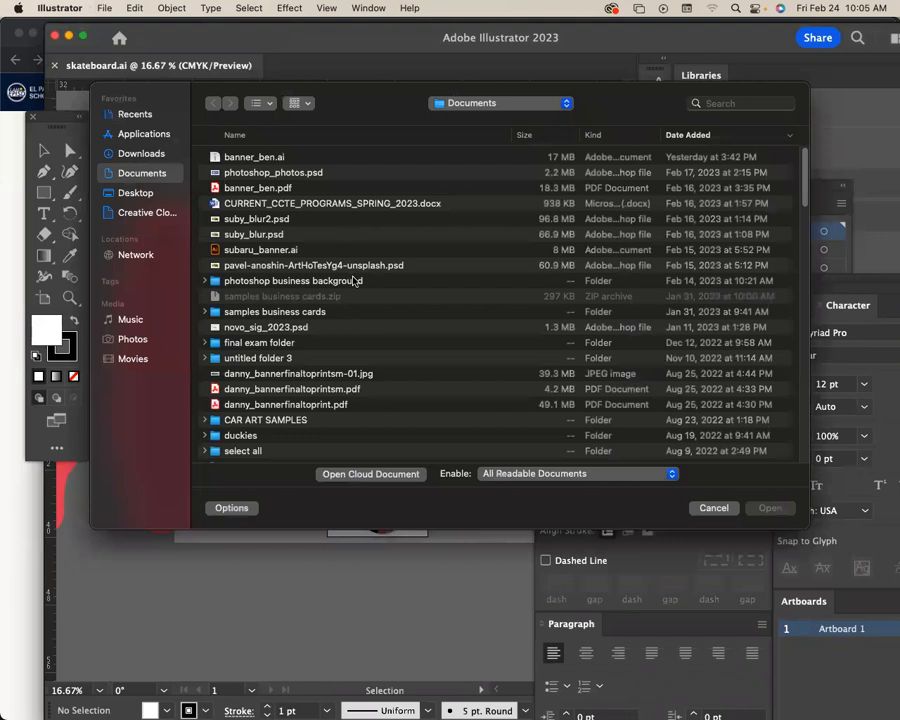
left_click(709, 100)
type("template")
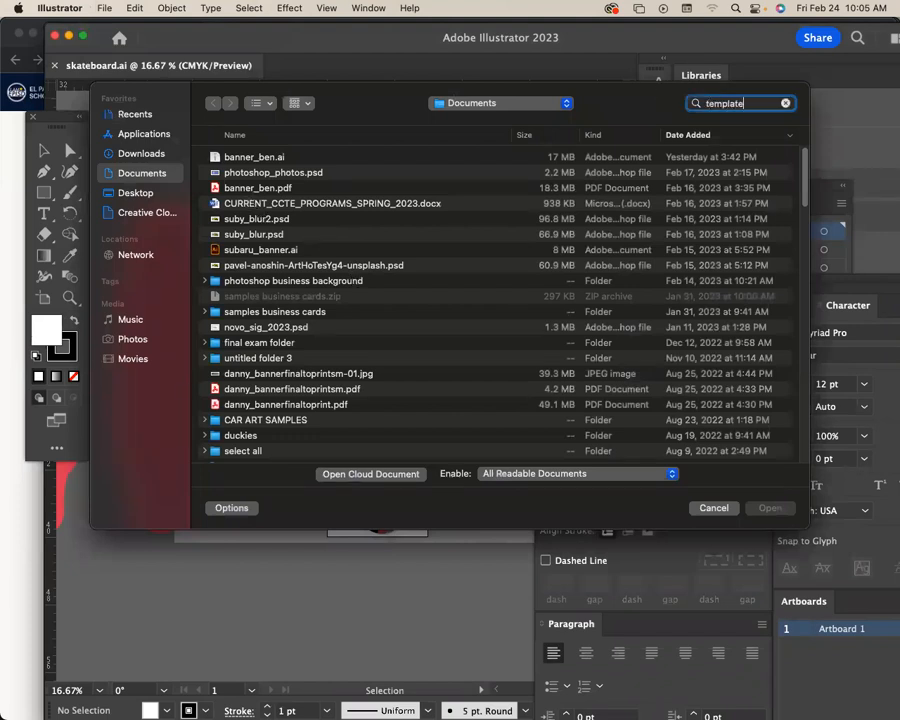
type(".ai")
key("Return")
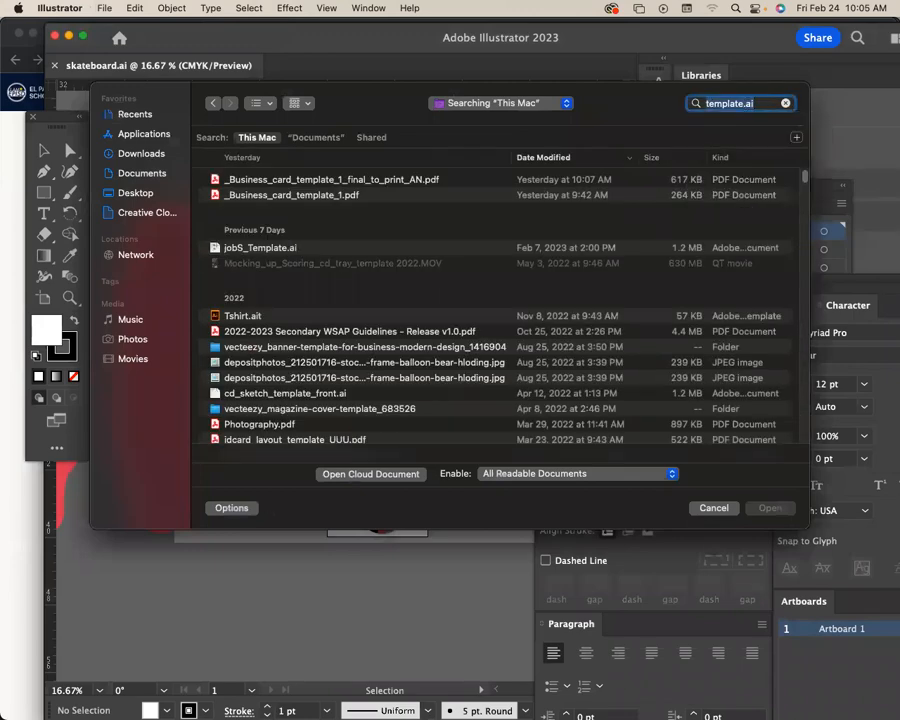
scroll(340, 255, "down", 5)
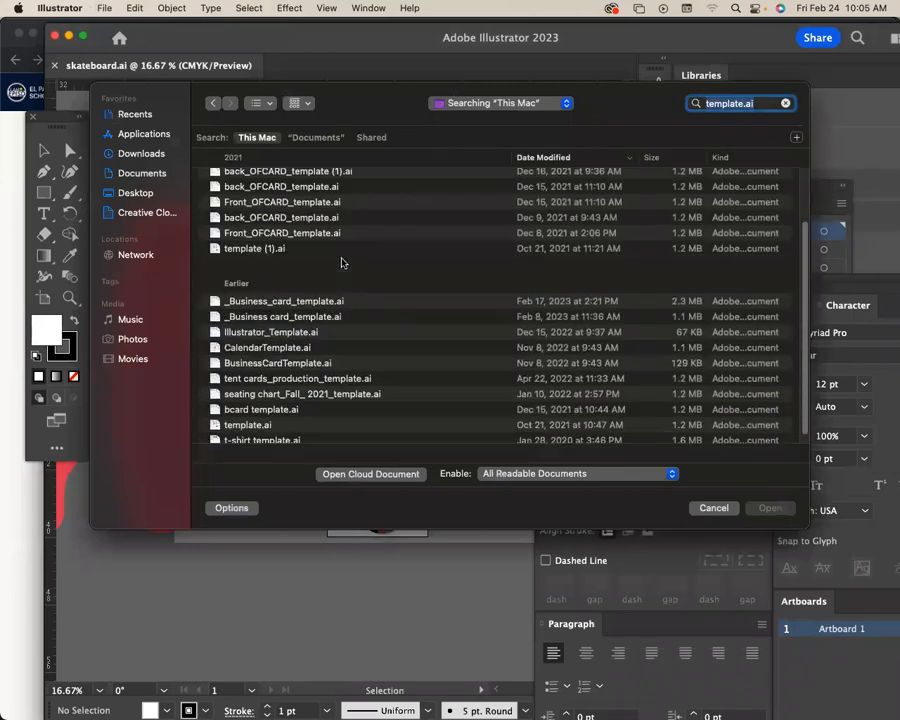
scroll(374, 290, "down", 1)
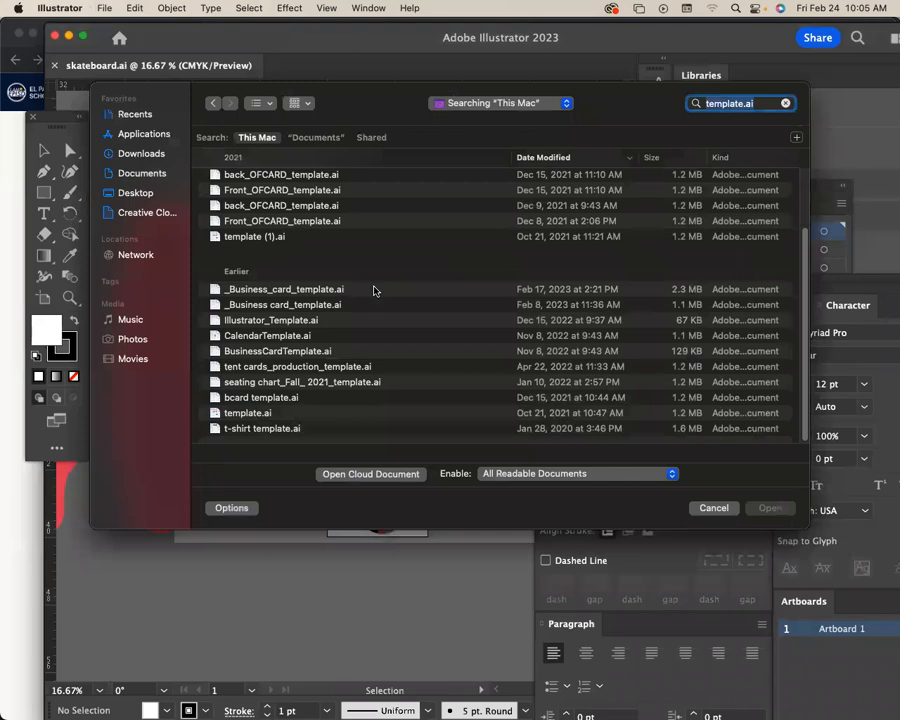
scroll(374, 290, "up", 5)
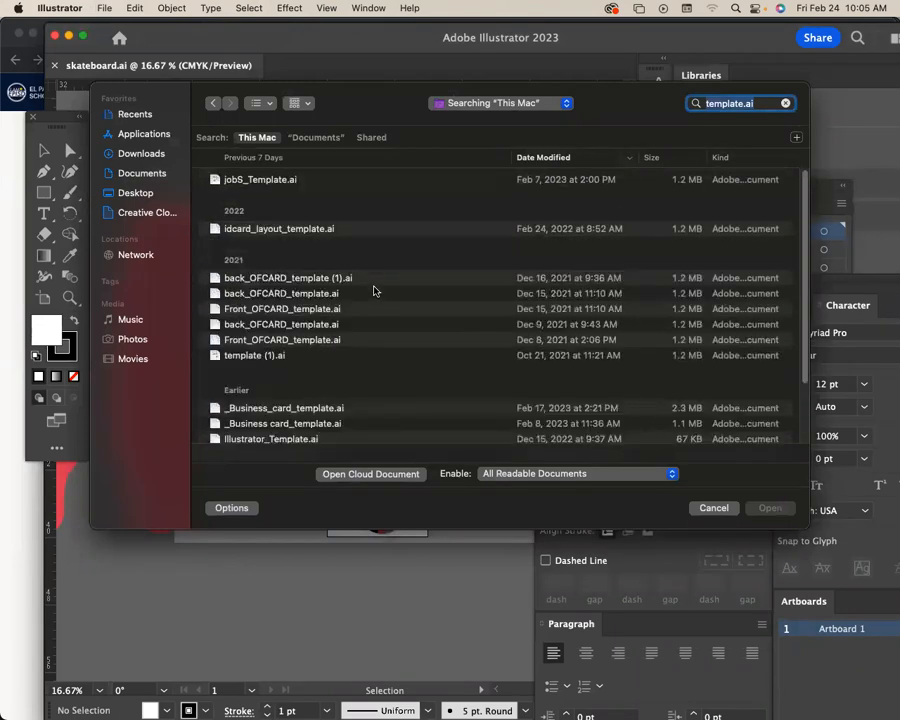
scroll(375, 290, "down", 5)
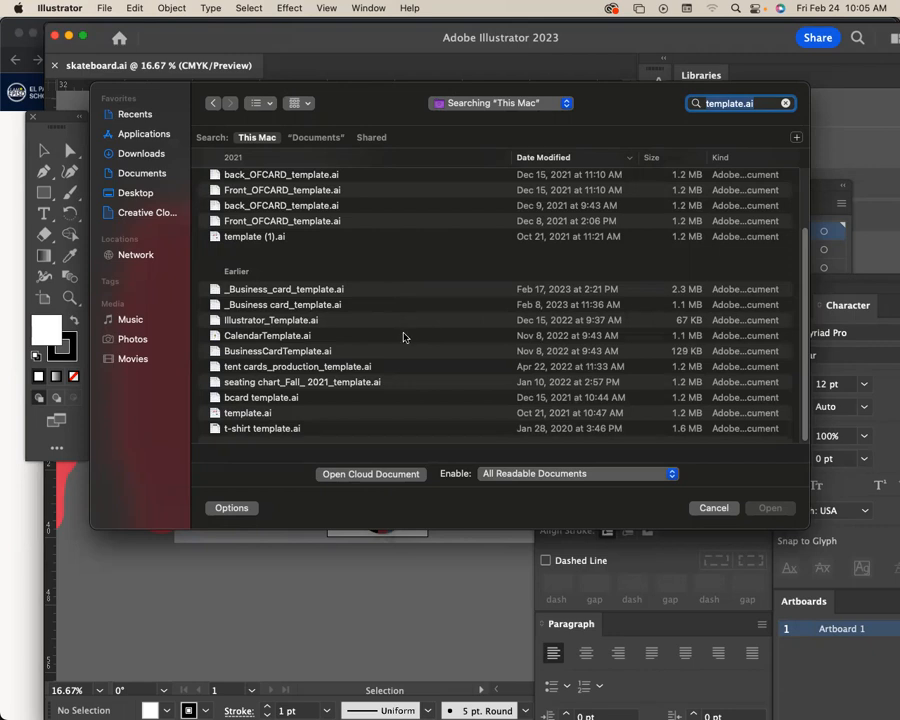
scroll(403, 337, "up", 5)
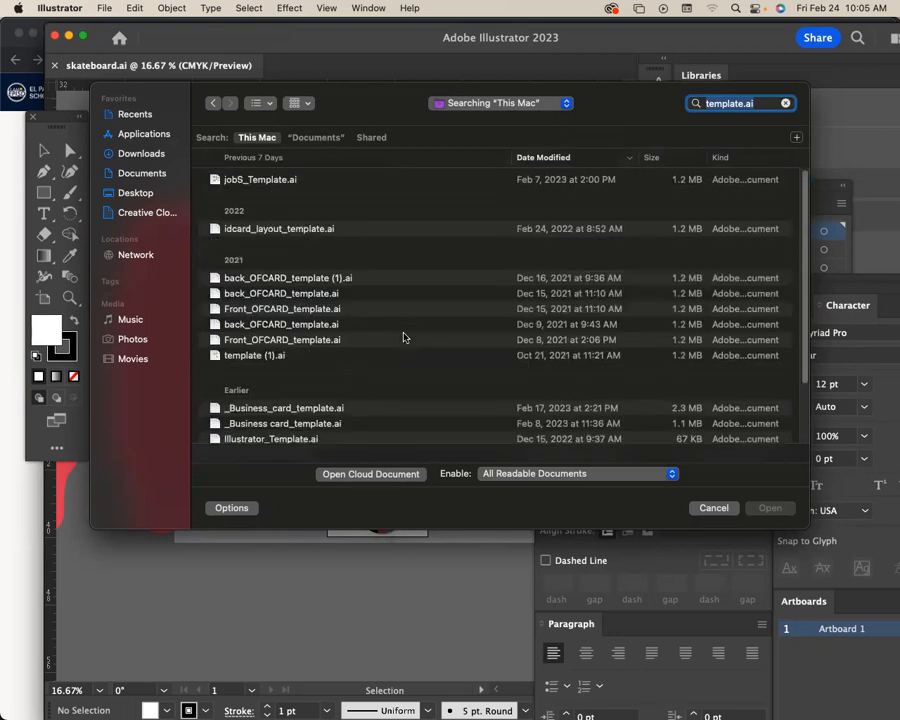
left_click(713, 508)
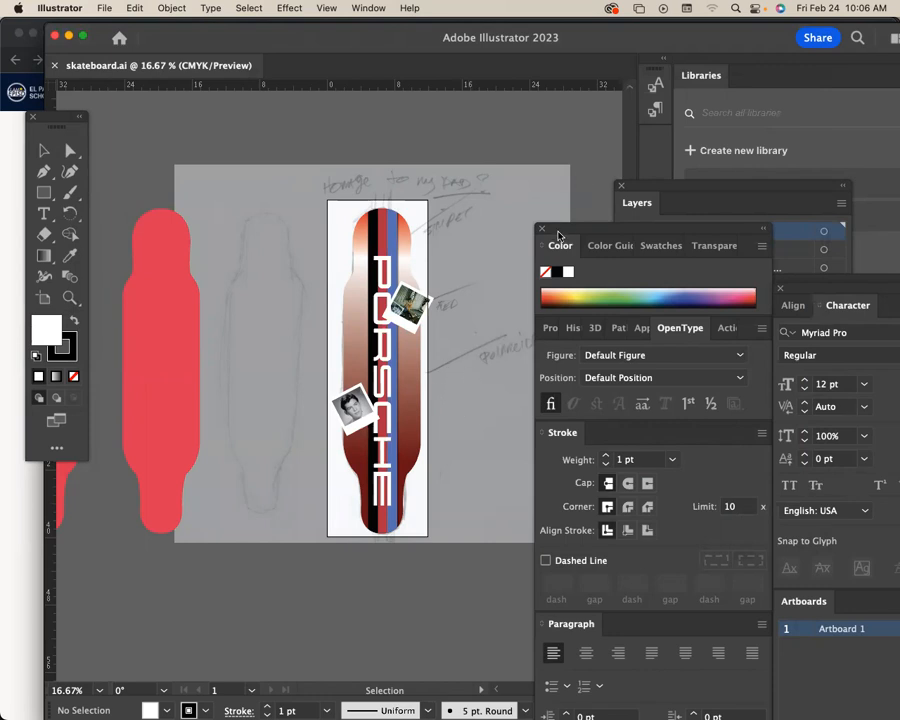
Start a new print document with inches as its units and show all the blank print presets.
left_click_drag(560, 230, 665, 237)
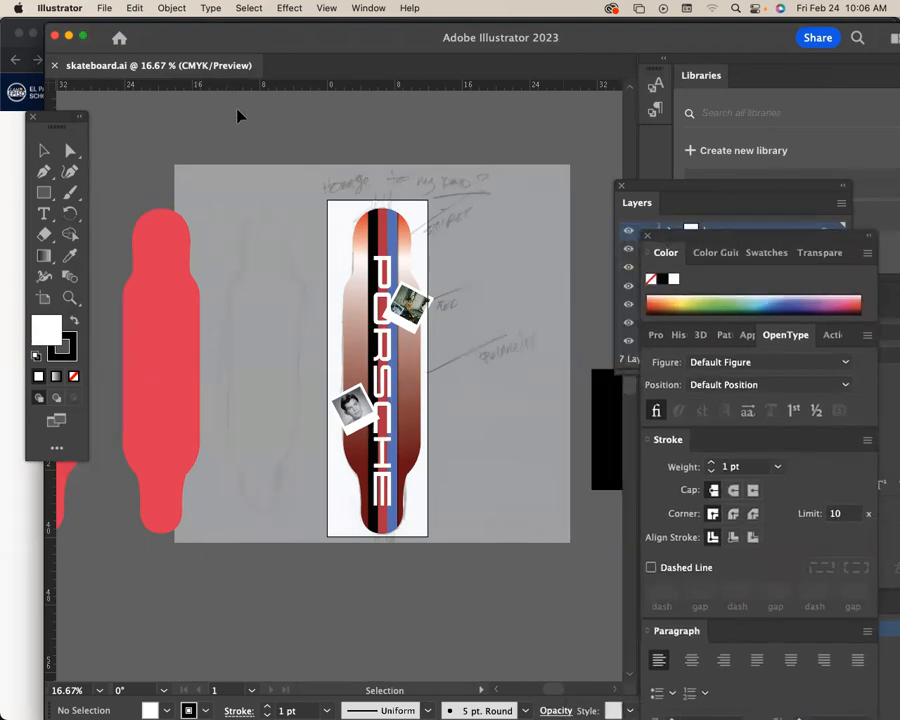
key("super+n")
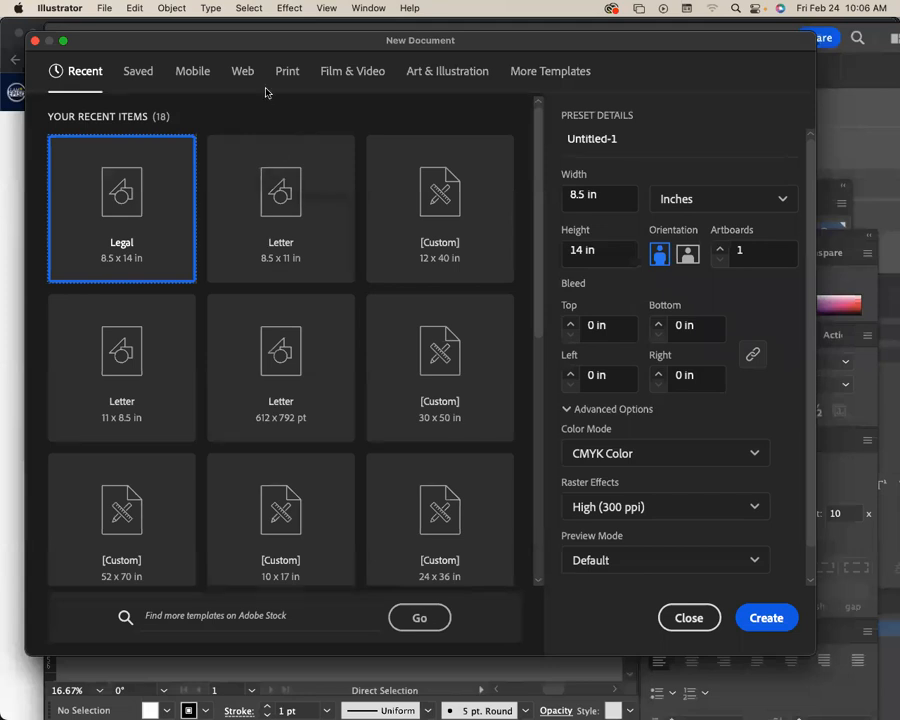
left_click(290, 78)
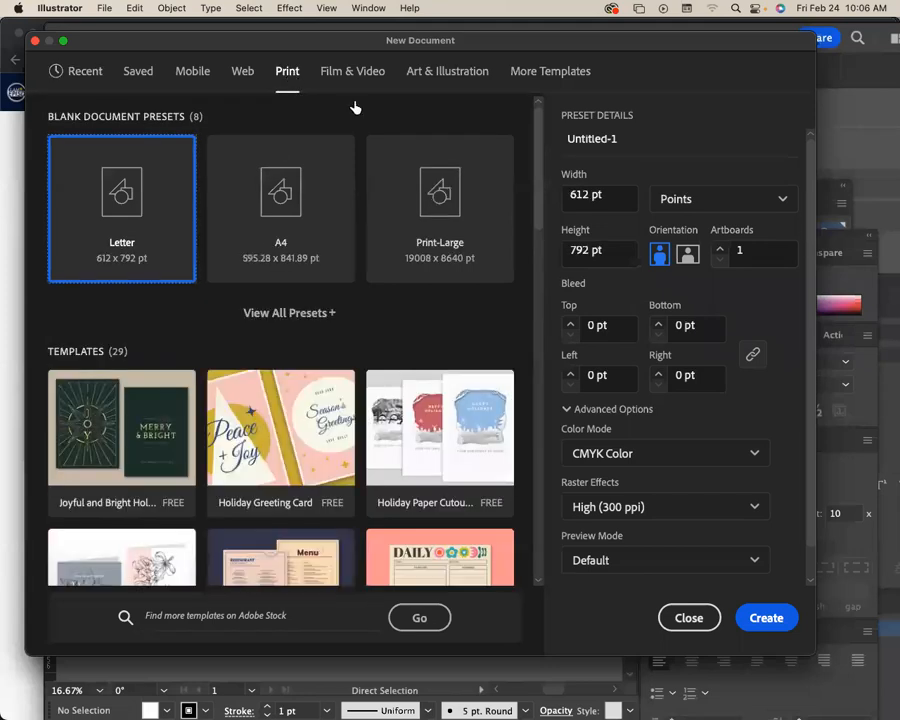
left_click(737, 204)
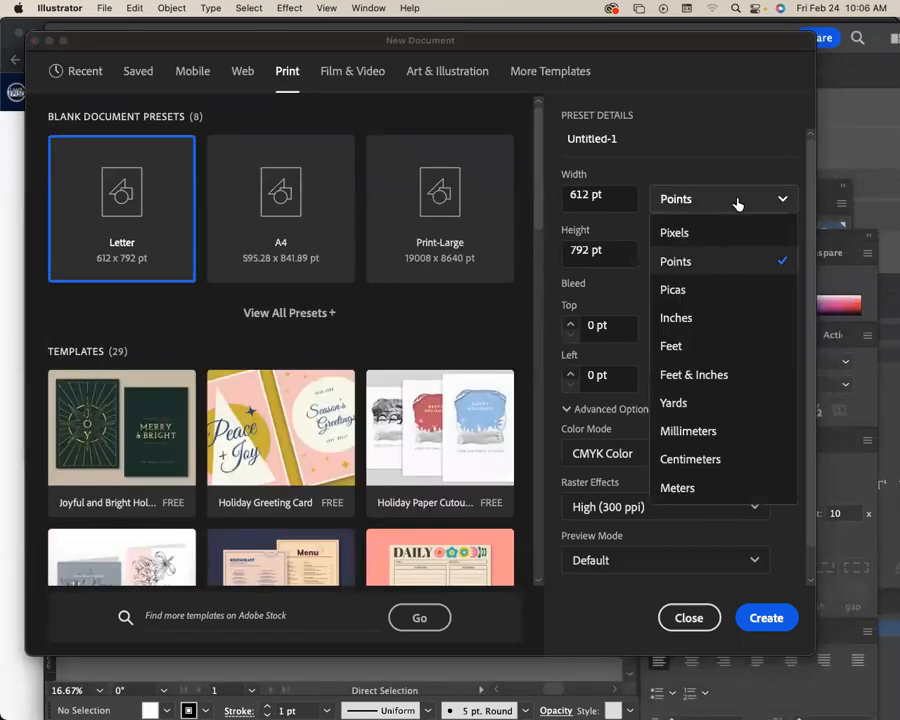
left_click(711, 314)
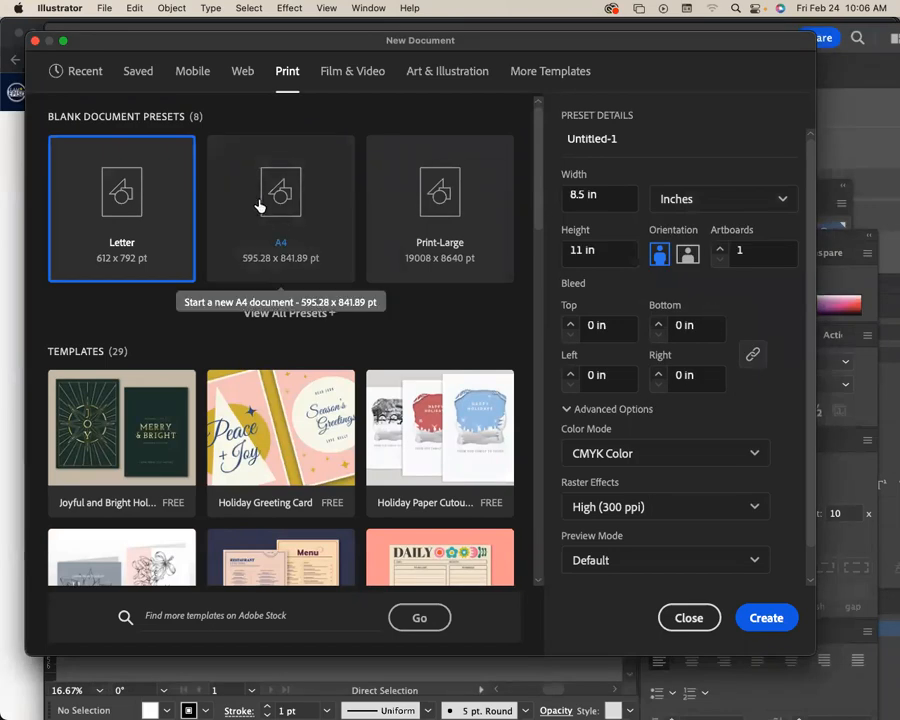
scroll(515, 220, "down", 3)
scroll(528, 255, "up", 3)
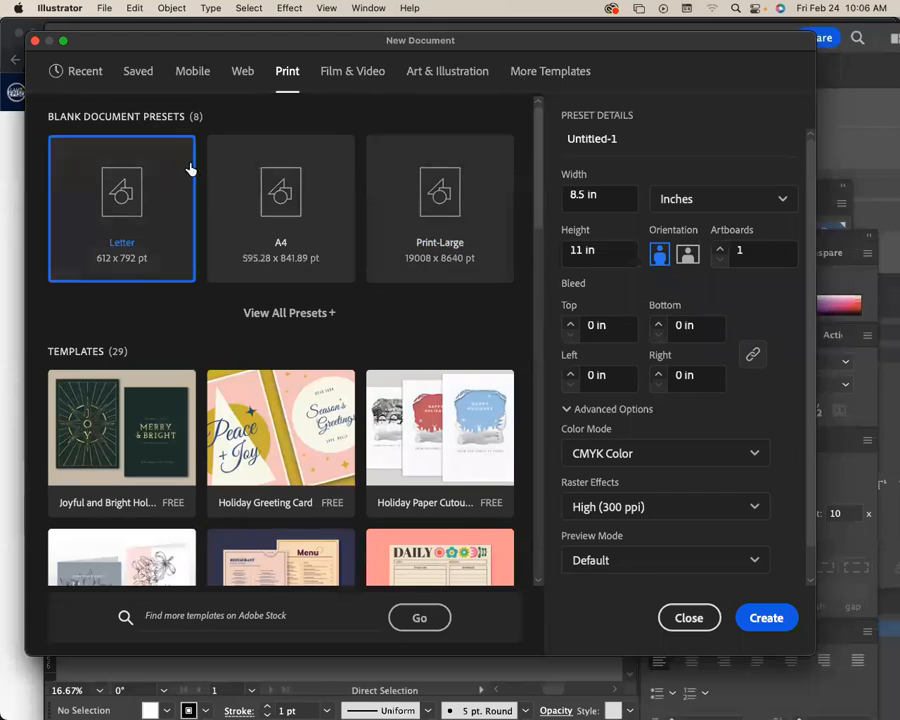
left_click(302, 320)
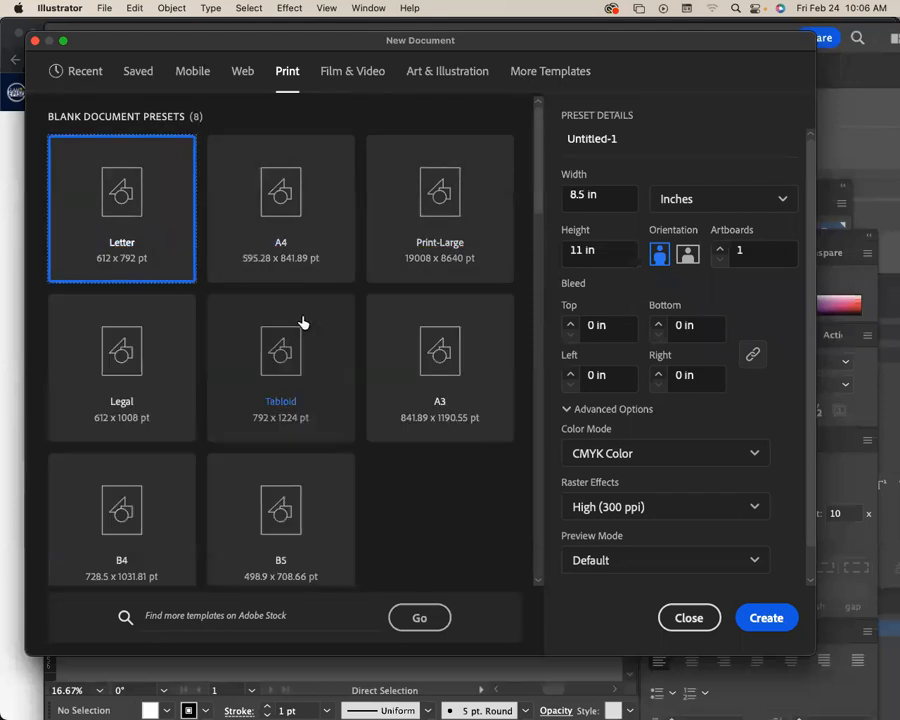
Create a portrait document from the Legal preset, with units in inches at 8.5 x 14 in.
scroll(375, 321, "down", 1)
scroll(375, 318, "down", 1)
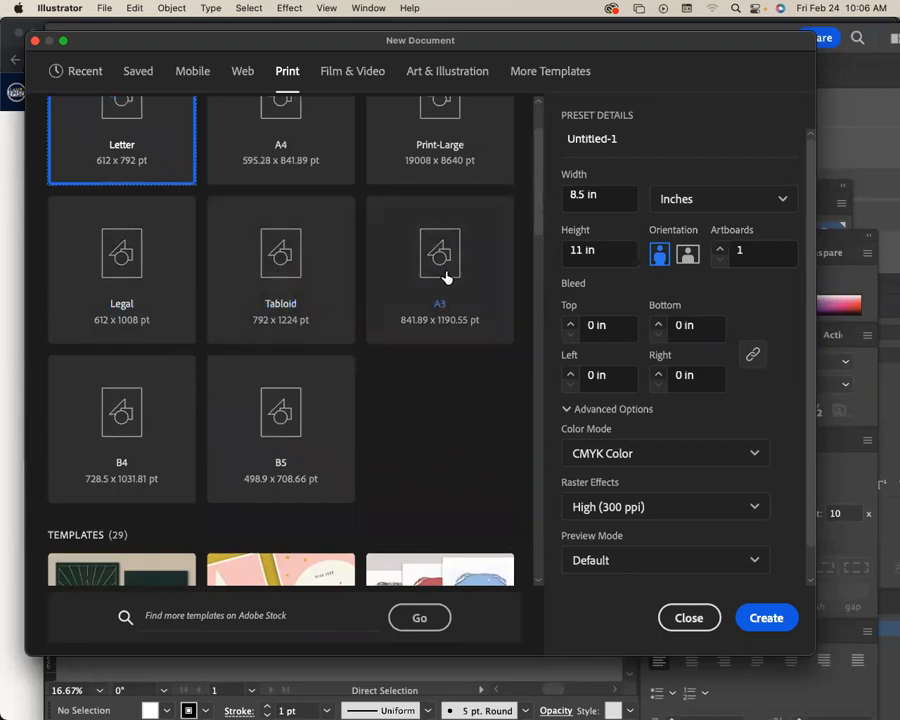
scroll(456, 268, "up", 2)
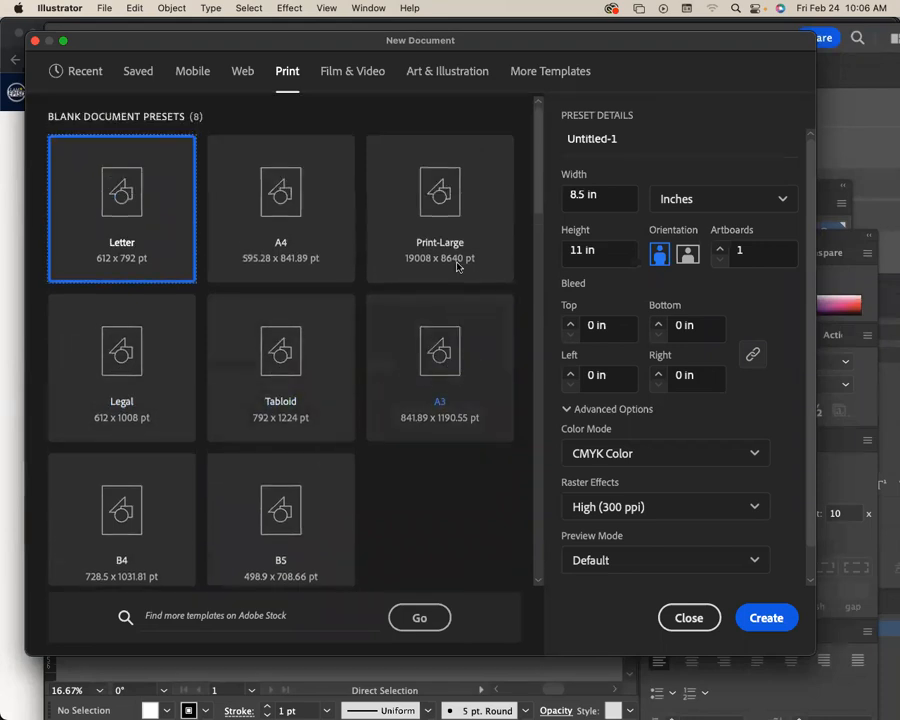
left_click(132, 353)
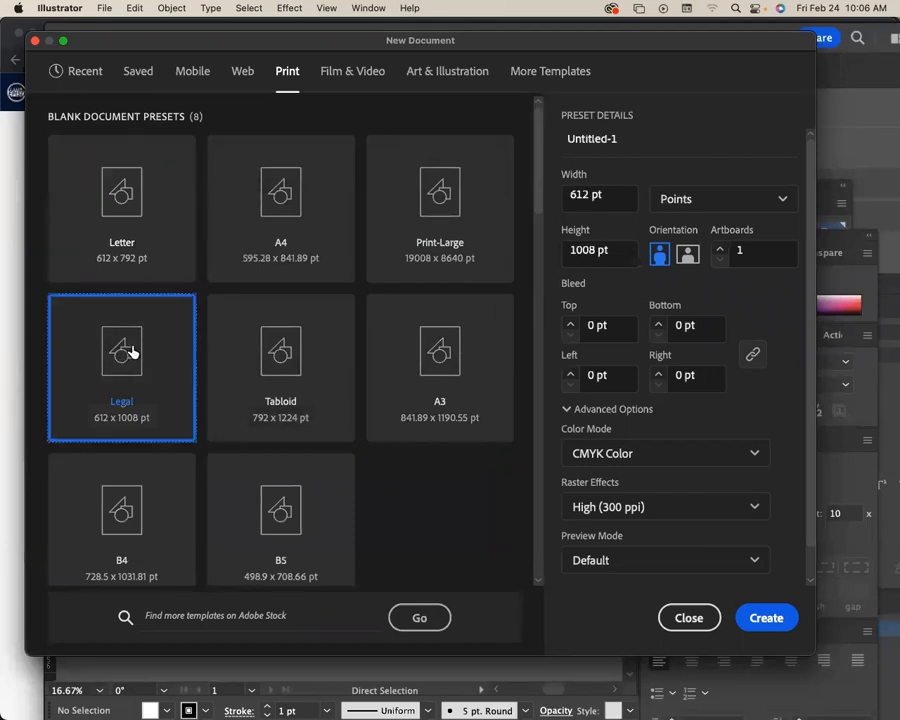
left_click(721, 202)
left_click(692, 318)
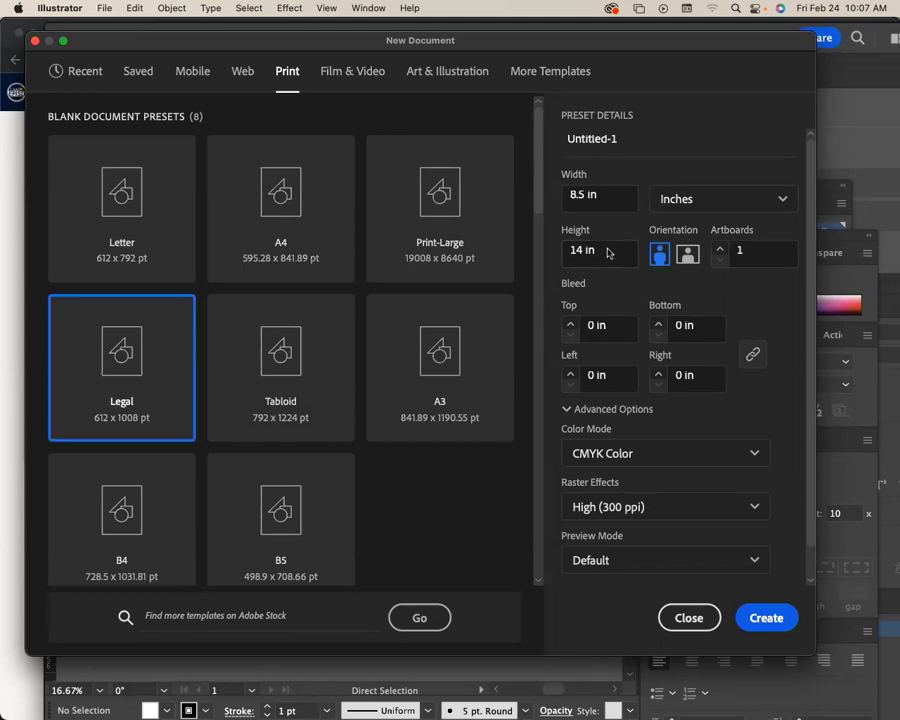
left_click_drag(438, 40, 643, 76)
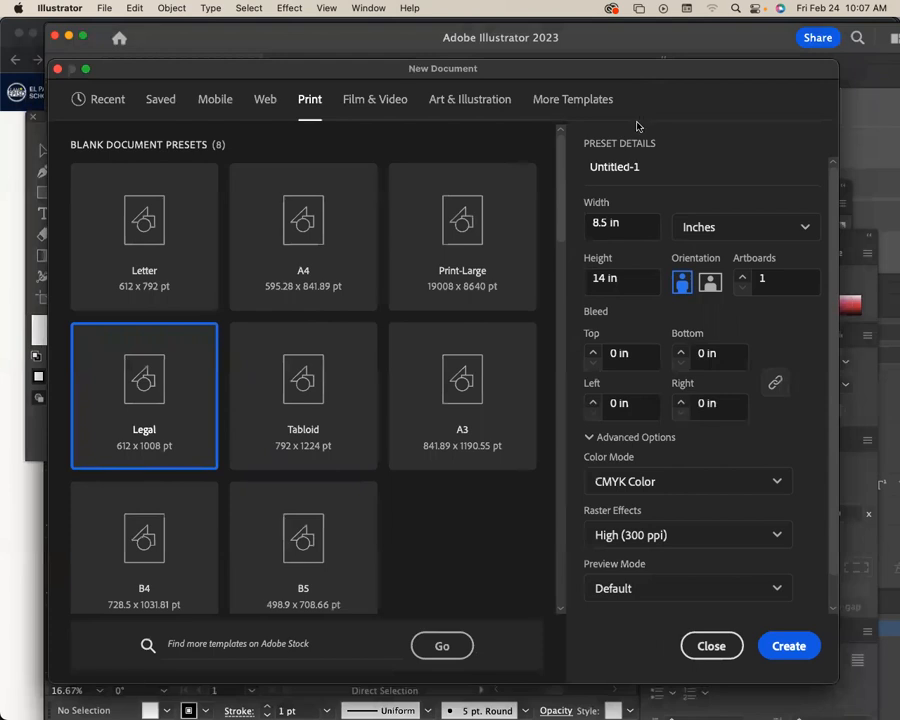
left_click(786, 645)
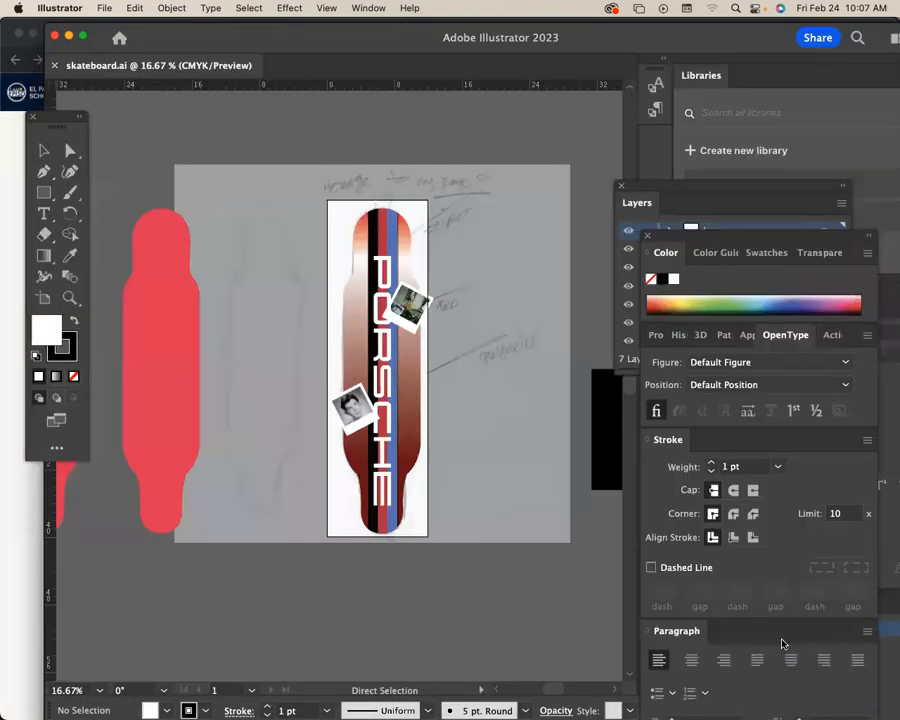
Detach the blank document into its own floating window, then bring the skateboard.ai window forward and move it down.
key("super+minus")
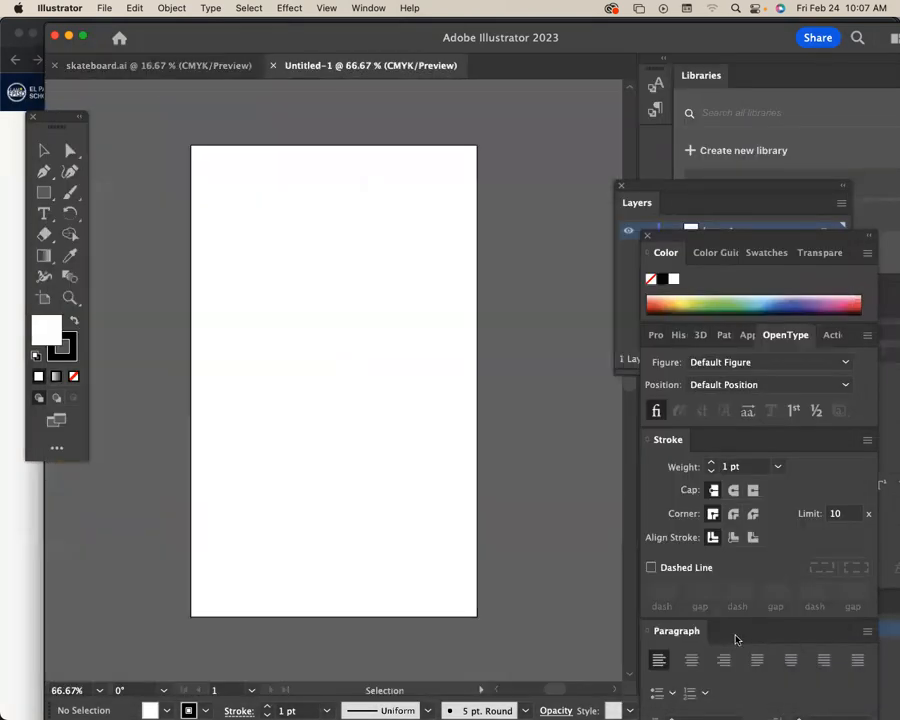
left_click_drag(321, 66, 310, 100)
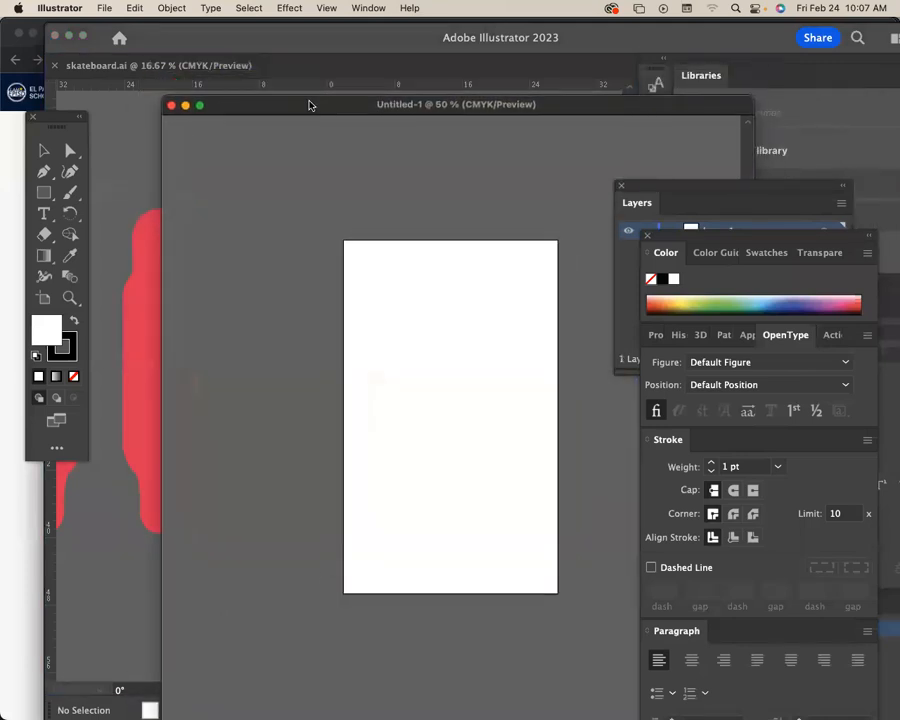
left_click(245, 46)
left_click_drag(265, 48, 267, 118)
Open the recent file "skateboard with clipping mask.pdf", ignoring the missing linked image, and move its window higher.
left_click(108, 8)
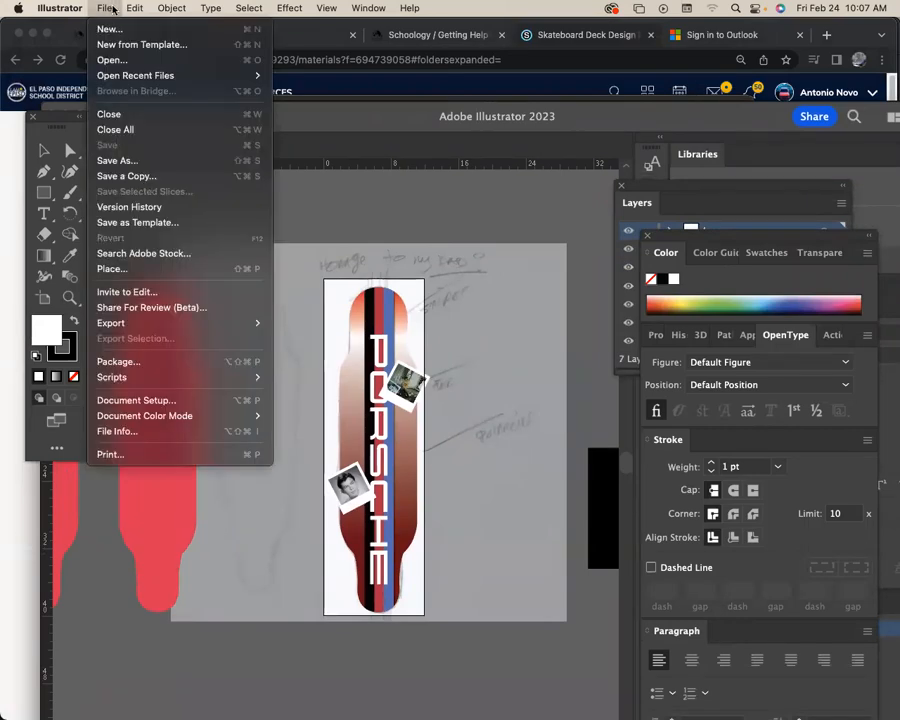
mouse_move(128, 79)
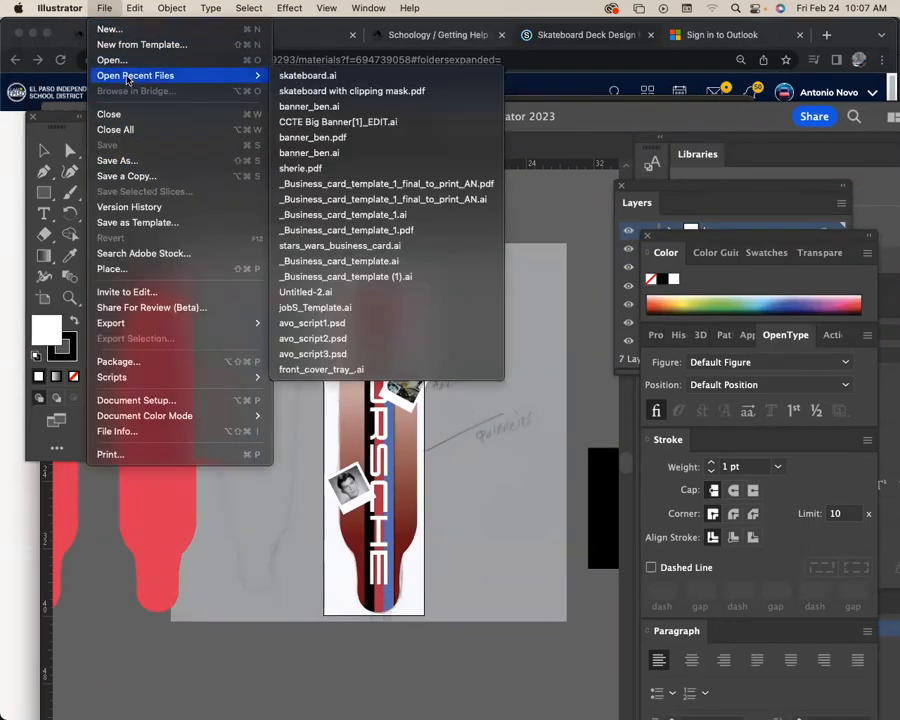
left_click(319, 92)
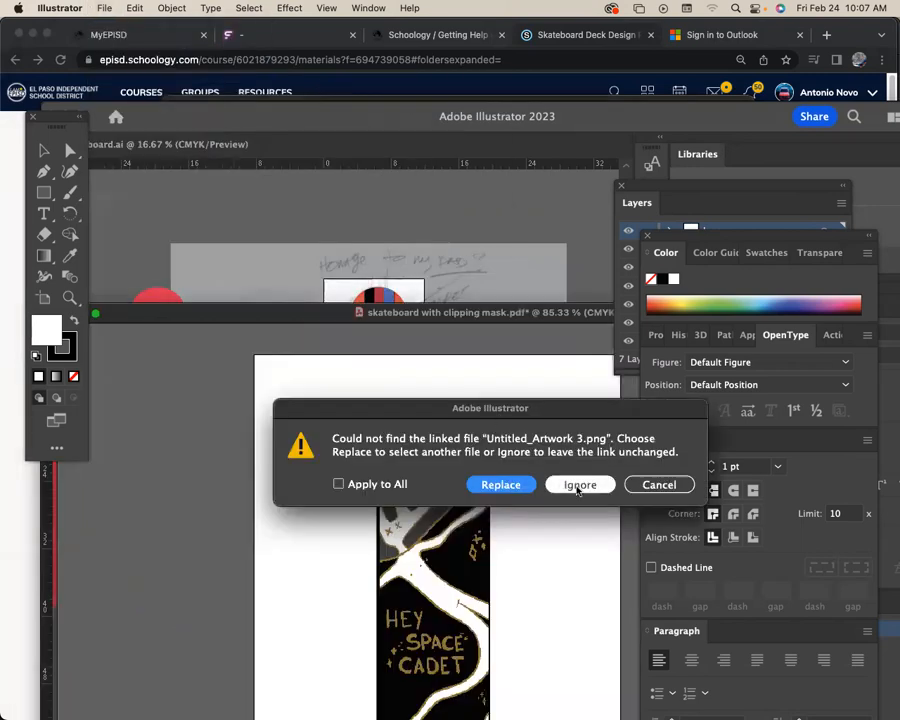
left_click(578, 486)
left_click_drag(408, 318, 395, 78)
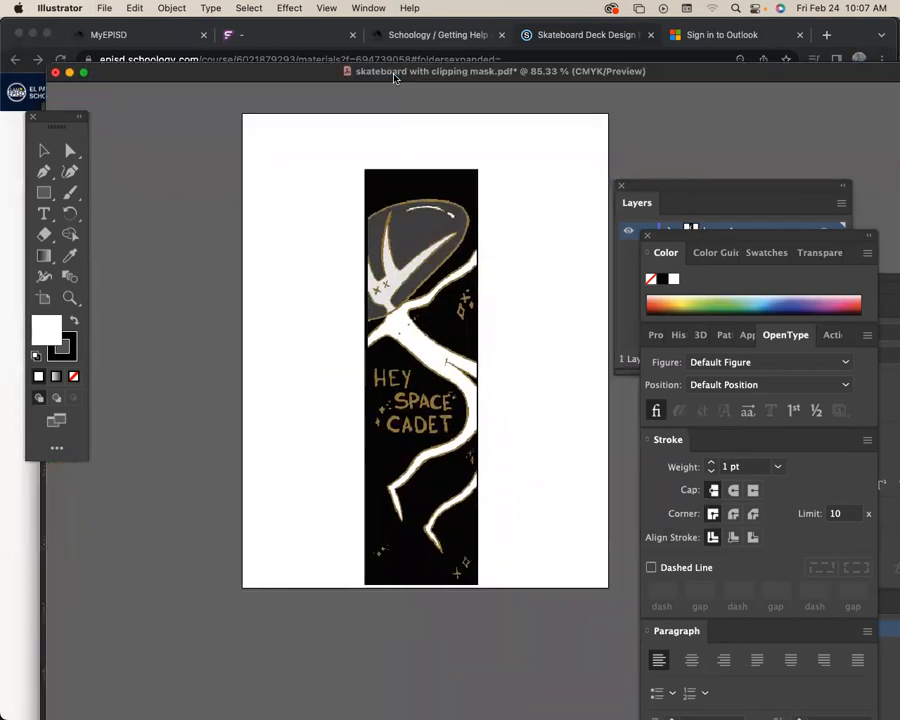
Examine the rounded clipping path around the "Hey Space Cadet" skateboard artwork by selecting and deselecting it.
left_click_drag(508, 309, 458, 253)
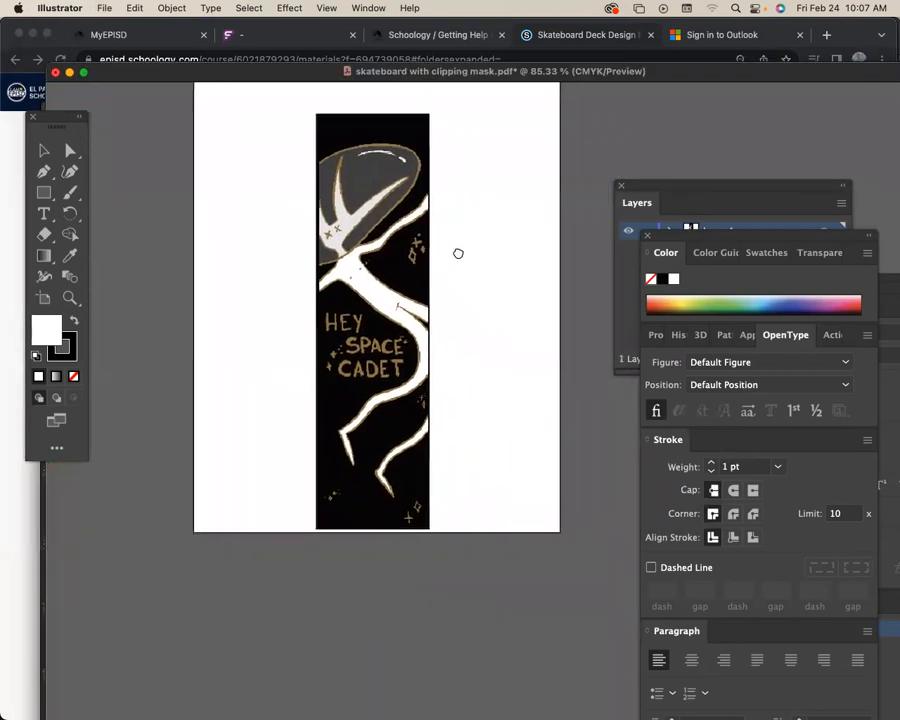
left_click_drag(472, 208, 446, 245)
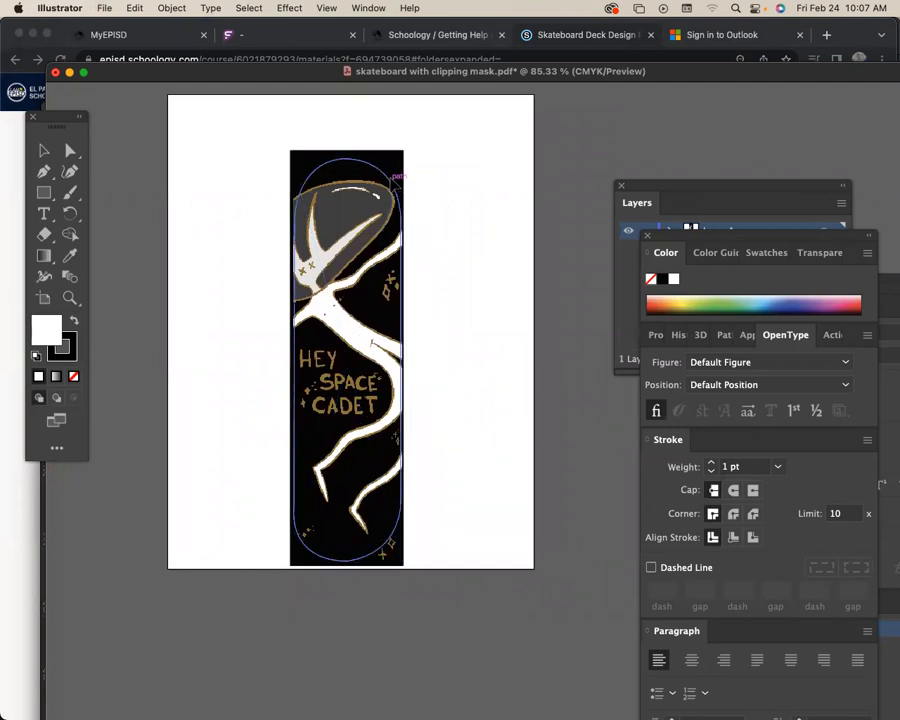
left_click(402, 195)
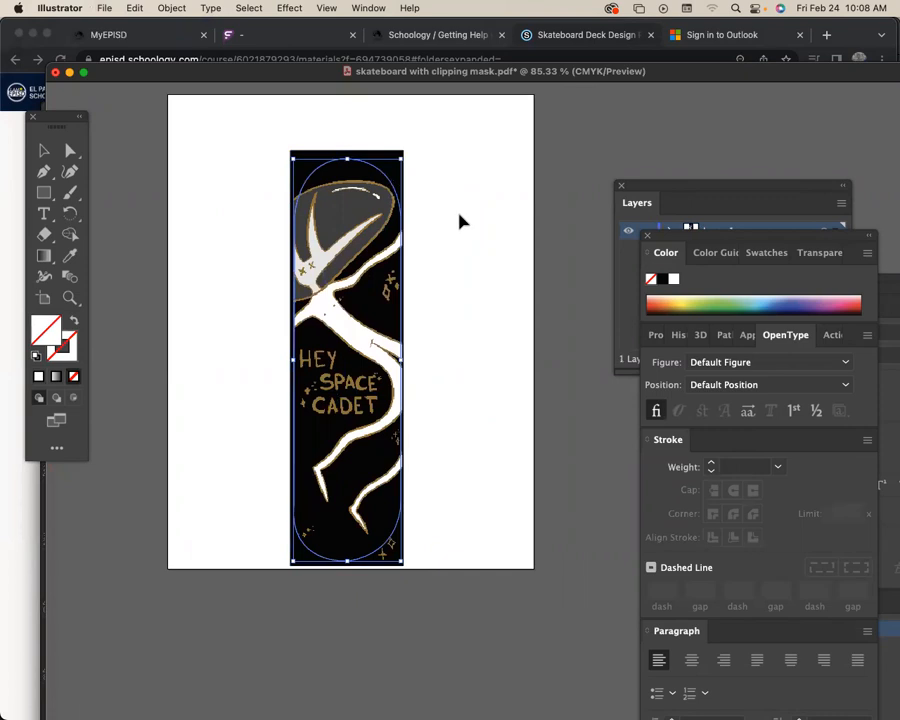
left_click(497, 294)
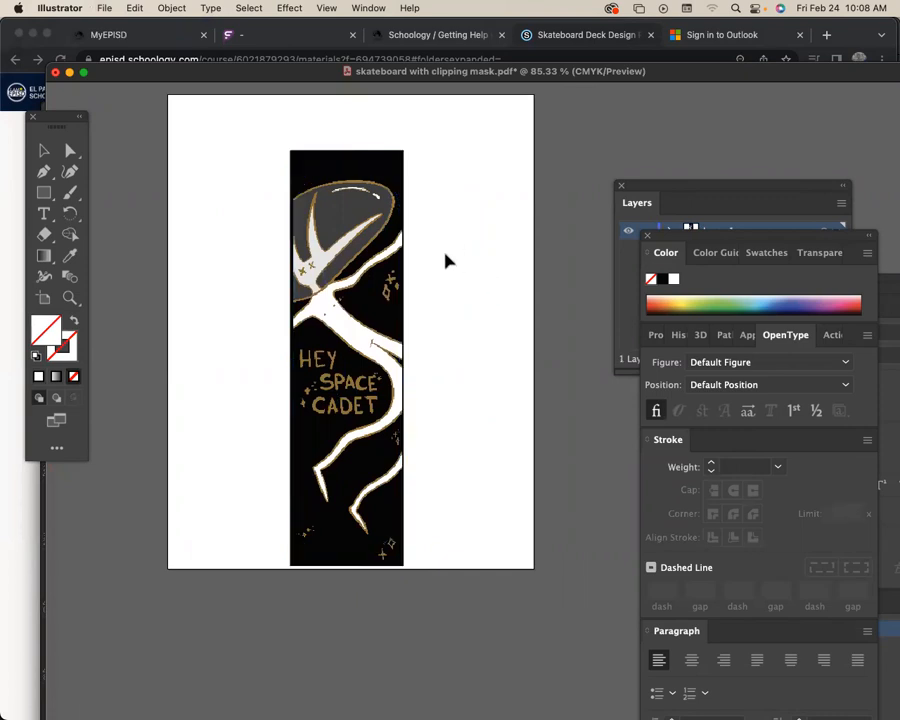
scroll(466, 266, "down", 1)
left_click(404, 190)
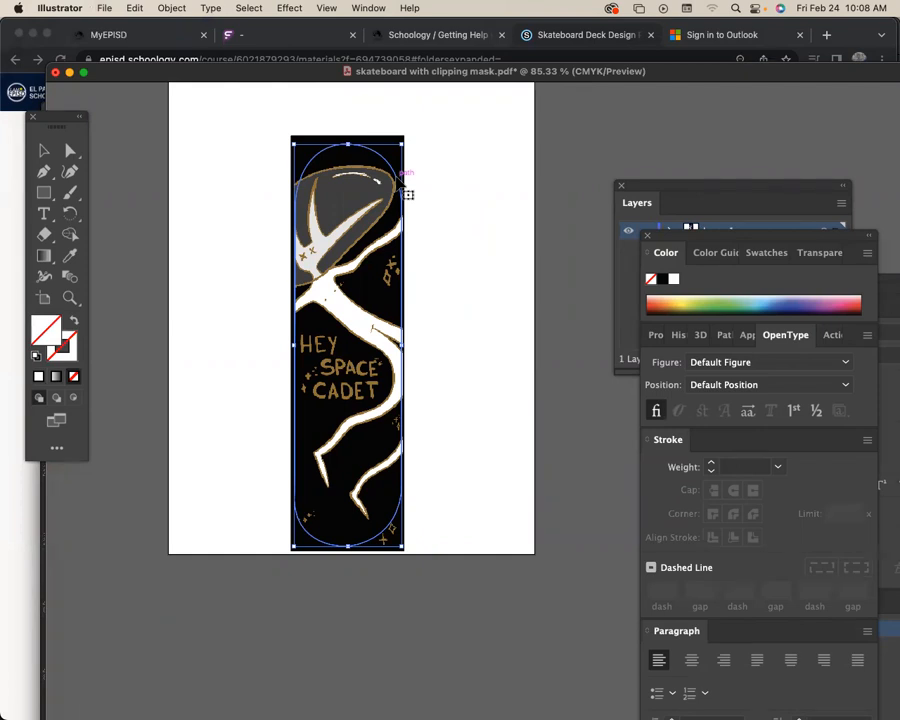
left_click(430, 191)
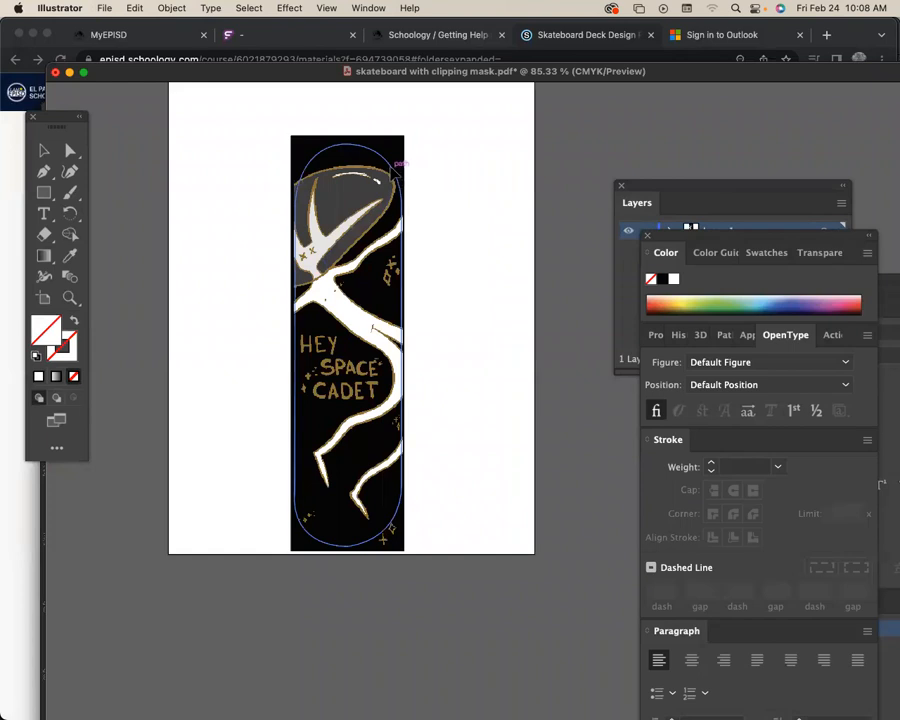
Move the rounded clipping path off the skateboard artwork, then undo the move and deselect the path.
left_click(400, 184)
left_click_drag(400, 184, 518, 185)
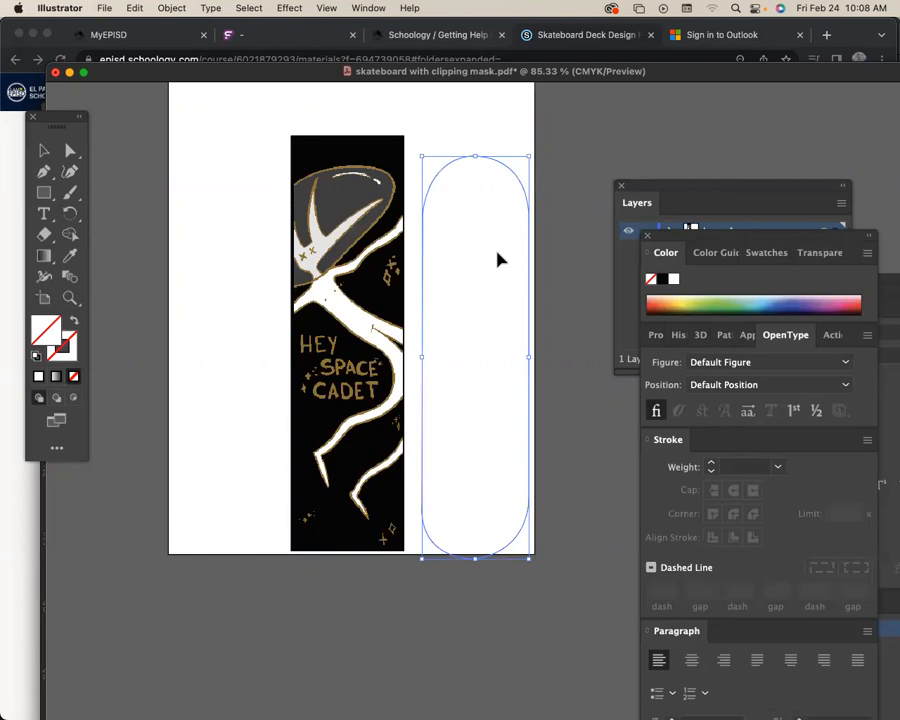
key("super+z")
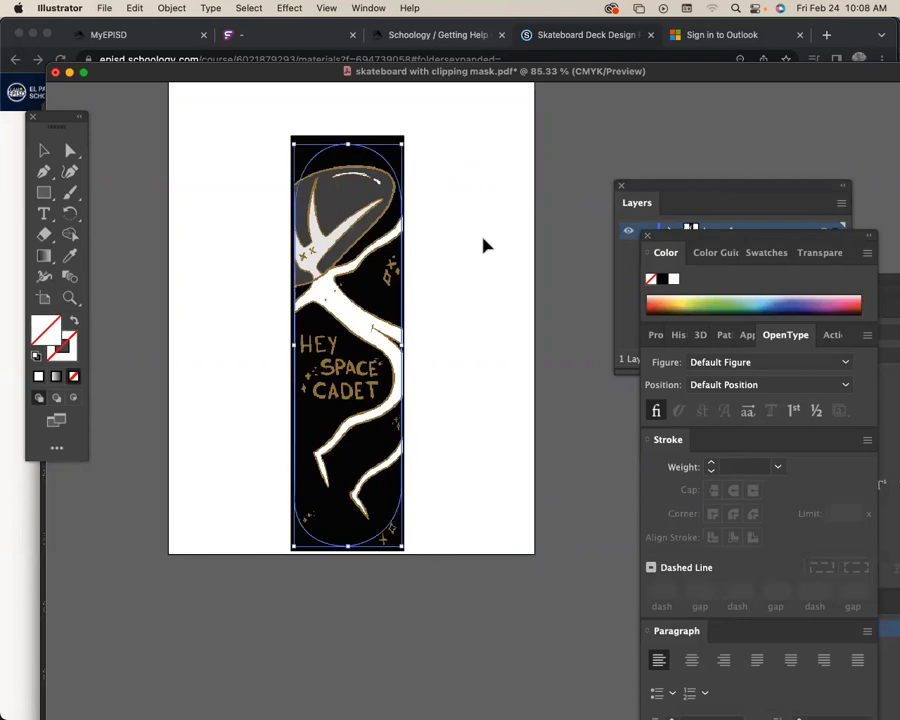
left_click(243, 189)
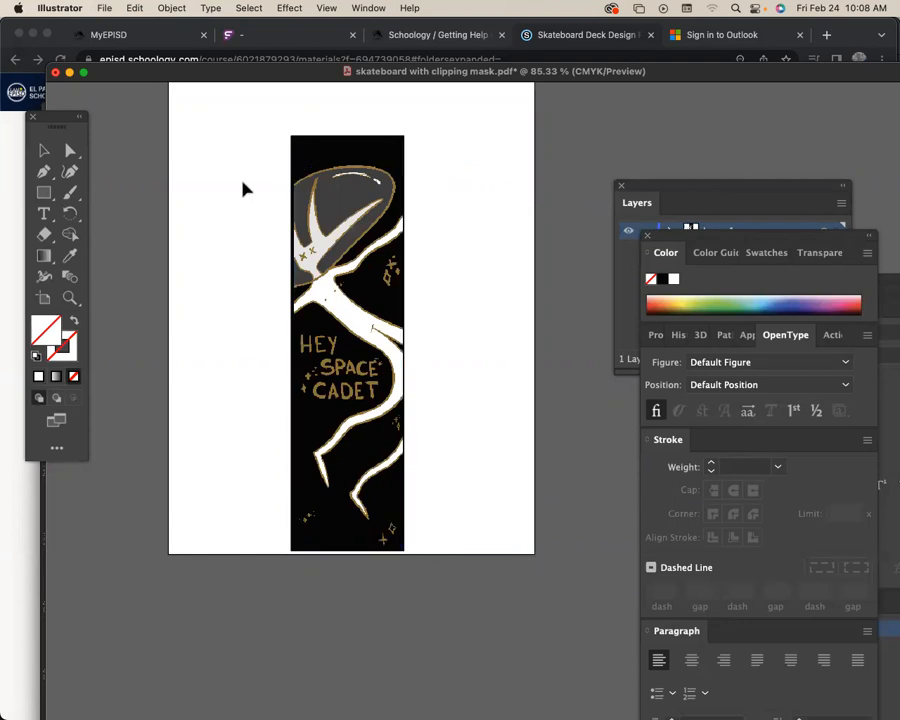
Make a clipping mask from the rounded path and the "Hey Space Cadet" artwork beneath it.
left_click(338, 150)
left_click_drag(253, 124, 422, 556)
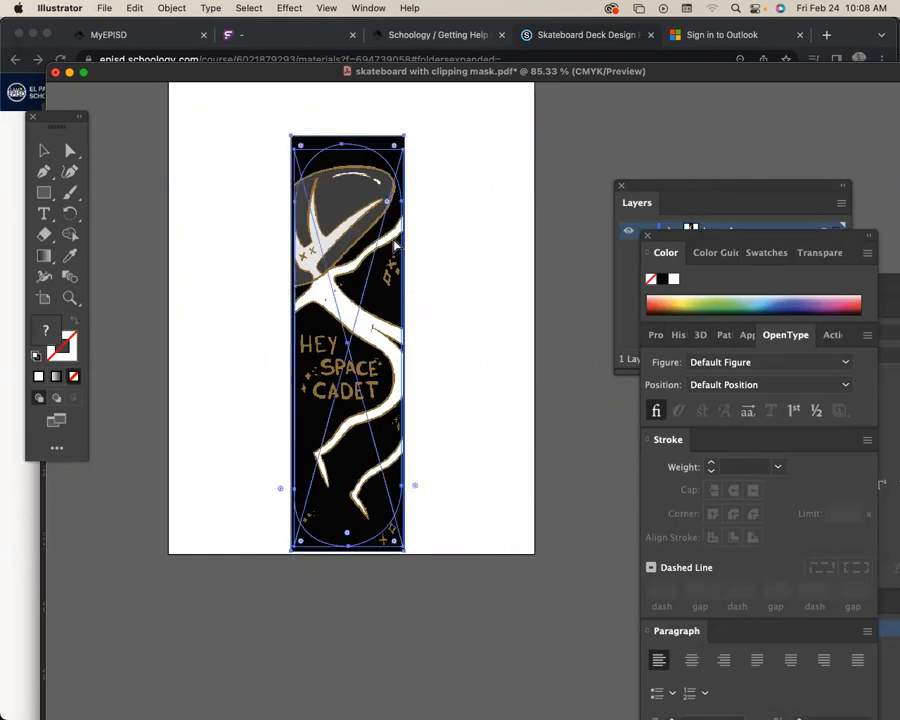
key("super+7")
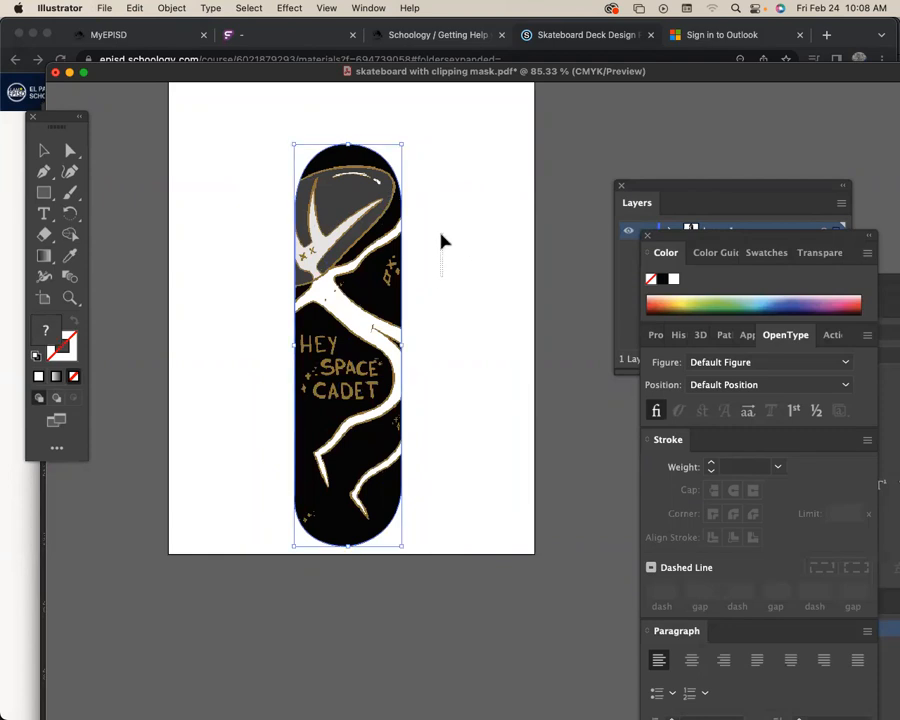
left_click_drag(434, 300, 434, 299)
scroll(424, 260, "up", 3)
mouse_move(361, 305)
left_mouse_down()
mouse_move(378, 285)
mouse_move(367, 292)
left_mouse_up()
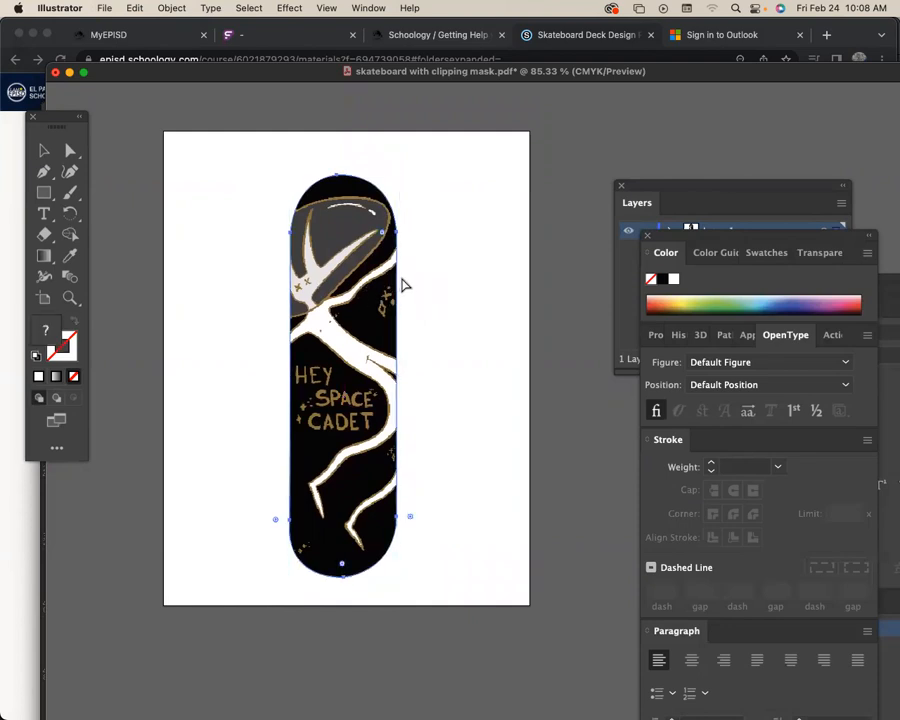
Move the skateboard with clipping mask.pdf window aside and bring the blank Untitled-1 document into view.
key("v")
left_click_drag(263, 74, 666, 136)
left_click_drag(335, 115, 409, 310)
left_click_drag(417, 107, 340, 72)
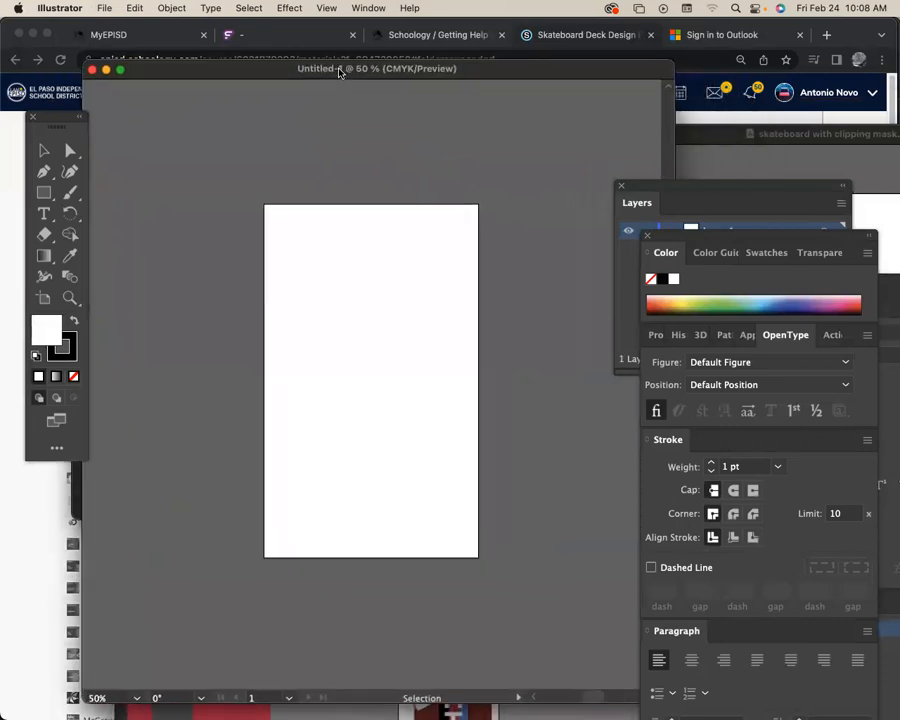
Rename Layer 1 of the blank document as "skateboard art".
left_click(688, 189)
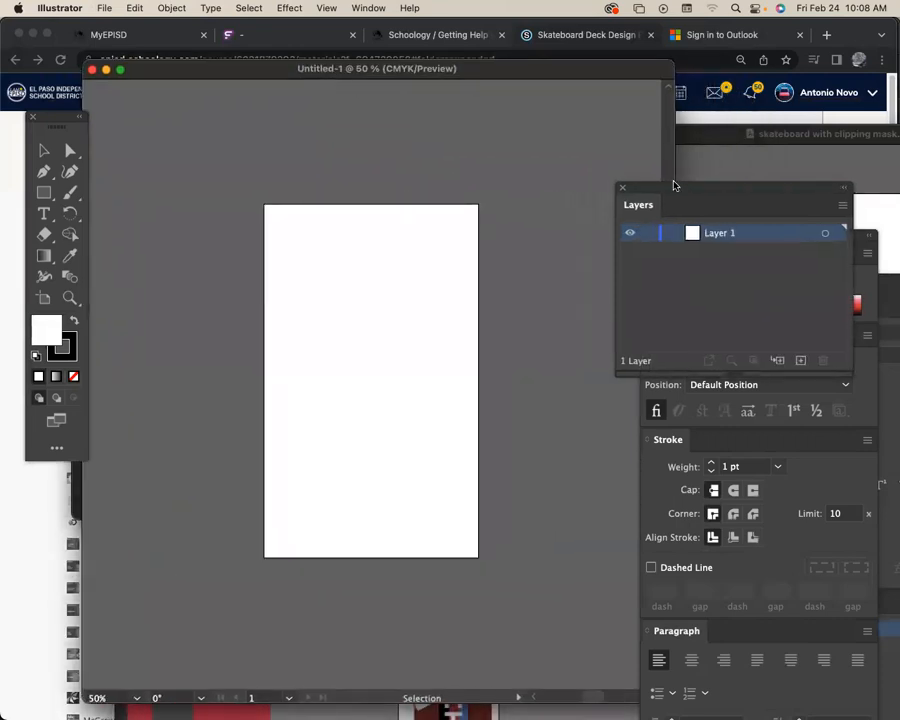
double_click(733, 238)
type("skateboard art")
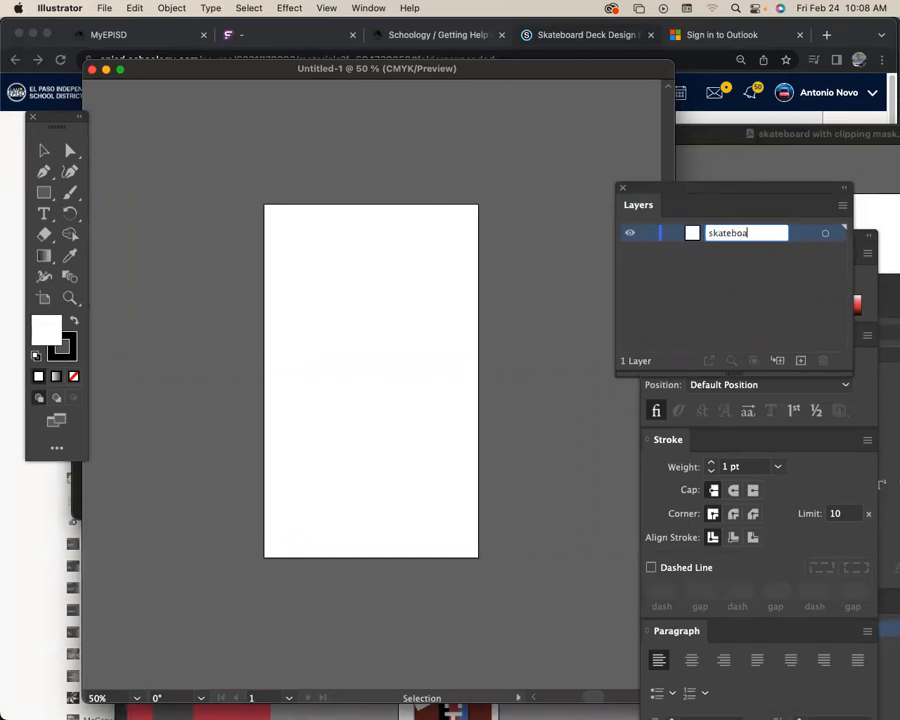
key("Return")
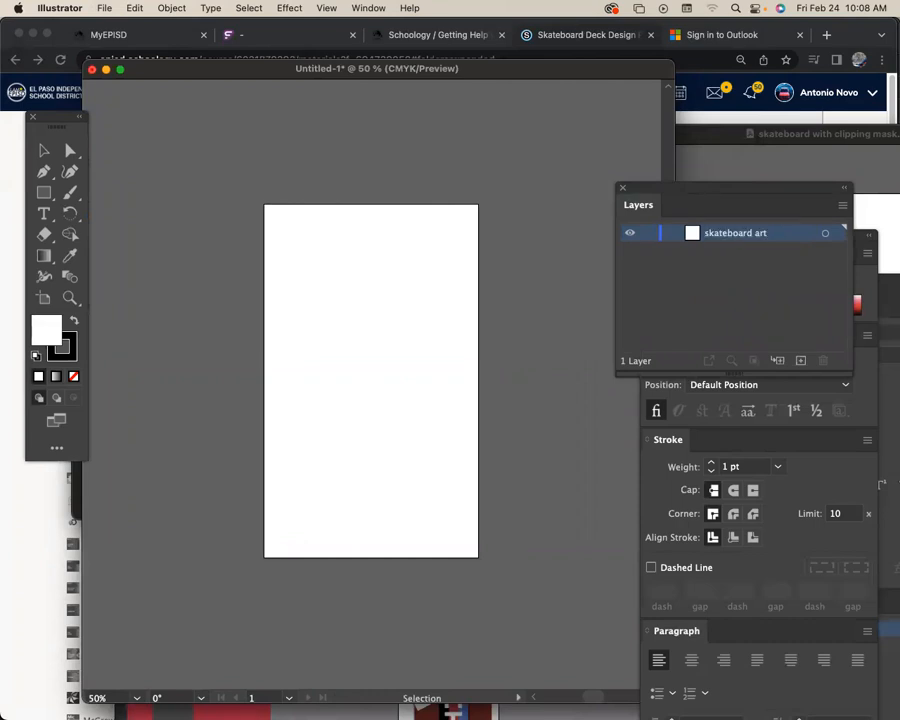
Paste the masked skateboard artwork, ignoring the unreadable linked file, and enlarge it to about 12.4 in tall, centered on the page.
key("super+v")
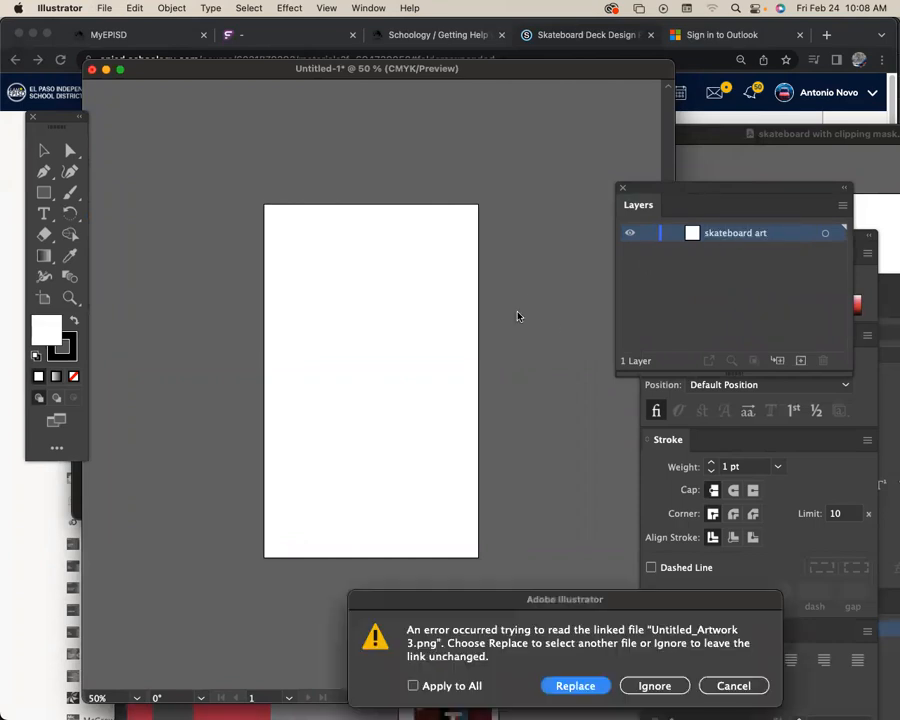
left_click(652, 686)
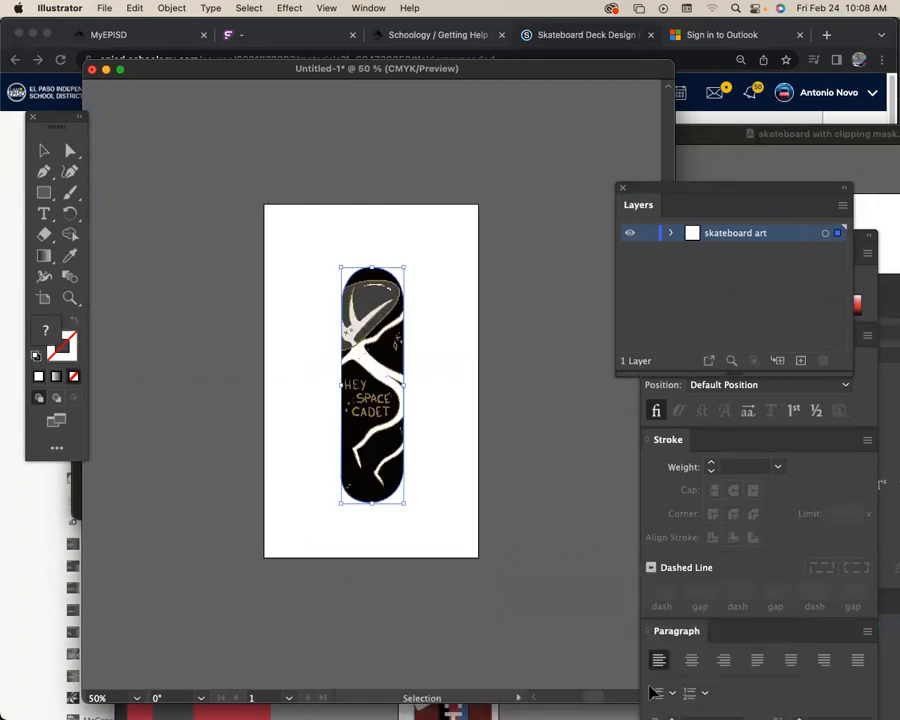
left_click_drag(398, 391, 398, 379)
key("space")
left_click_drag(398, 446, 442, 460)
left_click_drag(386, 332, 381, 344)
left_click_drag(418, 464, 414, 466)
left_click_drag(508, 398, 505, 402)
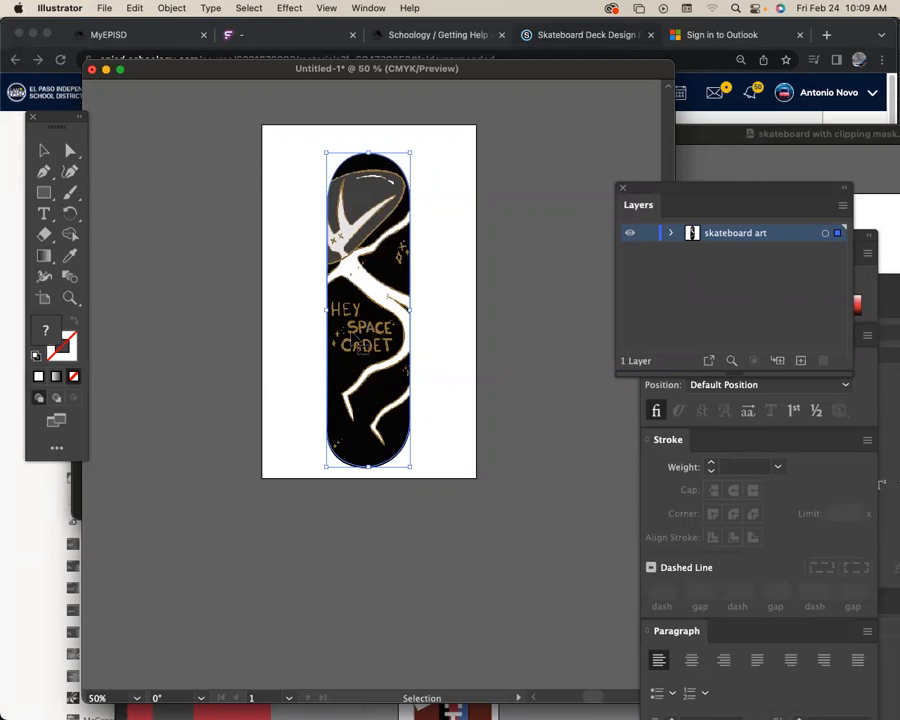
Create a new layer above the art with a name beginning with "specifications".
left_click(685, 310)
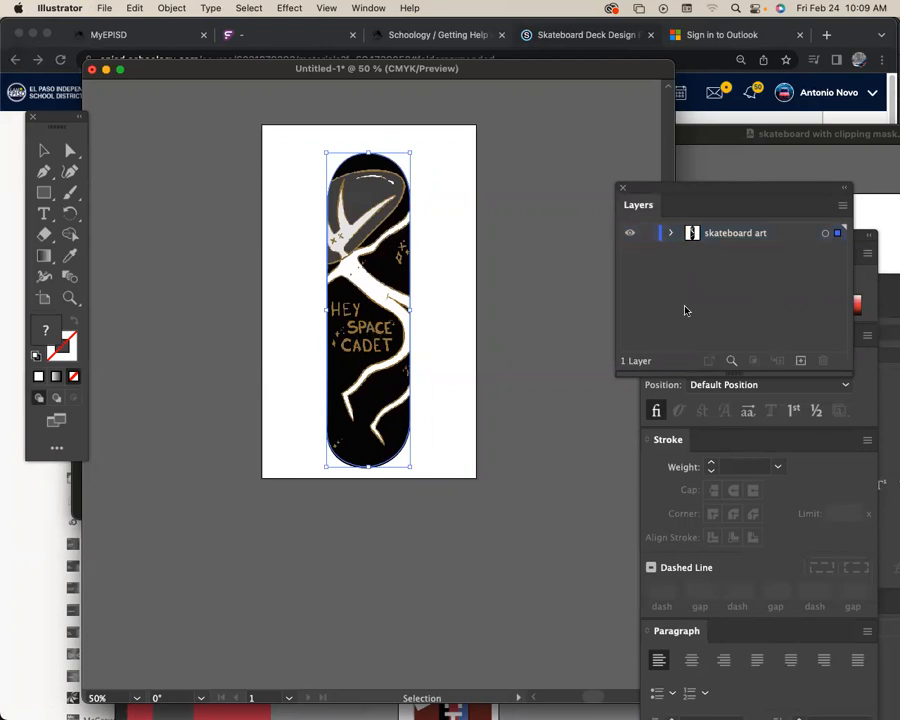
left_click(842, 205)
left_click(845, 208)
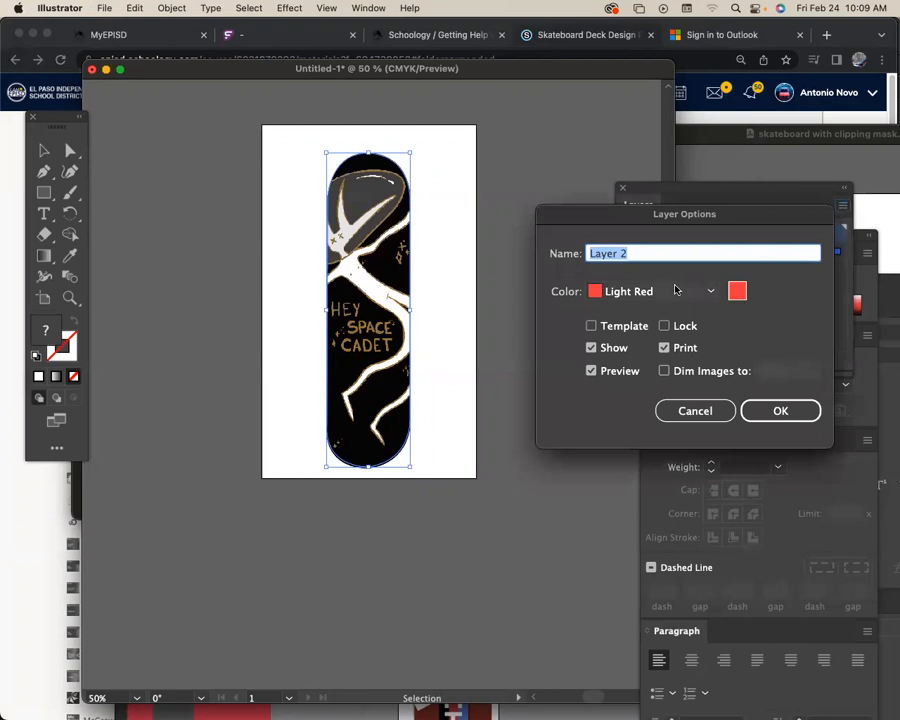
type("specifications")
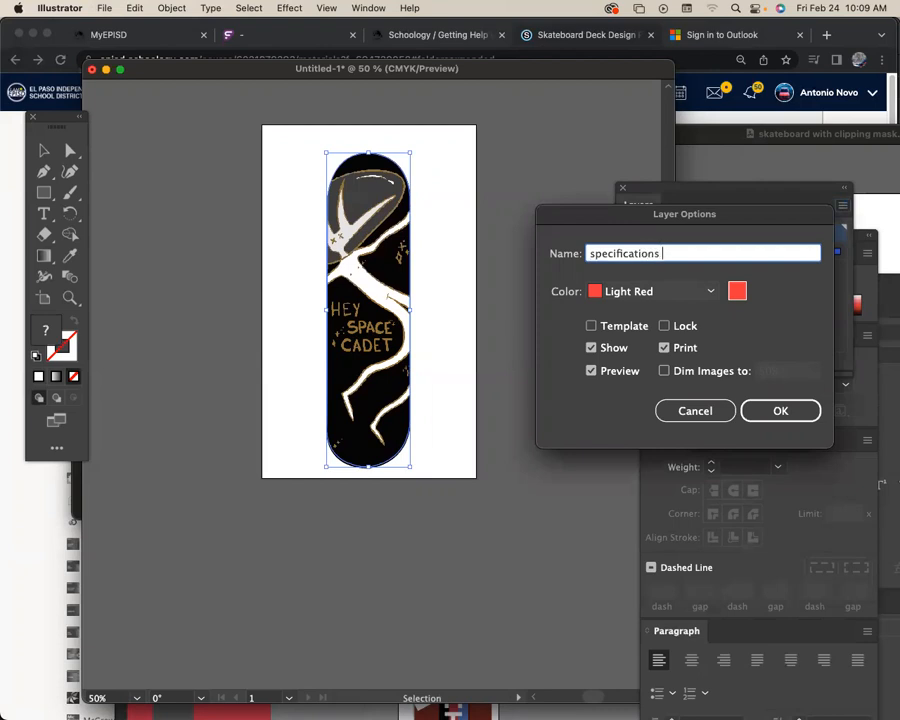
type(" \"sp")
key("Return")
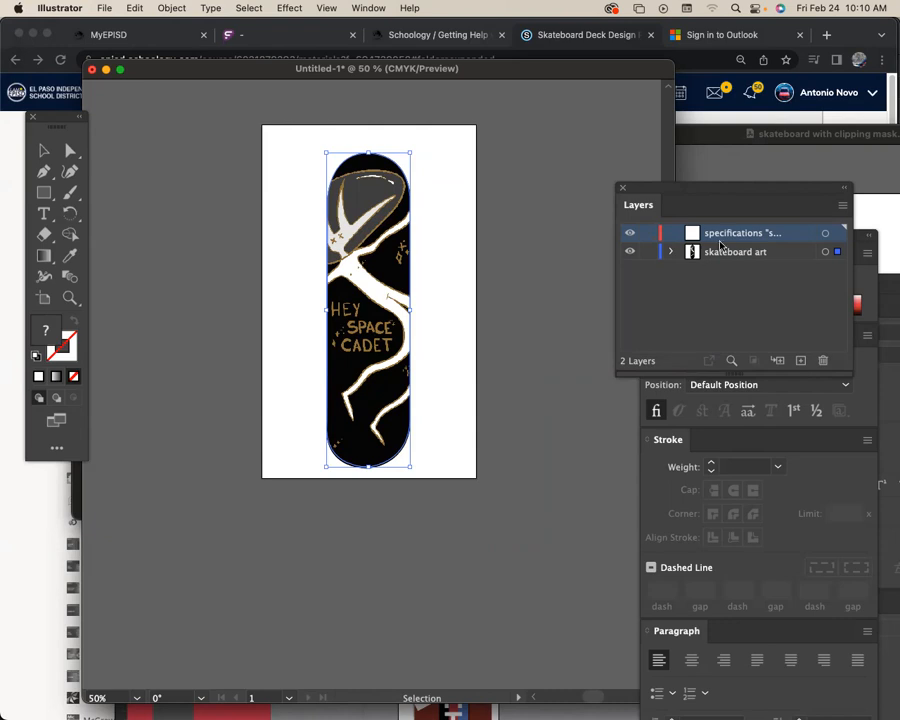
Show the rulers, then lock the skateboard art layer with the specifications layer active.
left_click(688, 306)
left_click(543, 315)
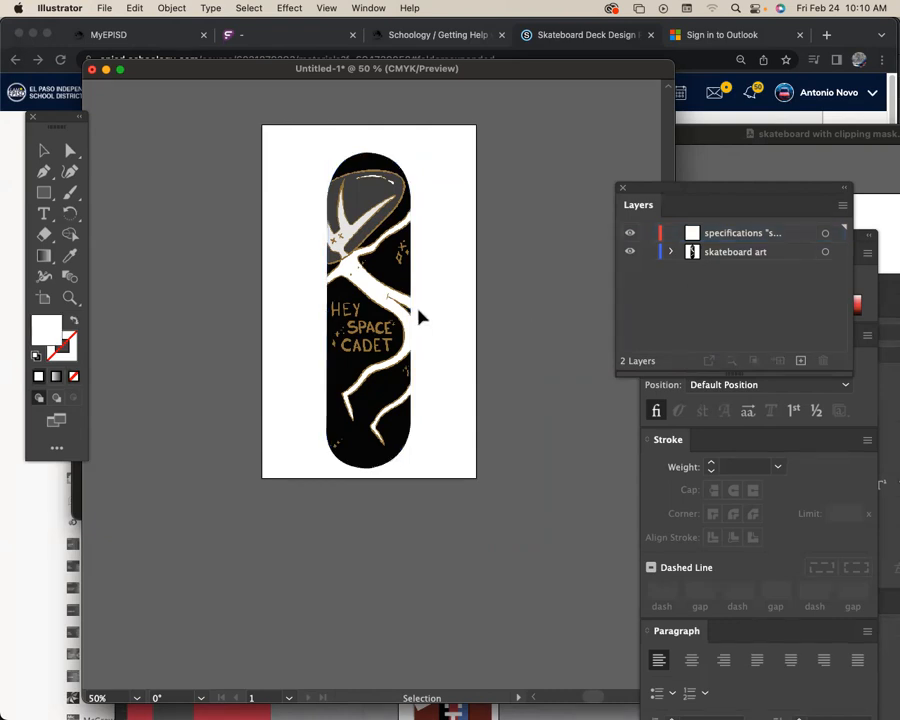
left_click(411, 317)
left_click(301, 286)
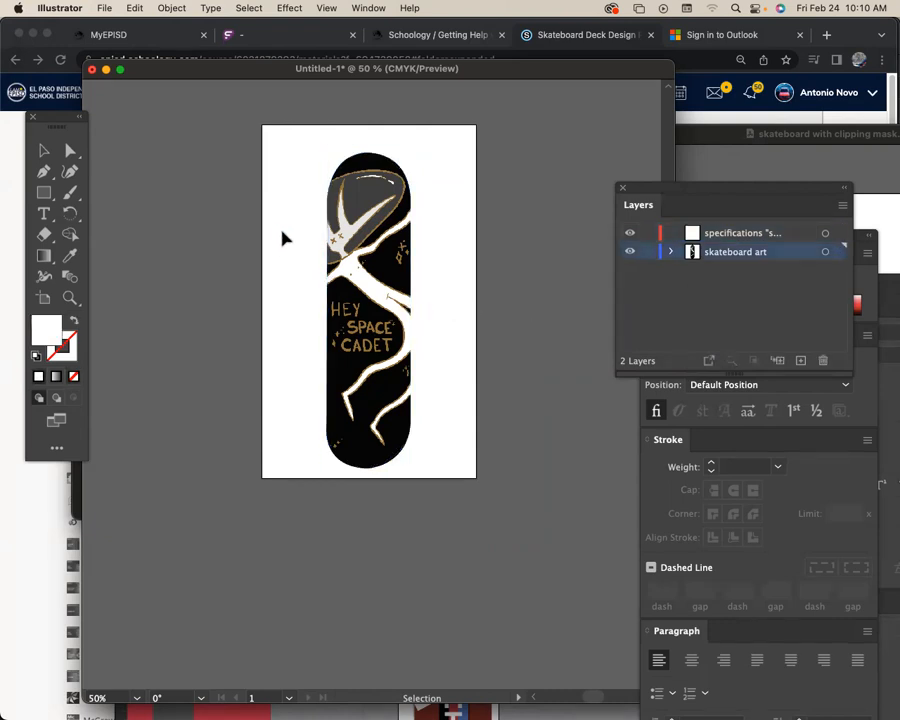
key("super+r")
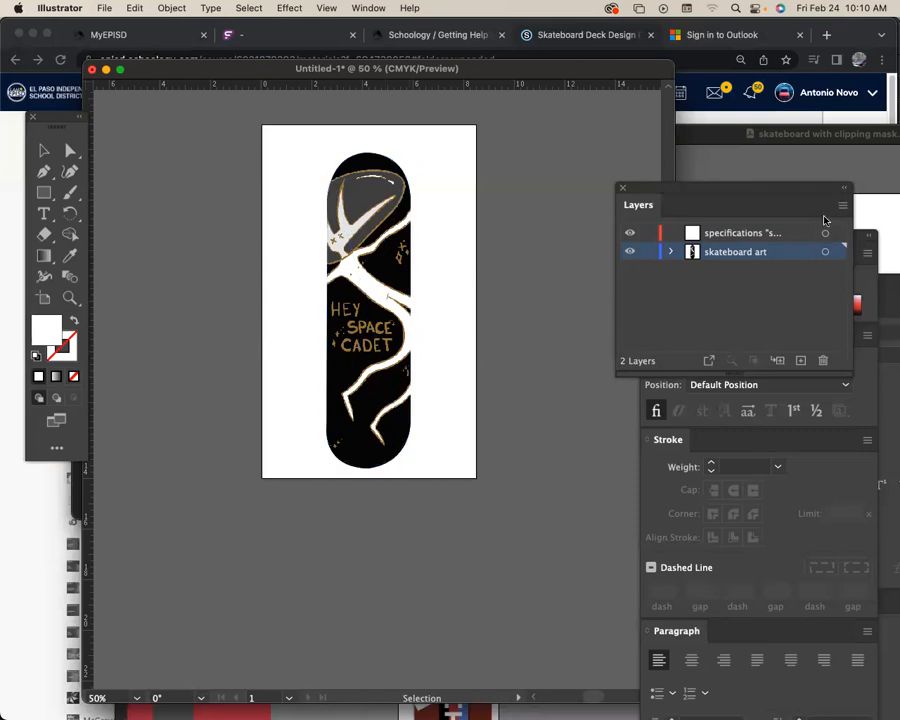
left_click(770, 234)
left_click(648, 252)
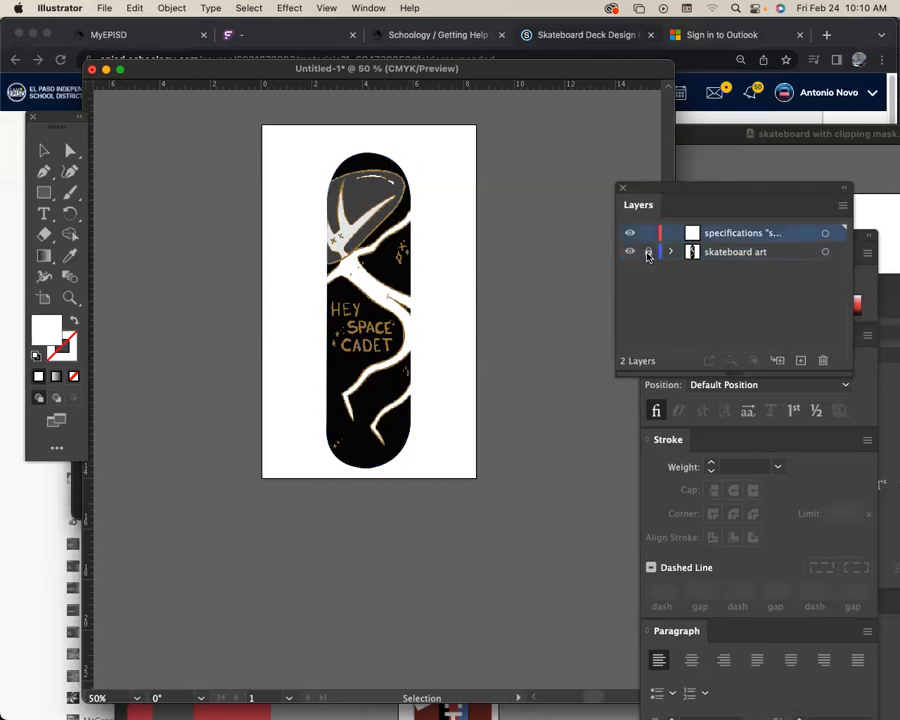
Set up the Pen tool with no fill and a 1 pt black stroke.
left_click(44, 172)
key("super+equal")
left_click_drag(269, 317, 328, 356)
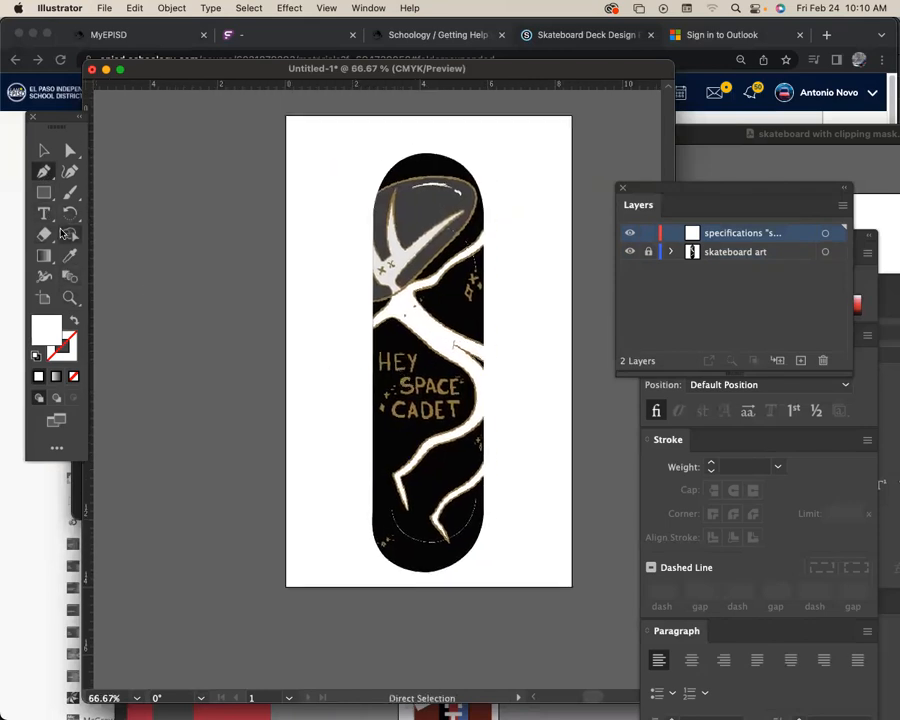
left_click(36, 357)
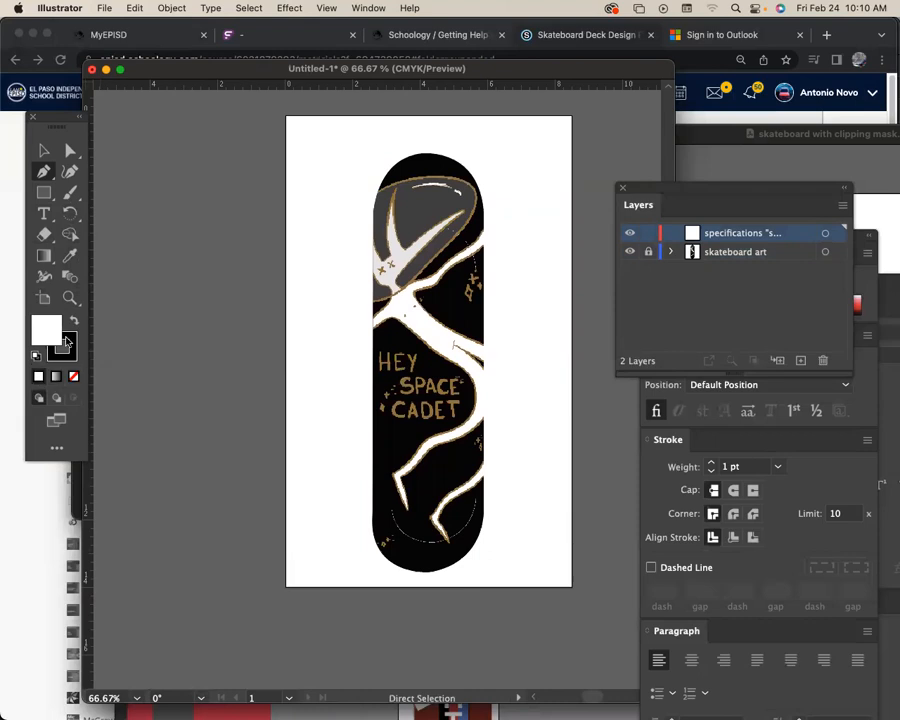
left_click(74, 377)
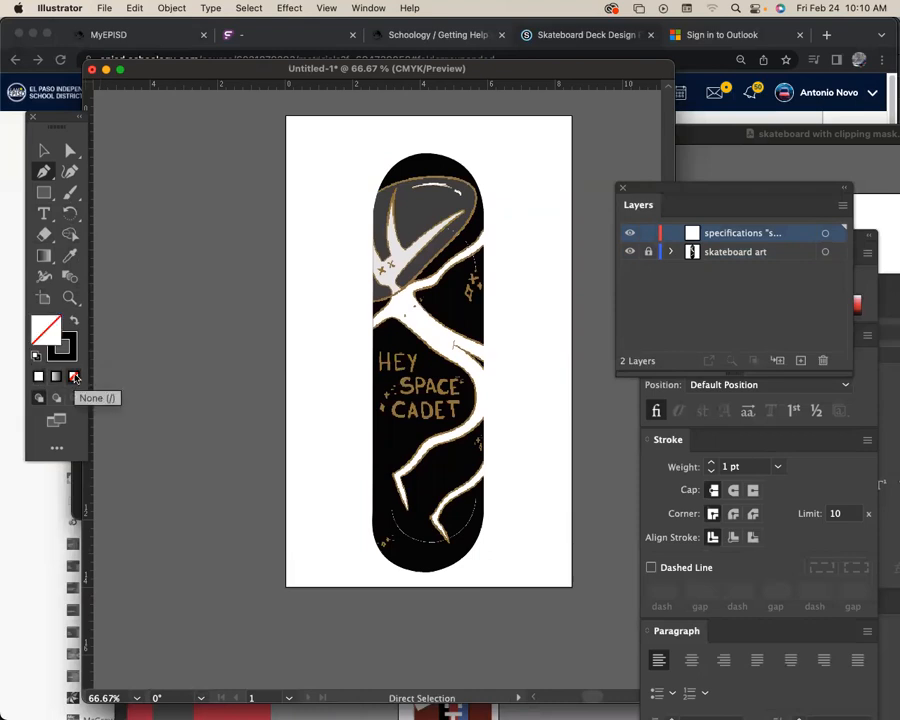
left_click(73, 348)
left_click(45, 176)
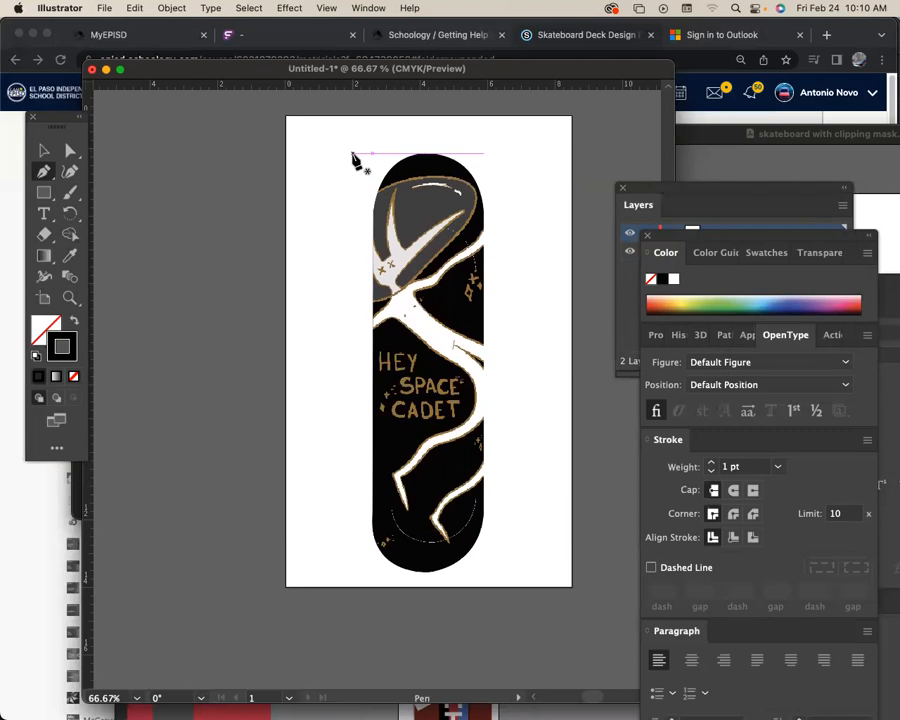
Draw an open bracket left of the skateboard, about 12.4 in tall with arms about 0.5 in long.
left_click(350, 154)
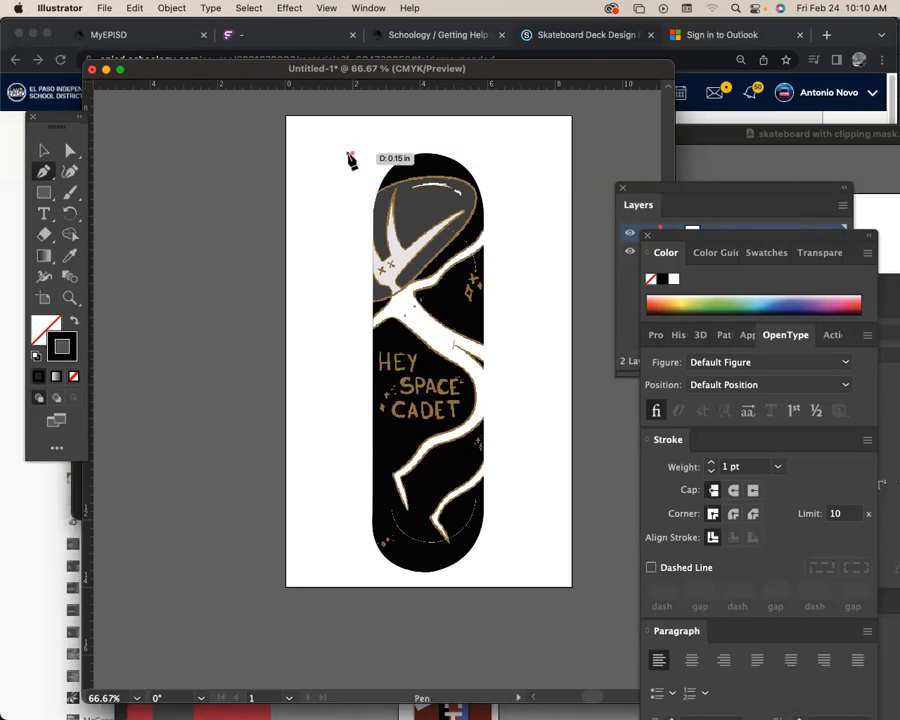
left_click_drag(342, 156, 337, 156)
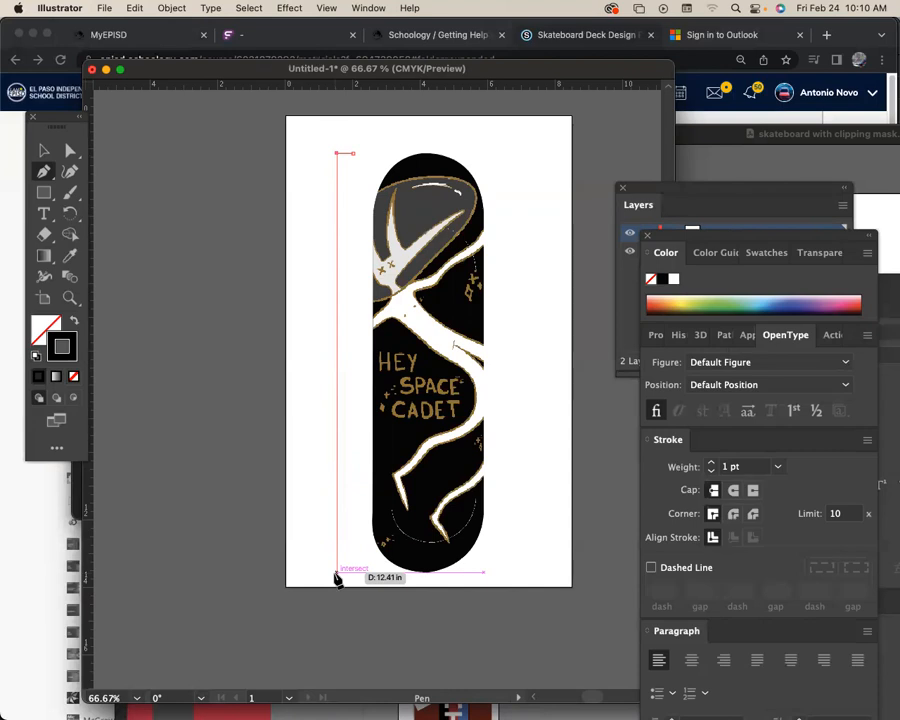
left_click_drag(337, 575, 357, 581)
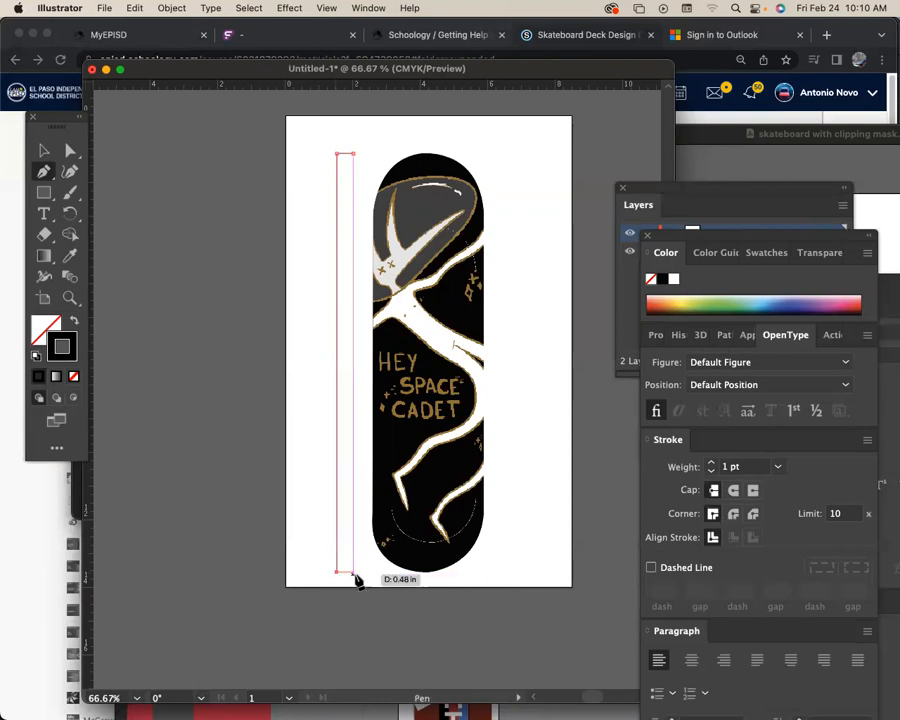
left_click(353, 574)
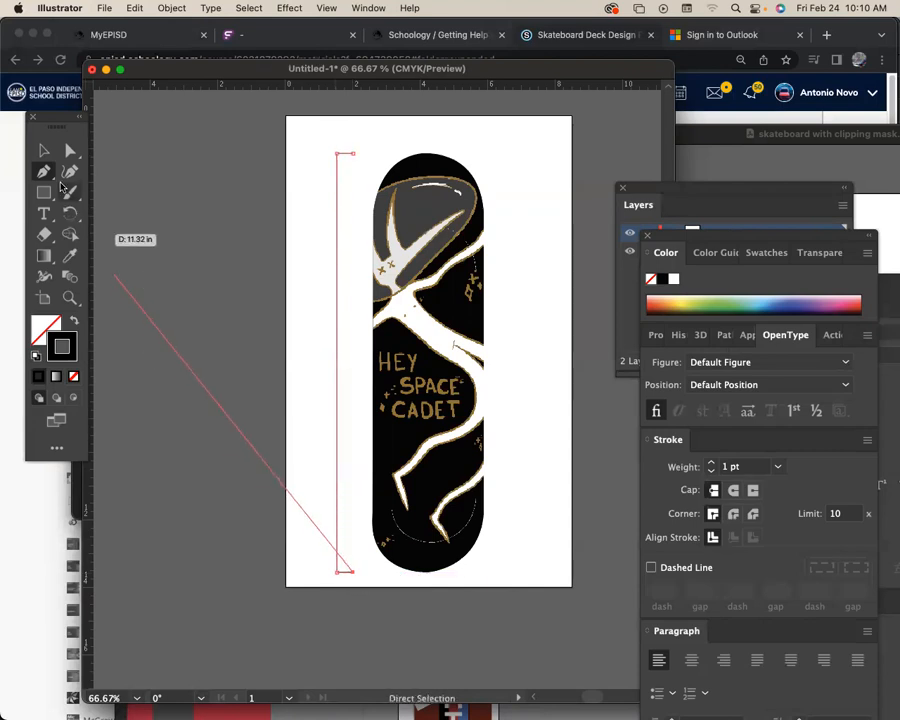
left_click(47, 152)
left_click(312, 265)
Draw a short horizontal tick outward from the midpoint of the bracket's vertical line.
key("space")
left_click_drag(354, 270, 354, 242)
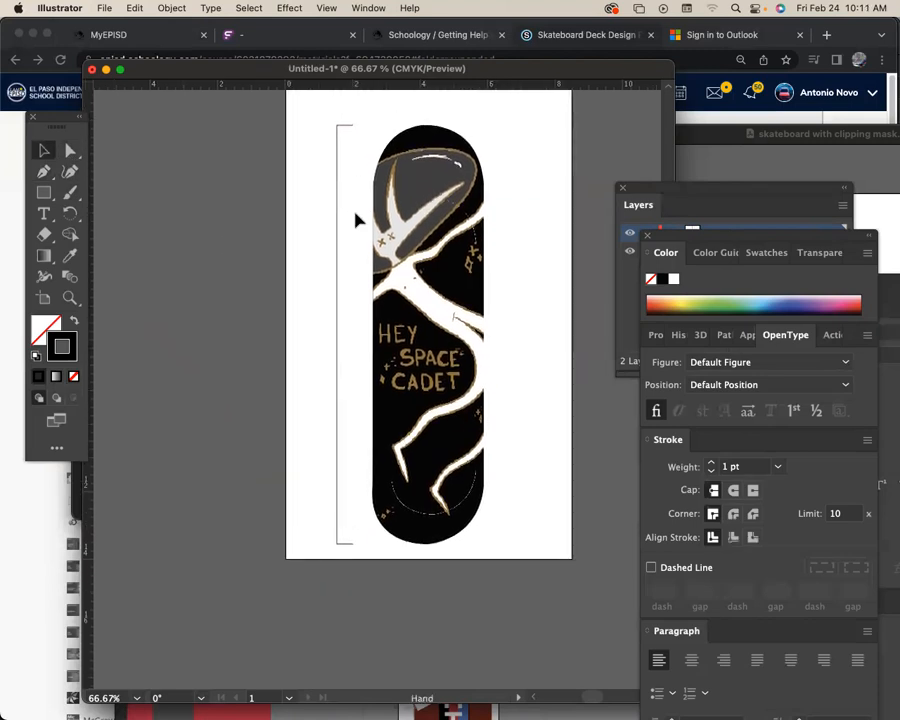
left_click(347, 128)
key("space")
left_click_drag(341, 416, 348, 316)
key("space")
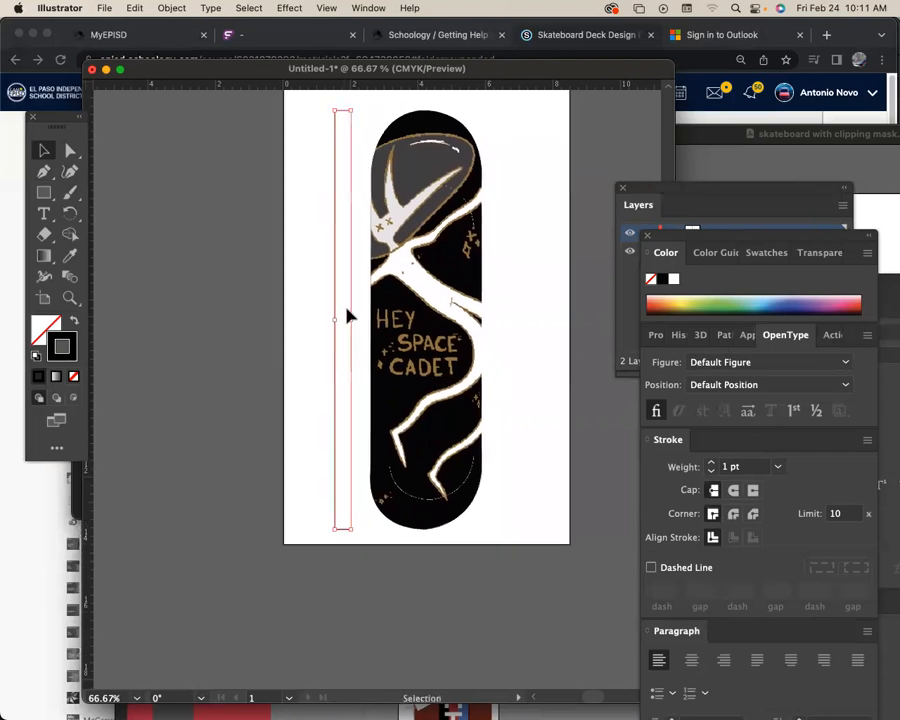
key("p")
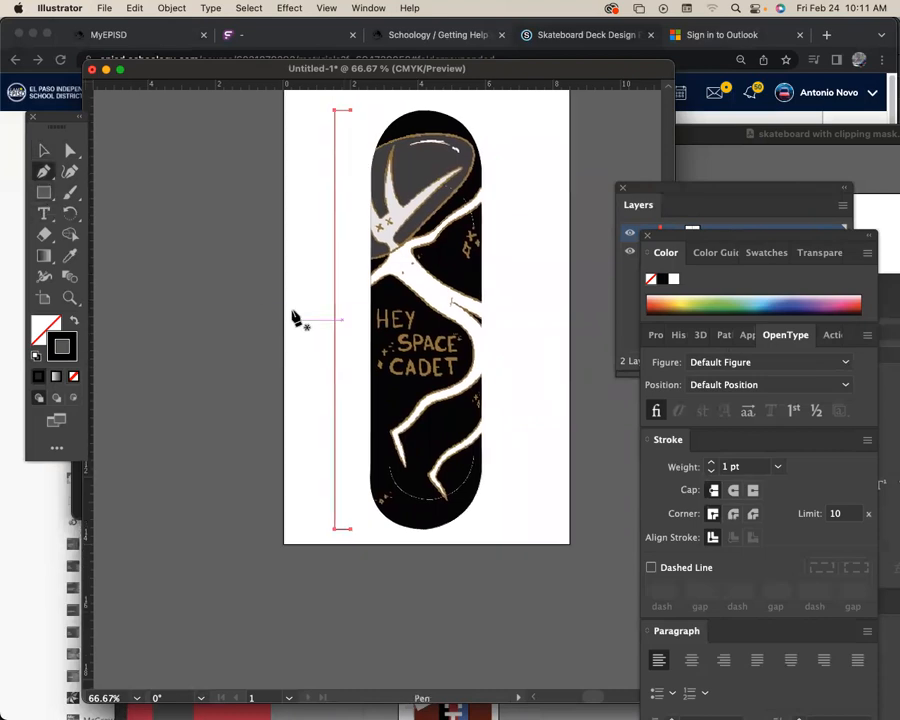
left_click_drag(318, 321, 43, 158)
left_click(43, 155)
Set the stroke weight of the bracket and its midpoint tick to 6 pt.
left_click_drag(337, 553, 347, 548)
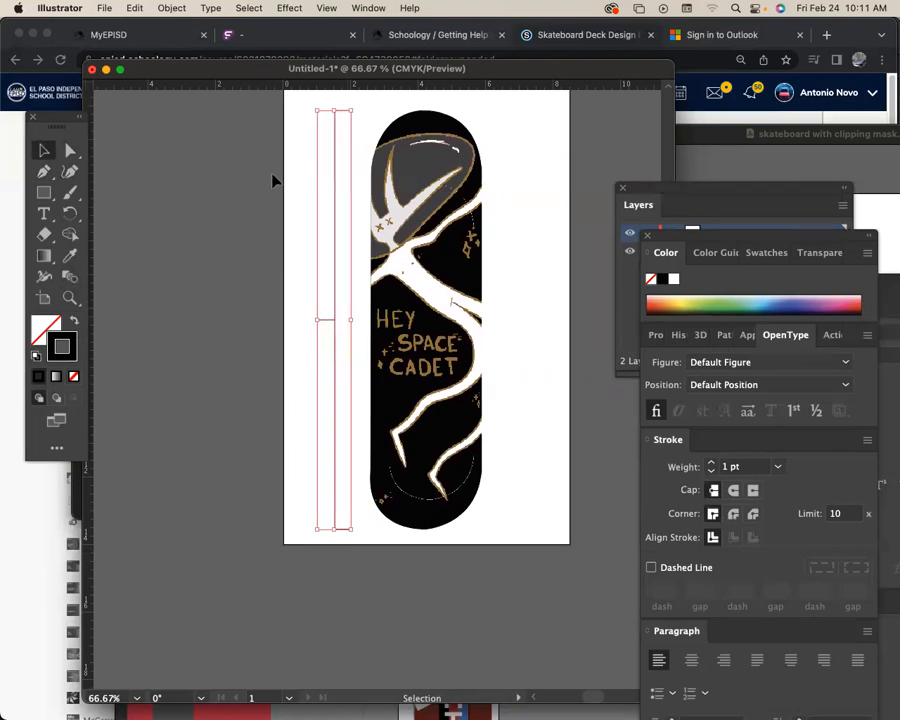
left_click(711, 463)
left_click(711, 463)
left_click(711, 463)
left_click(711, 463)
left_click(711, 463)
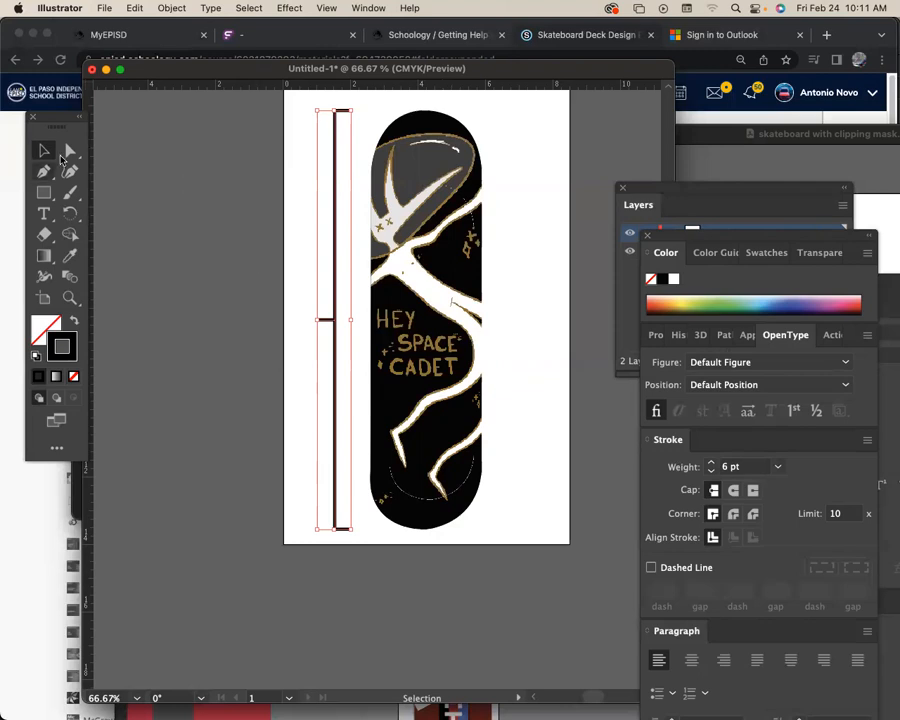
left_click(281, 200)
key("space")
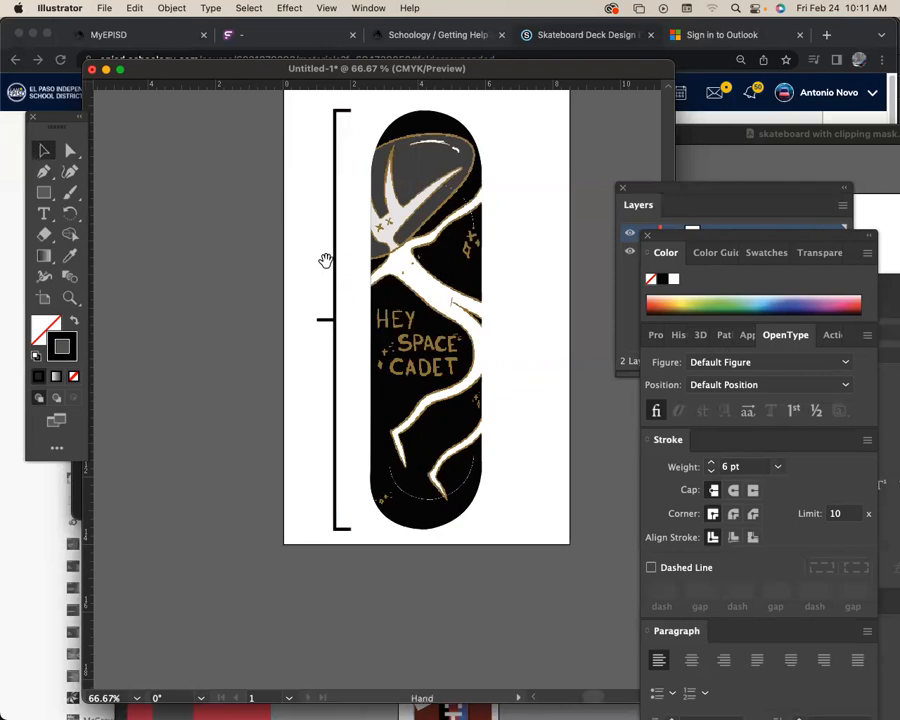
left_click_drag(325, 270, 322, 262)
key("space")
left_click_drag(436, 285, 434, 233)
key("space")
left_click_drag(398, 364, 405, 421)
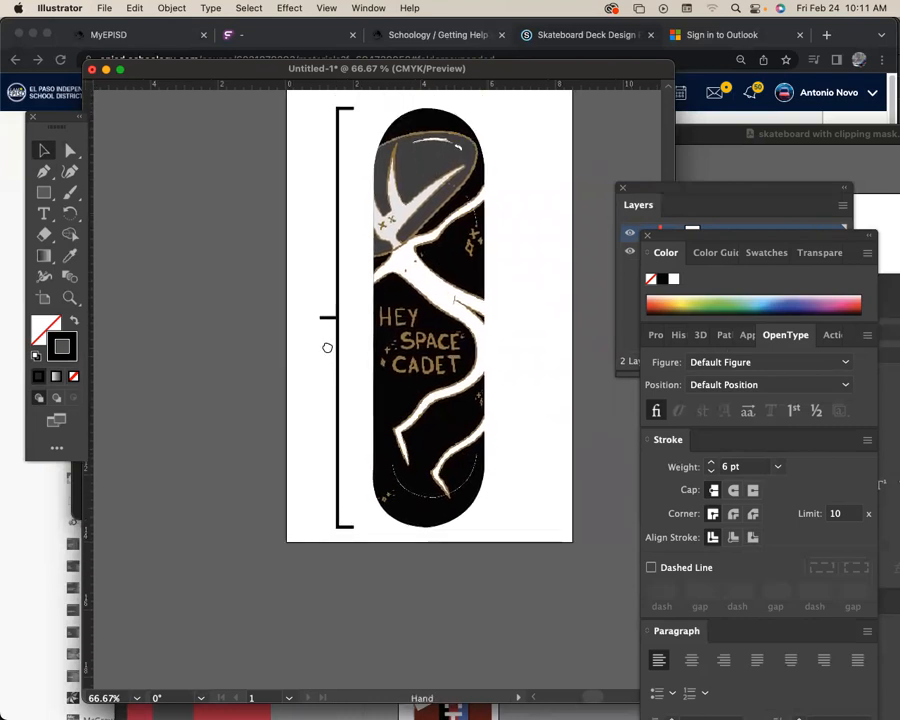
Add the text label "32 inches" beside the midpoint tick of the bracket left of the skateboard.
left_click_drag(327, 346, 318, 350)
left_click(44, 214)
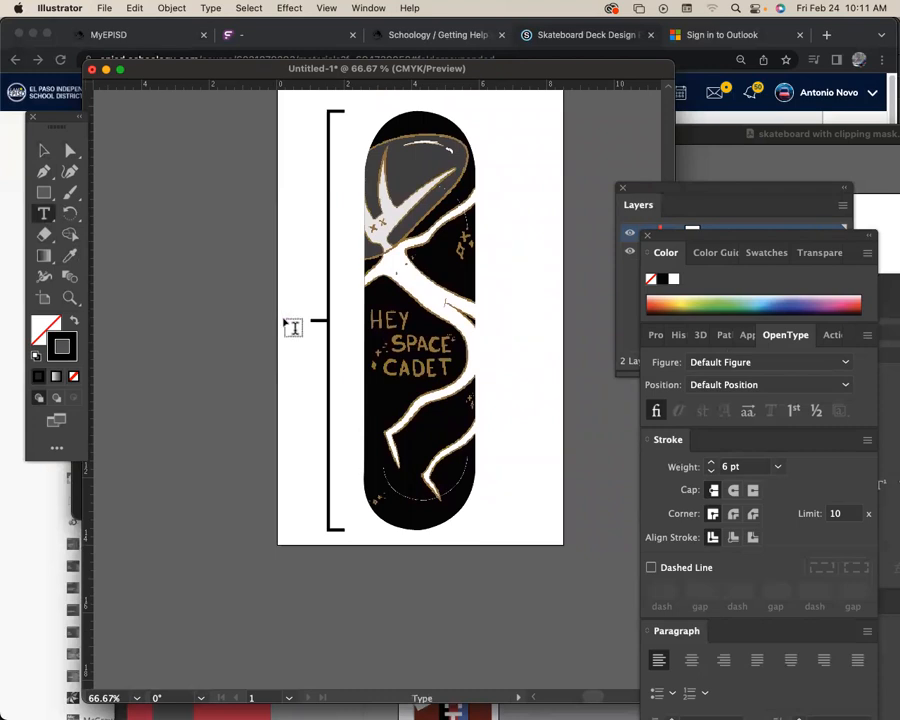
left_click(290, 326)
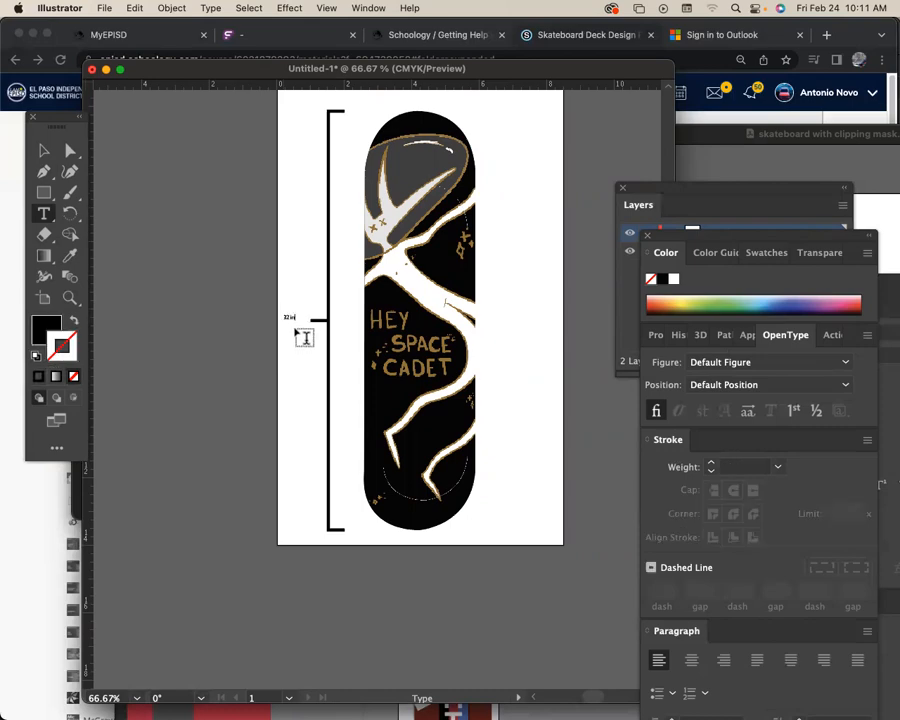
key("Escape")
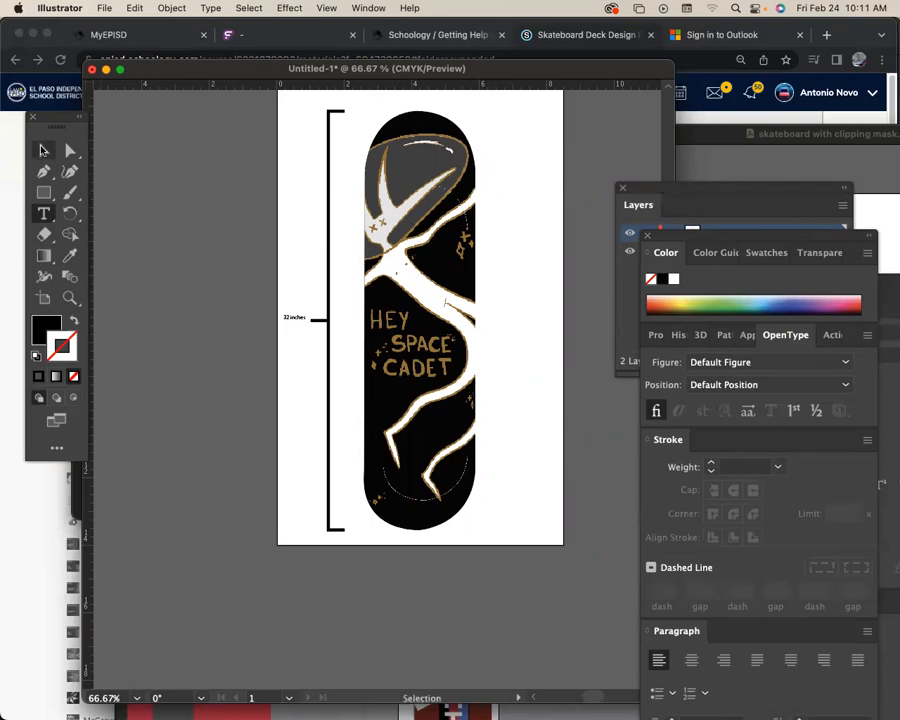
Enlarge the "32 inches" label, rotate it 90° counterclockwise to read upward, and place it beside the bracket's midpoint tick.
left_click(291, 320)
left_click_drag(309, 323, 317, 362)
key("r")
left_click(252, 323)
left_click_drag(193, 311, 249, 450)
left_click(43, 150)
left_click_drag(245, 290, 298, 324)
Duplicate the "32 inches" label, turn the copy horizontal above the original, and change its text to 32 “.
key("space")
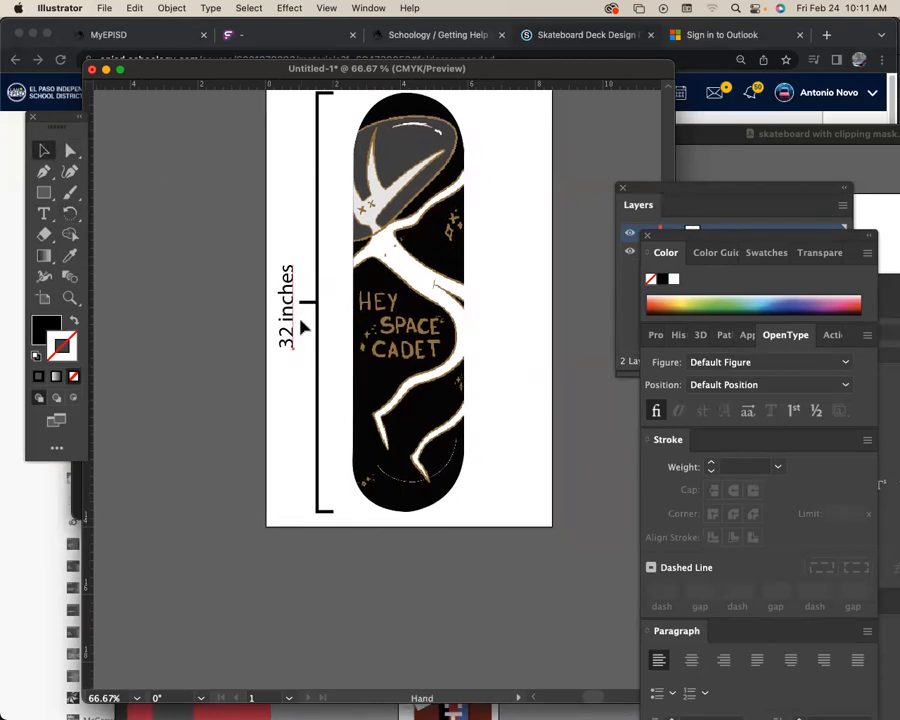
key("super+equal")
key("super+equal")
key("space")
left_click_drag(408, 337, 368, 322)
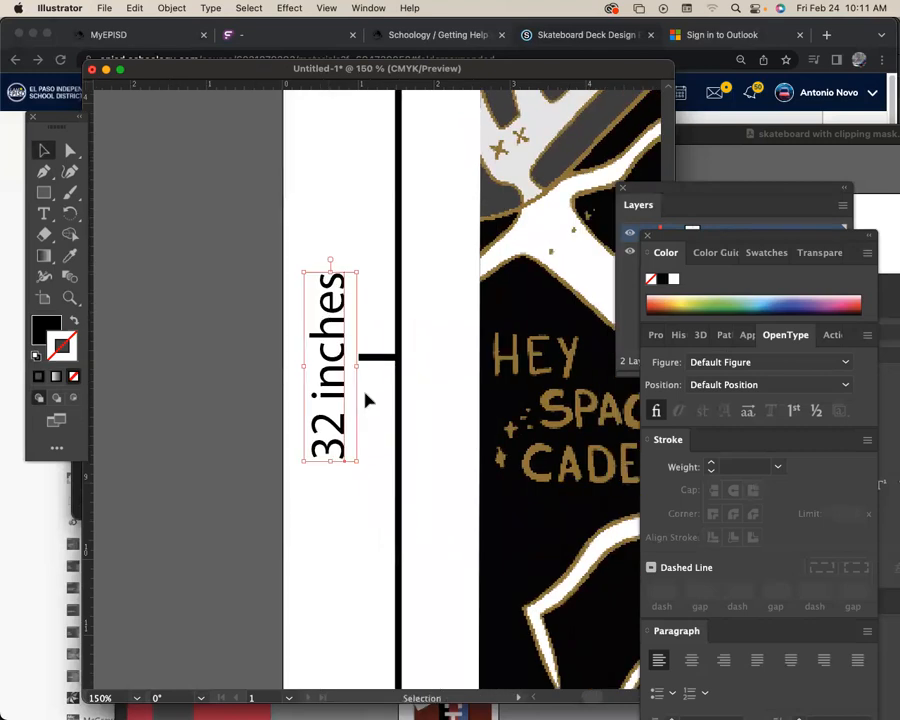
left_click_drag(336, 430, 408, 336)
key("r")
key("v")
left_click_drag(388, 220, 493, 217)
triple_click(334, 213)
key("BackSpace")
type("\"")
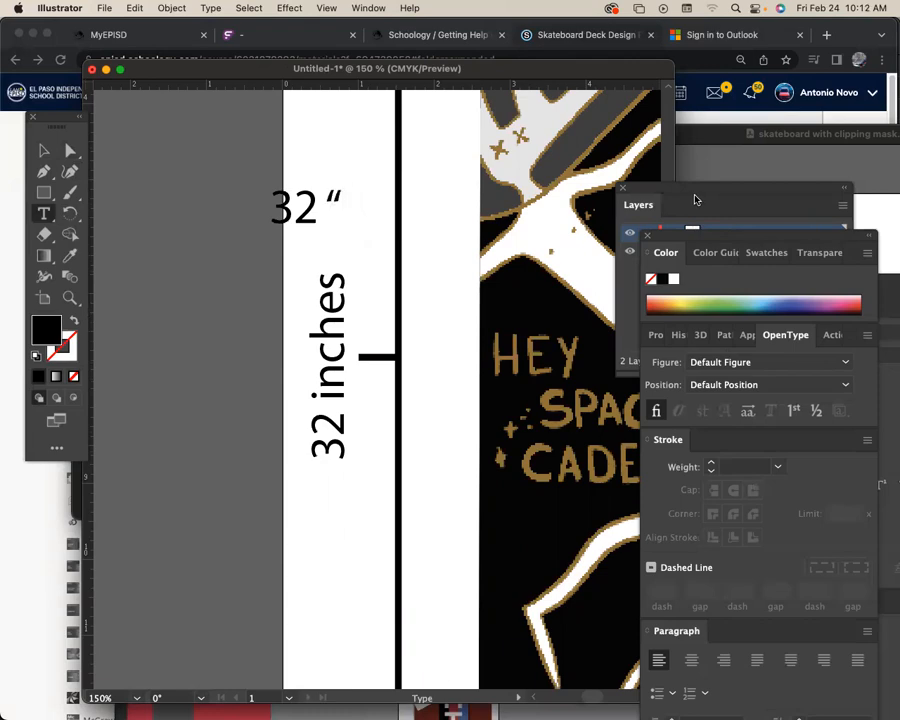
key("Escape")
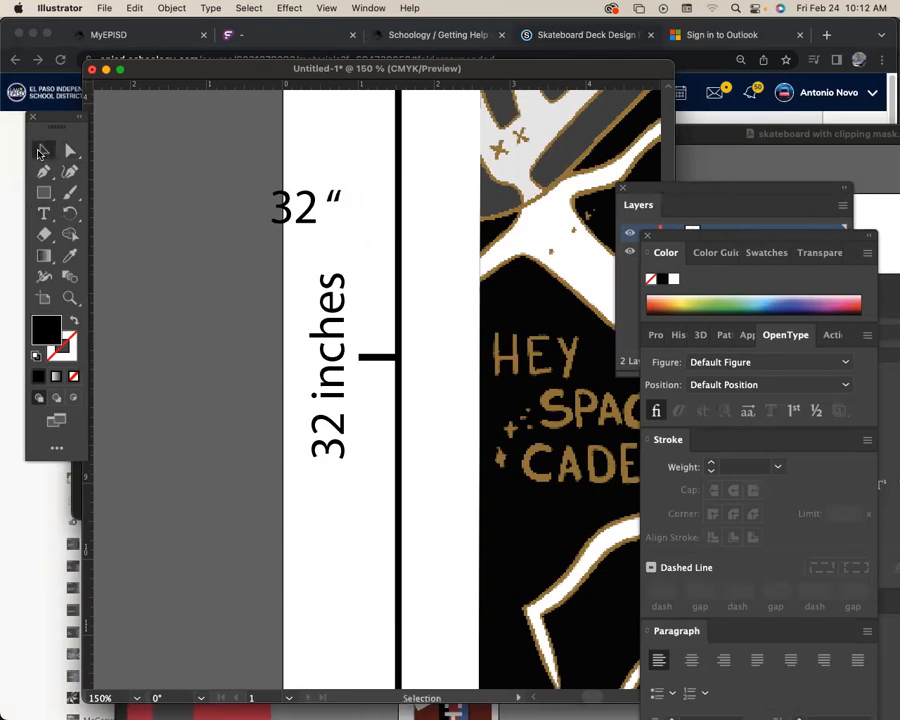
Duplicate the horizontal 32 “ label above itself and change the copy's text to 32 ‘.
left_click_drag(313, 208, 380, 139)
key("t")
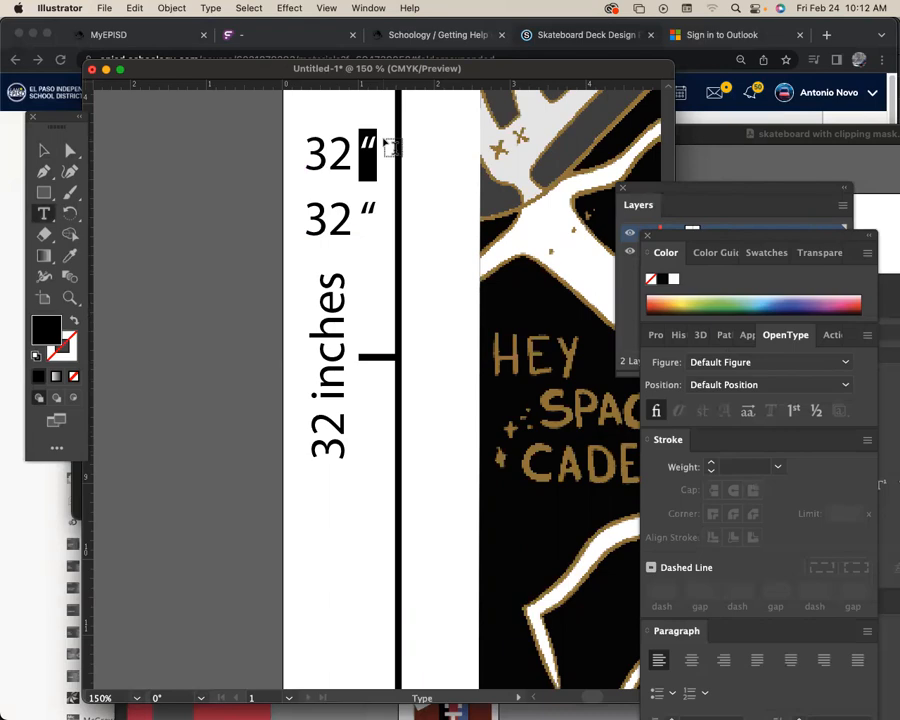
type("'")
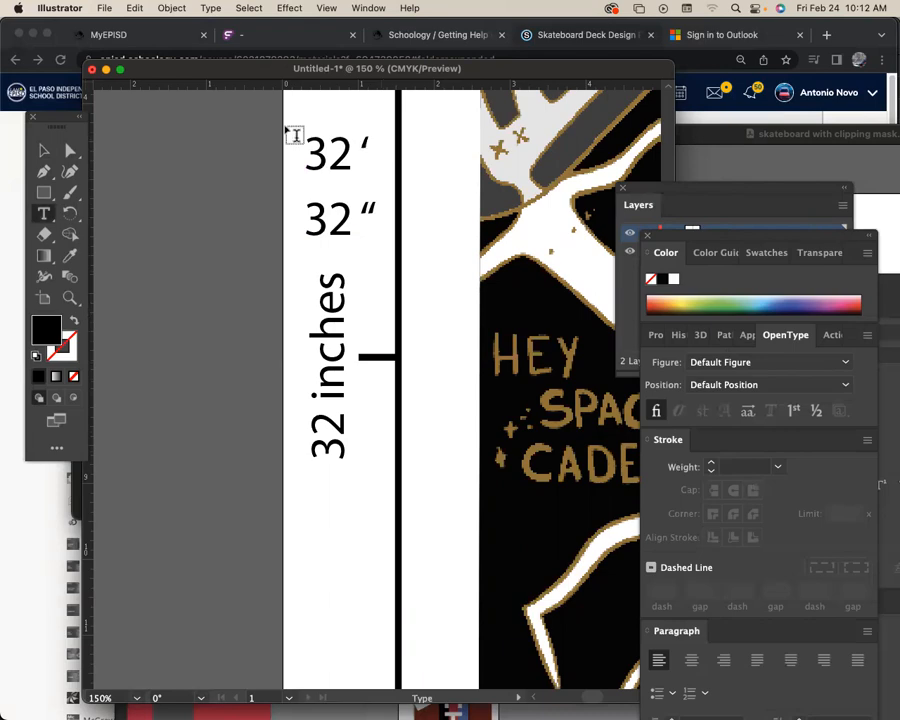
key("Escape")
Delete the two horizontal sample labels, 32 “ and 32 ‘, above the vertical "32 inches" label.
left_click(182, 168)
key("space")
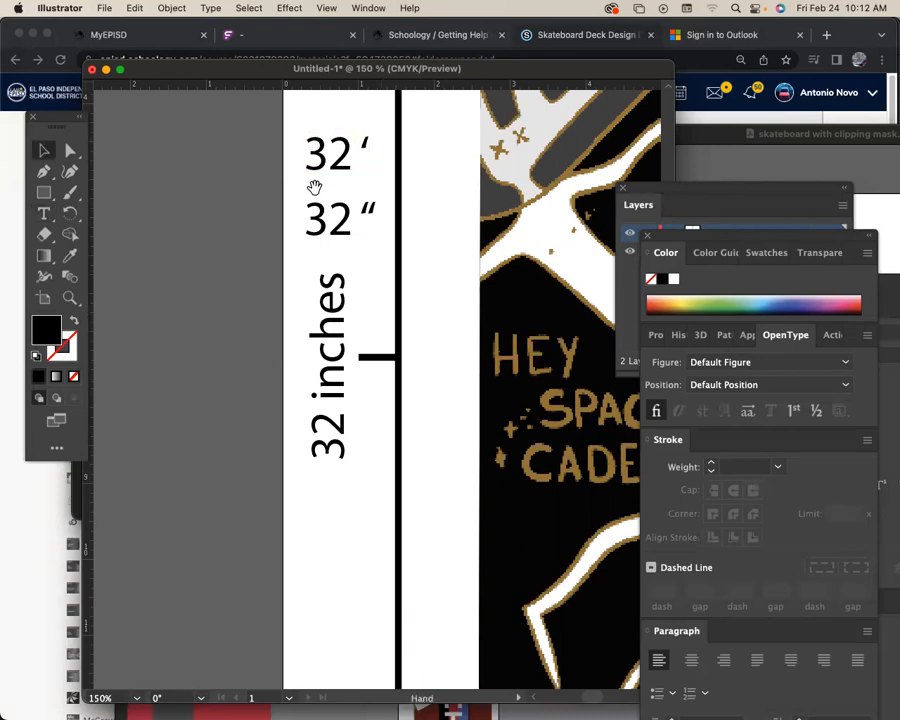
left_click_drag(315, 187, 286, 225)
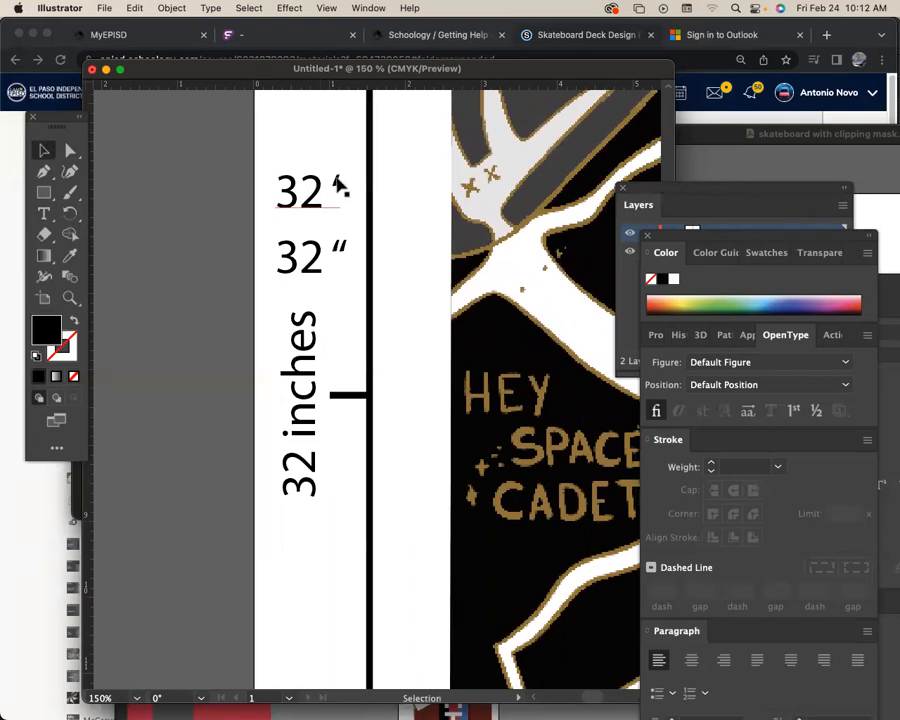
left_click(340, 257)
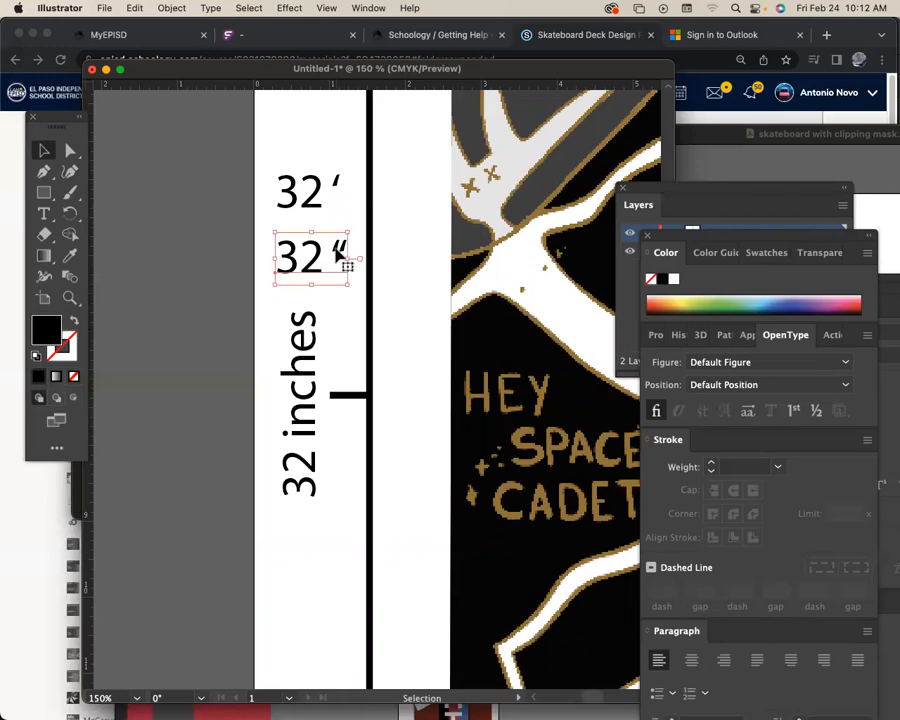
left_click(338, 191)
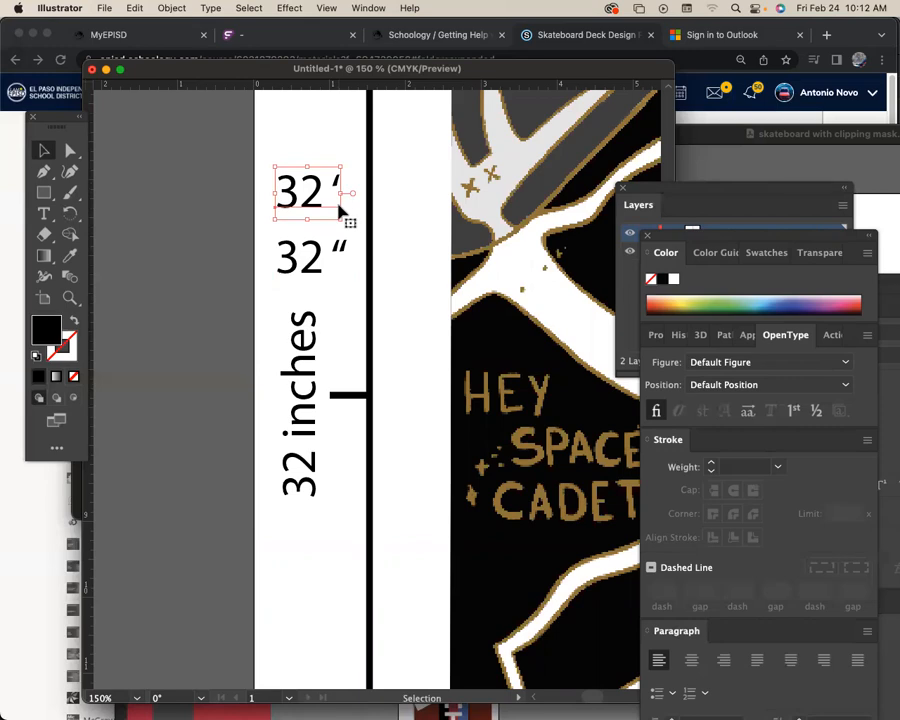
left_click_drag(240, 160, 311, 171)
key("Delete")
key("space")
left_click(301, 282)
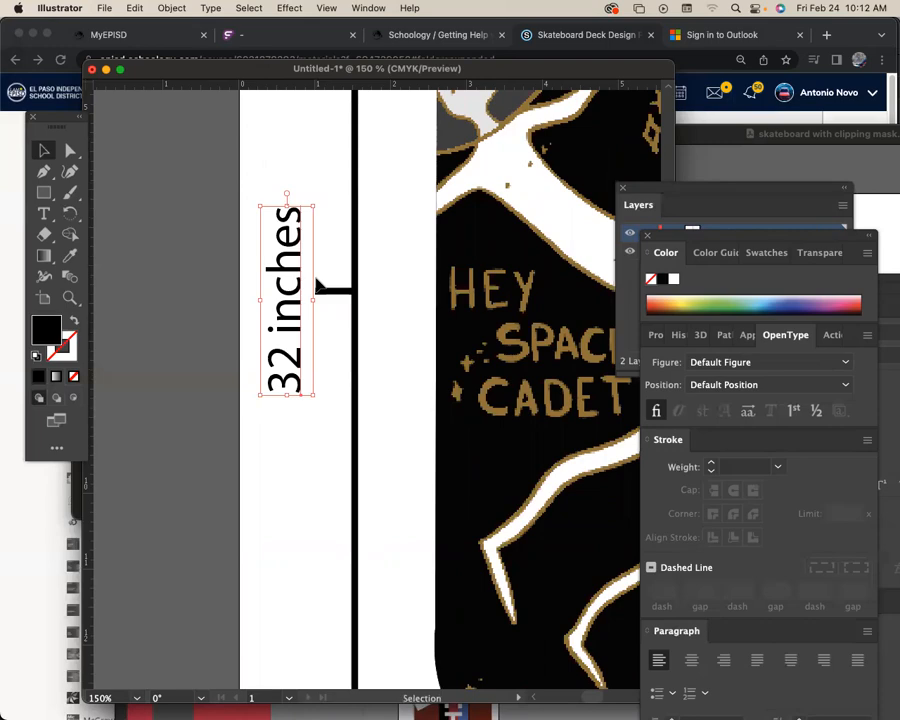
key("super+minus")
key("super+minus")
key("super+minus")
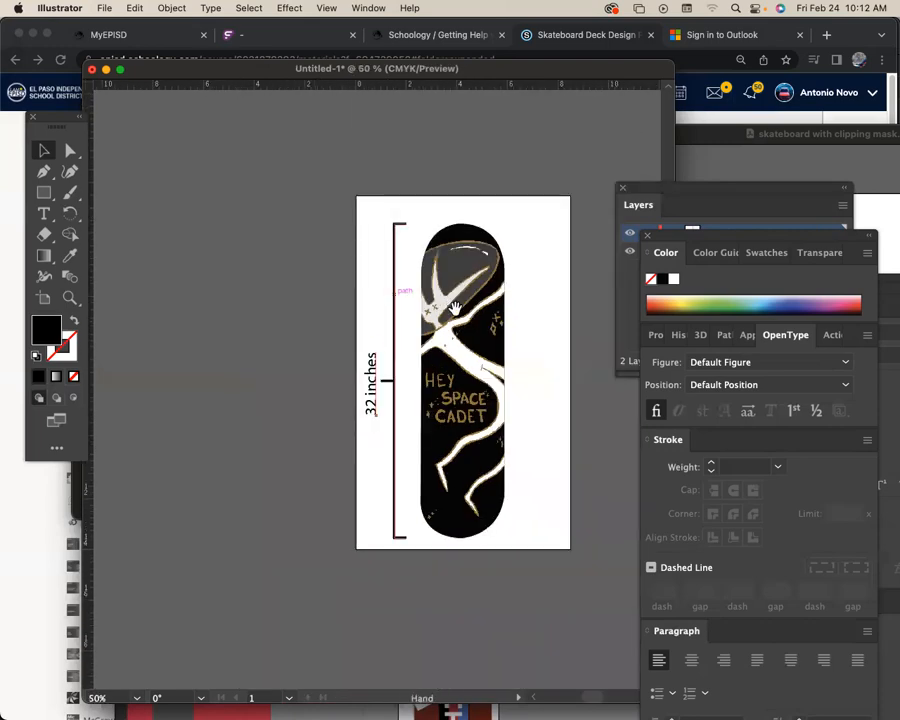
left_click_drag(420, 297, 383, 292)
left_click(515, 353)
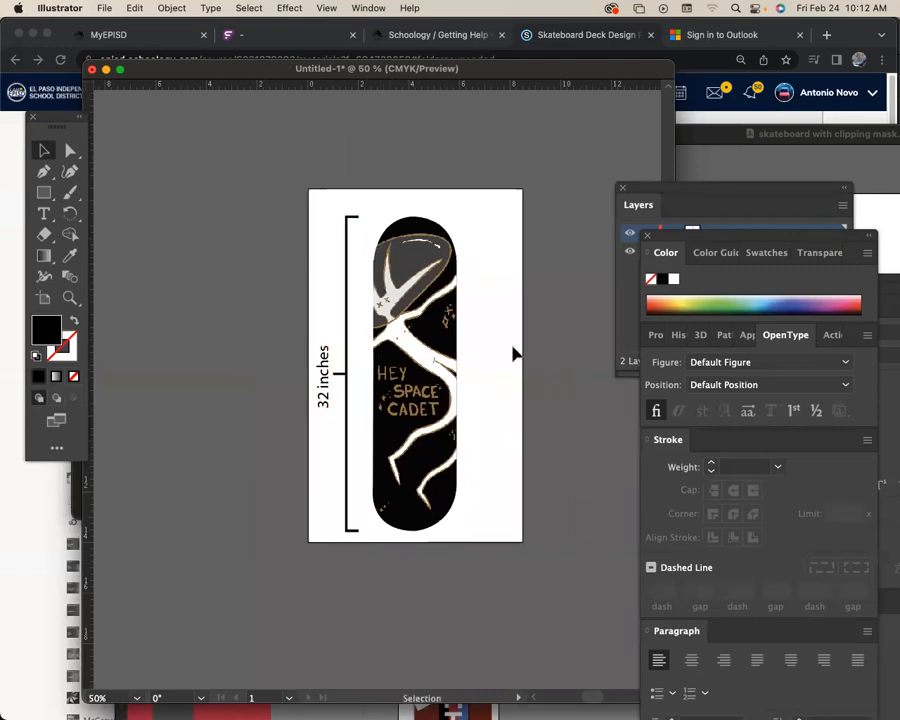
left_click(70, 298)
left_click_drag(473, 370, 373, 375)
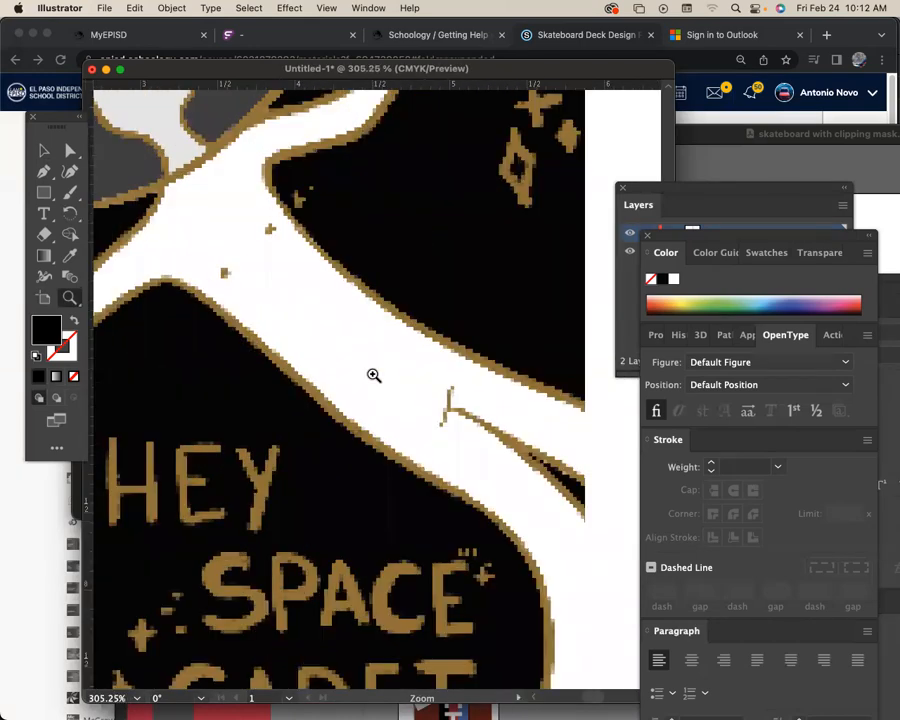
key("super+minus")
key("super+minus")
key("super+minus")
key("super+minus")
key("super+minus")
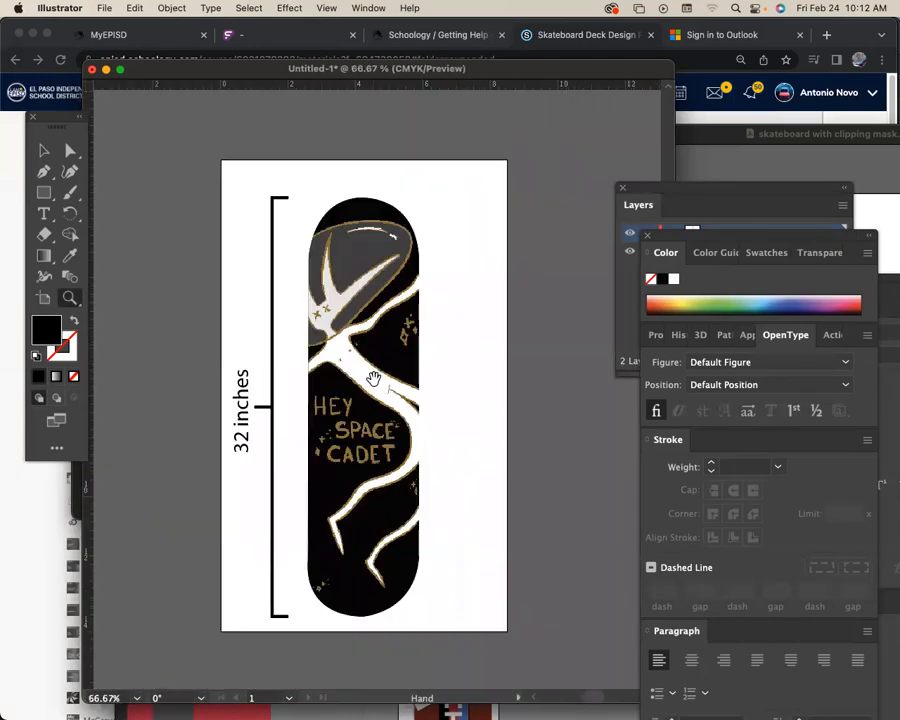
left_click(45, 150)
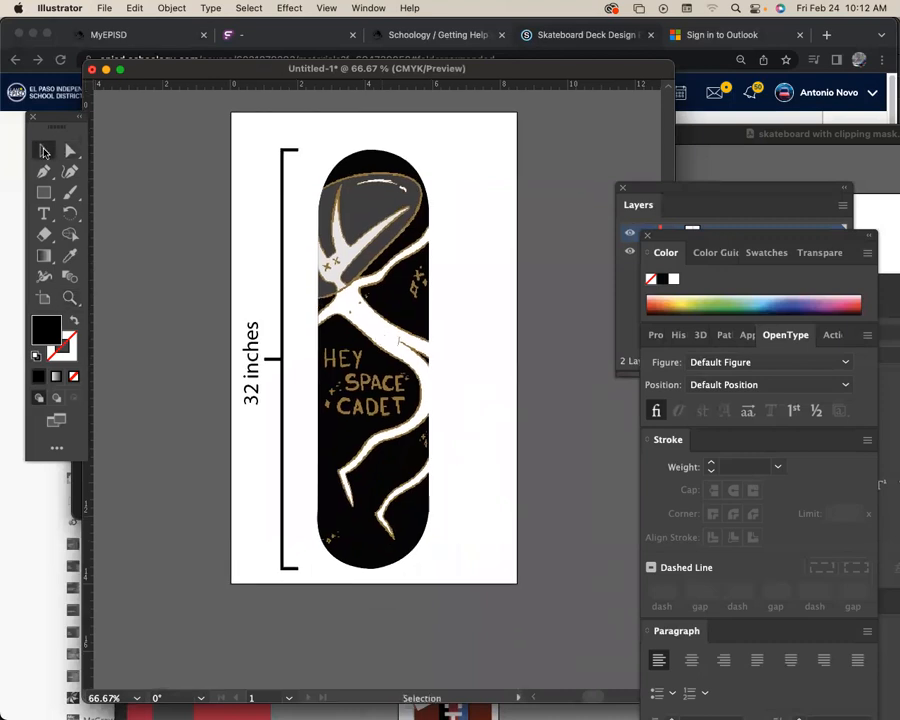
left_click(69, 297)
left_click_drag(358, 285, 261, 362)
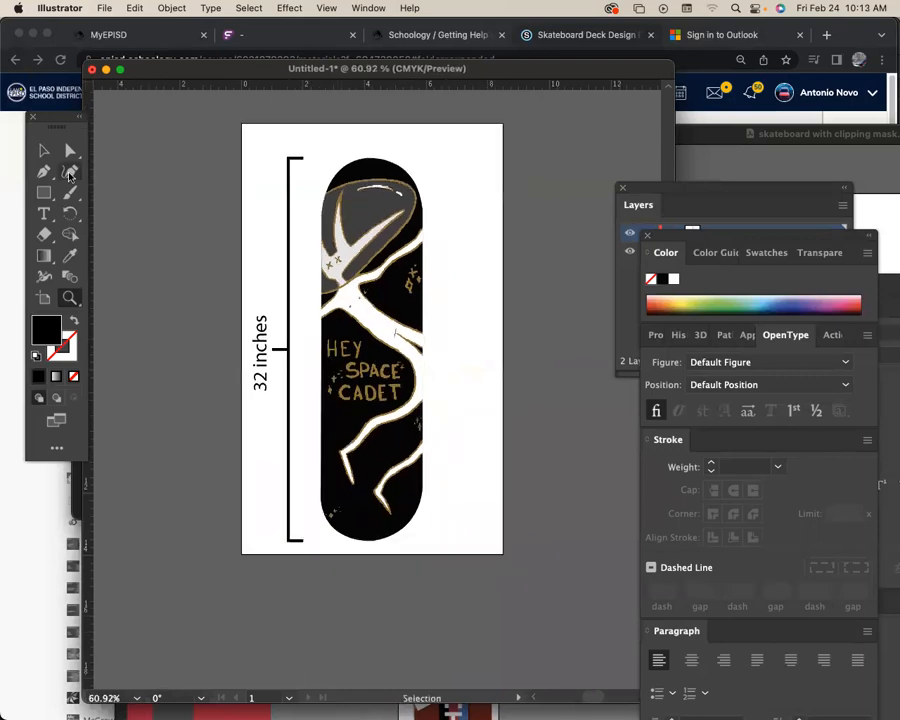
left_click(44, 150)
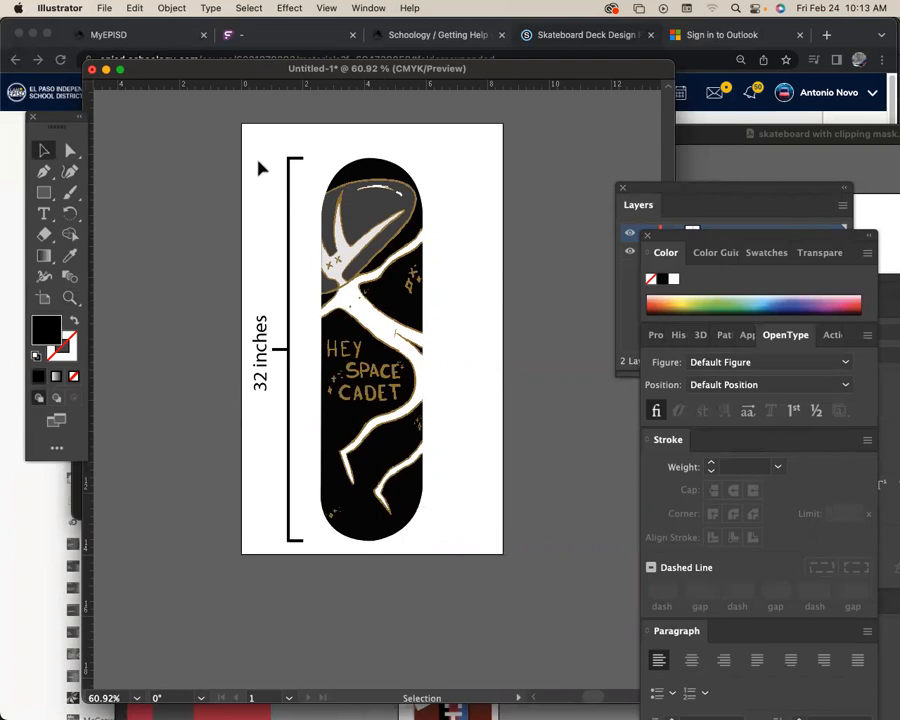
Move the Layers panel clear of the Color panel, and set the Pen tool to no fill with a black stroke.
left_click(703, 190)
left_click_drag(703, 190, 600, 96)
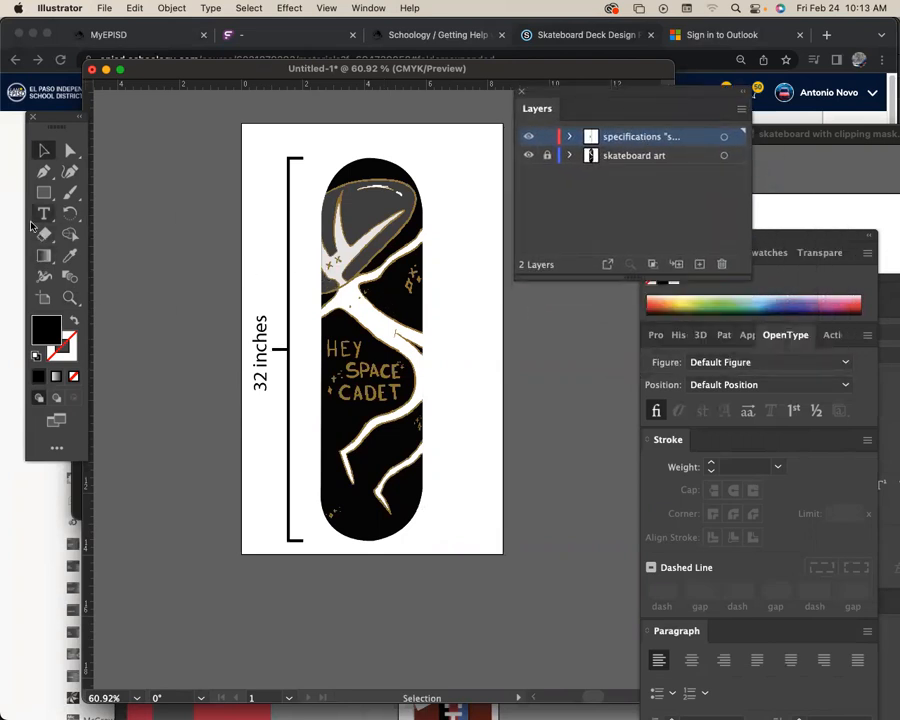
key("p")
left_click(74, 320)
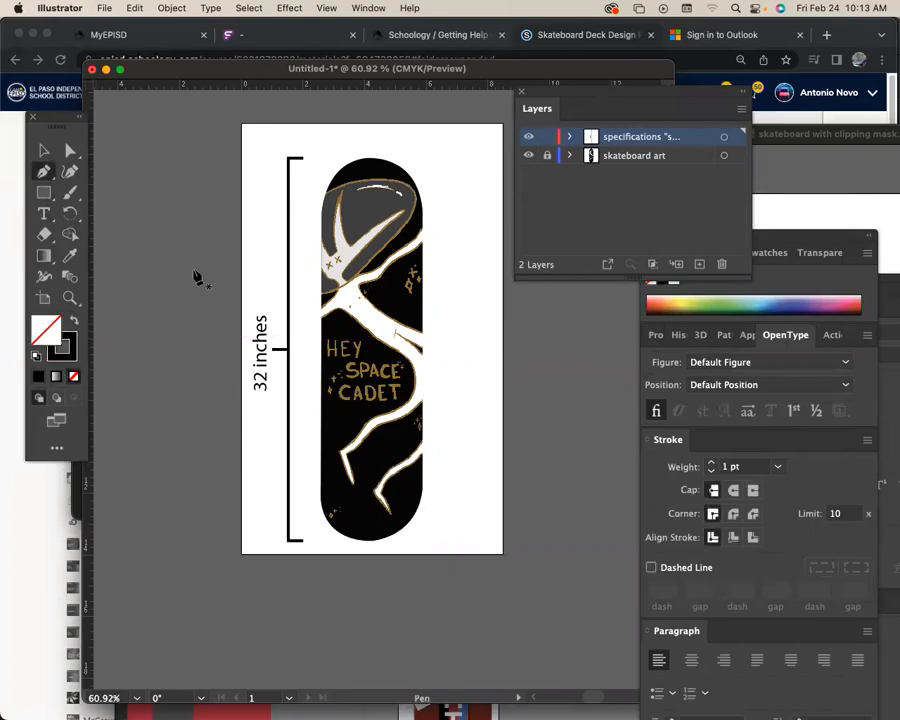
Draw an open bracket about 3.3 in wide above the skateboard, spanning its width with both arms pointing down.
left_click(322, 157)
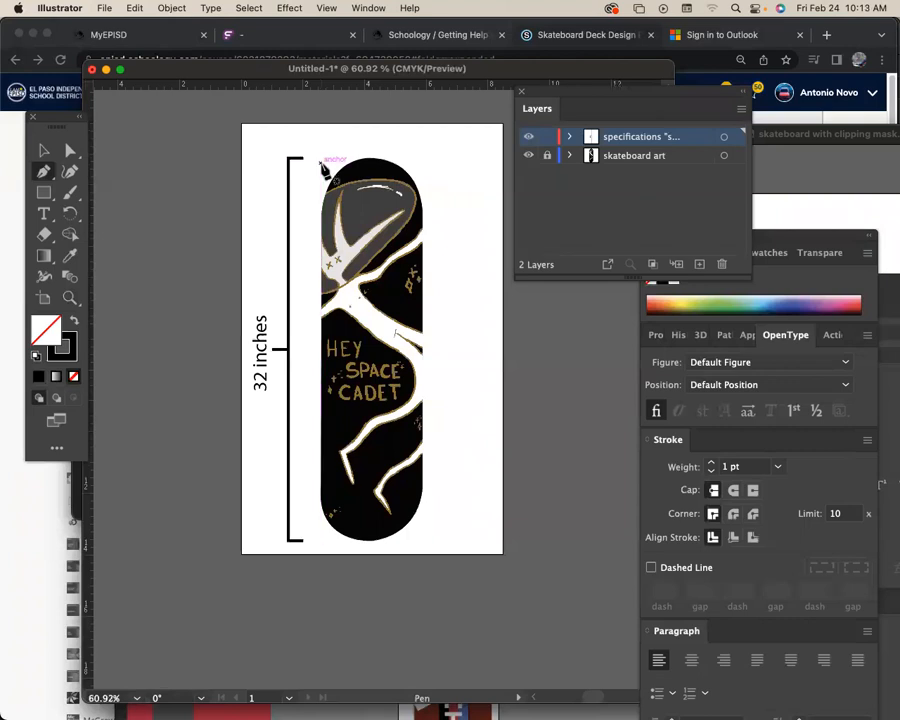
left_click(423, 158)
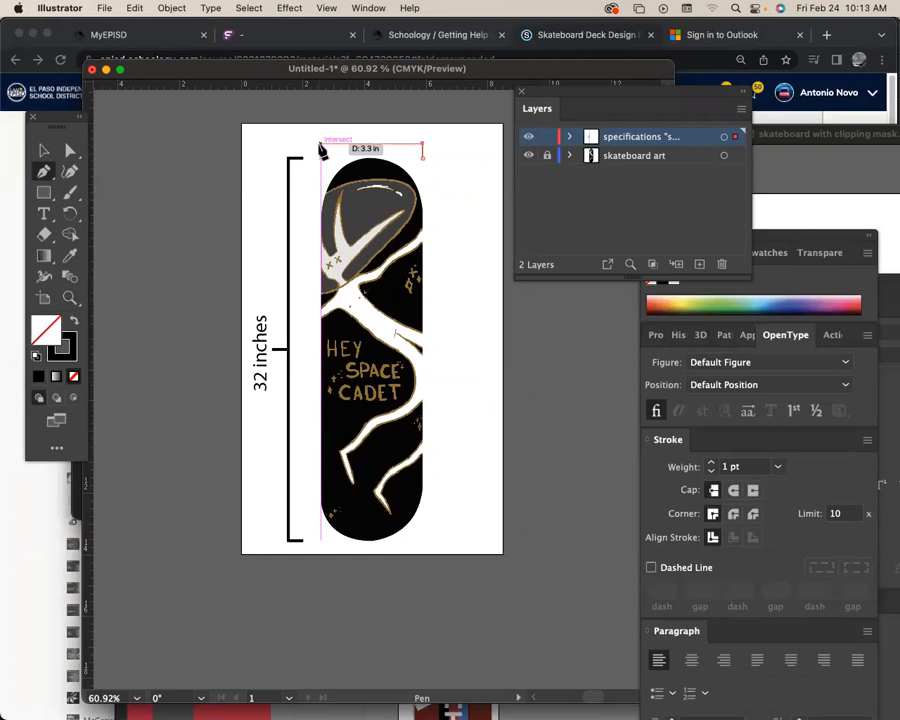
left_click(320, 146)
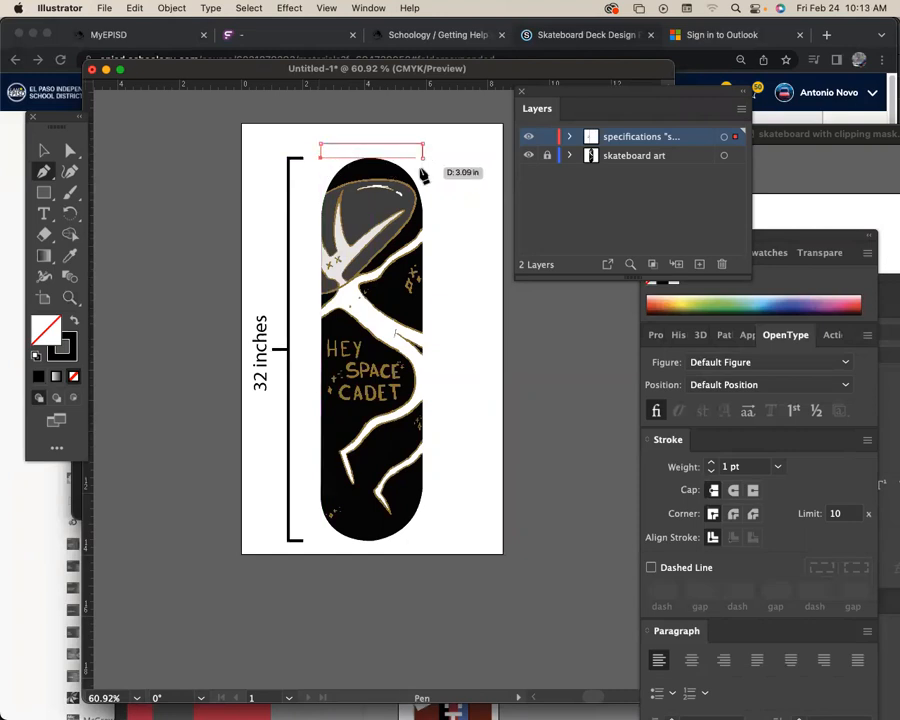
left_click(44, 153)
left_click(138, 170)
Draw a short vertical tick upward from the midpoint of the bracket above the skateboard.
left_click(69, 297)
left_click(424, 194)
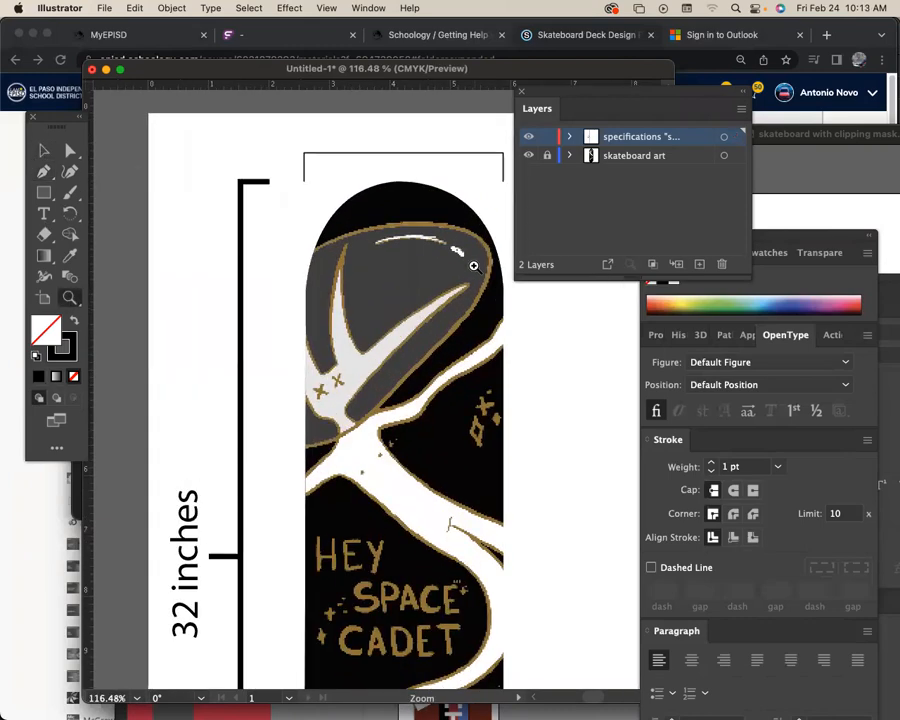
left_click_drag(478, 216, 380, 247)
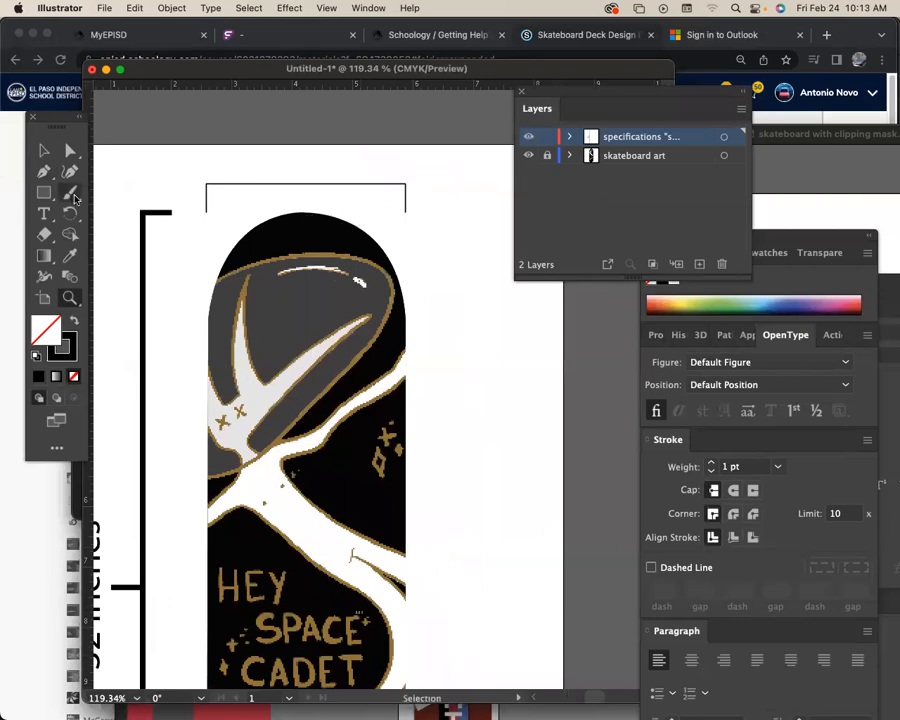
left_click(44, 173)
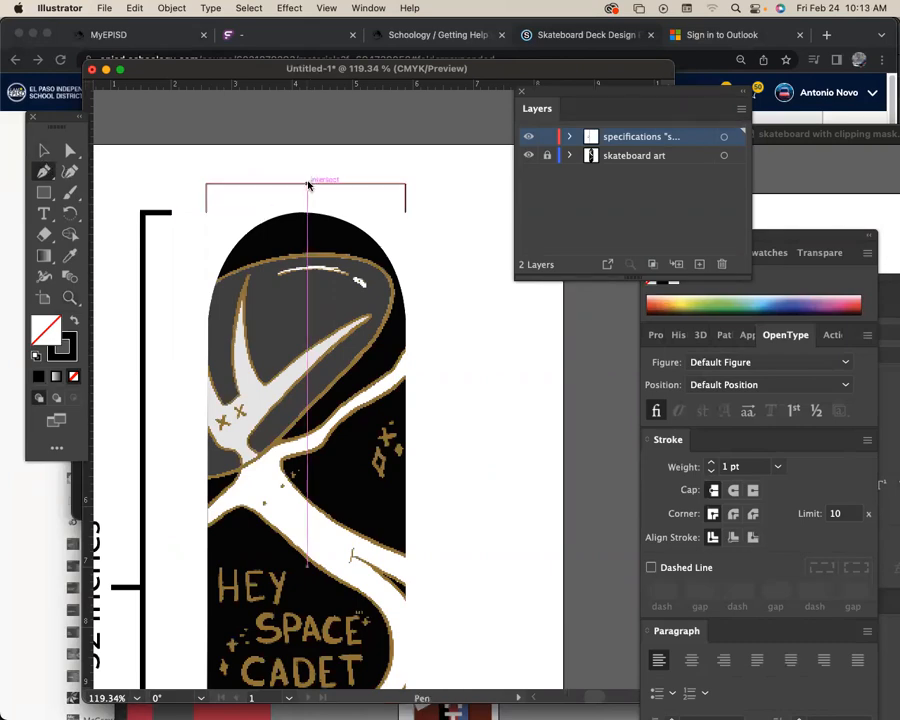
left_click(307, 165)
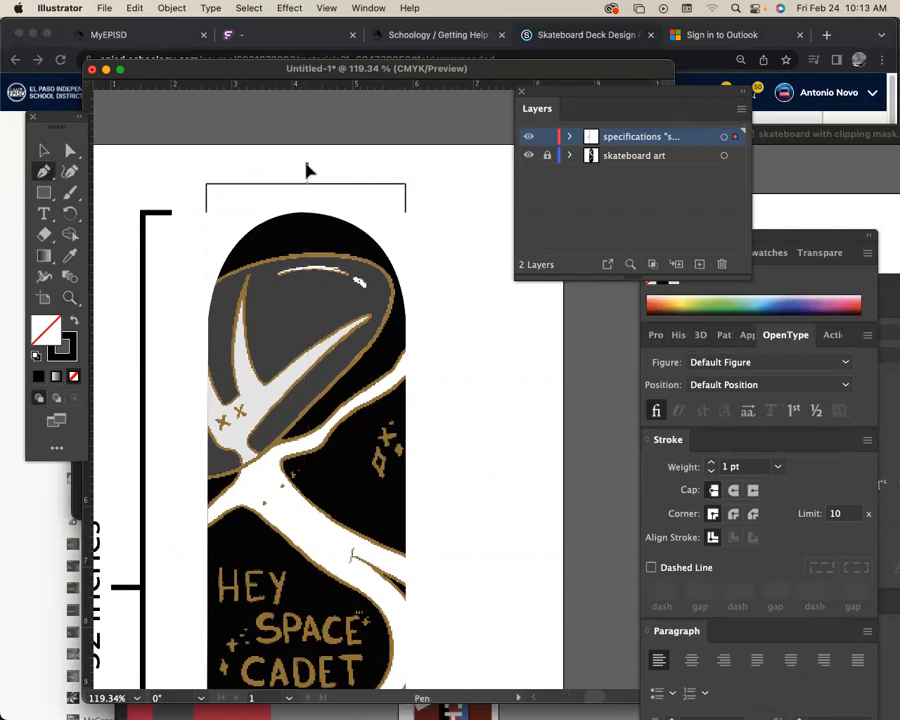
left_click(44, 148)
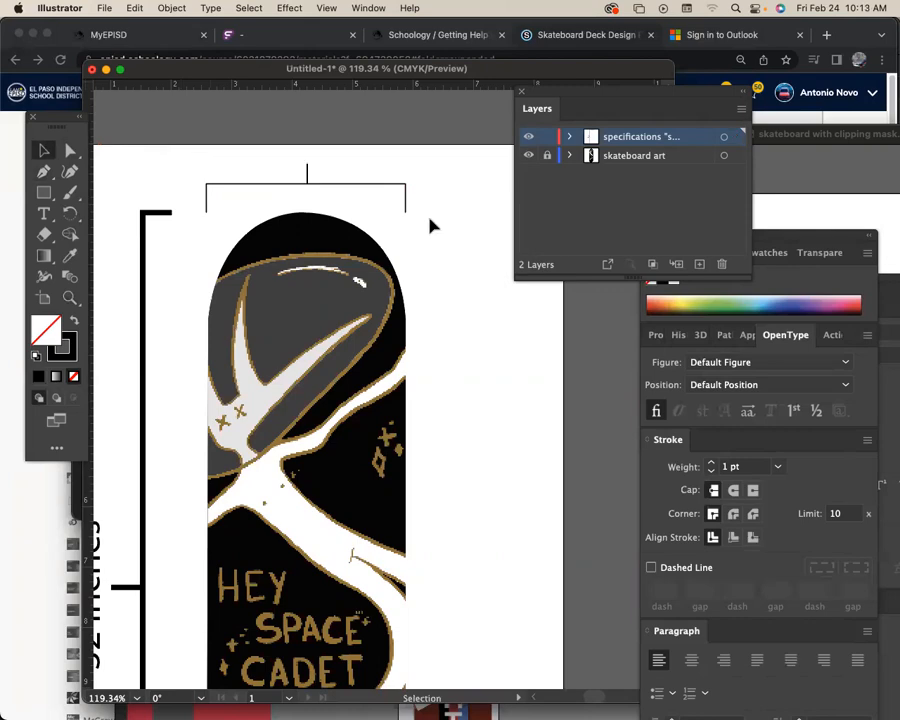
Set the stroke weight of the top bracket and its midpoint tick to 4 pt.
left_click_drag(428, 214, 212, 148)
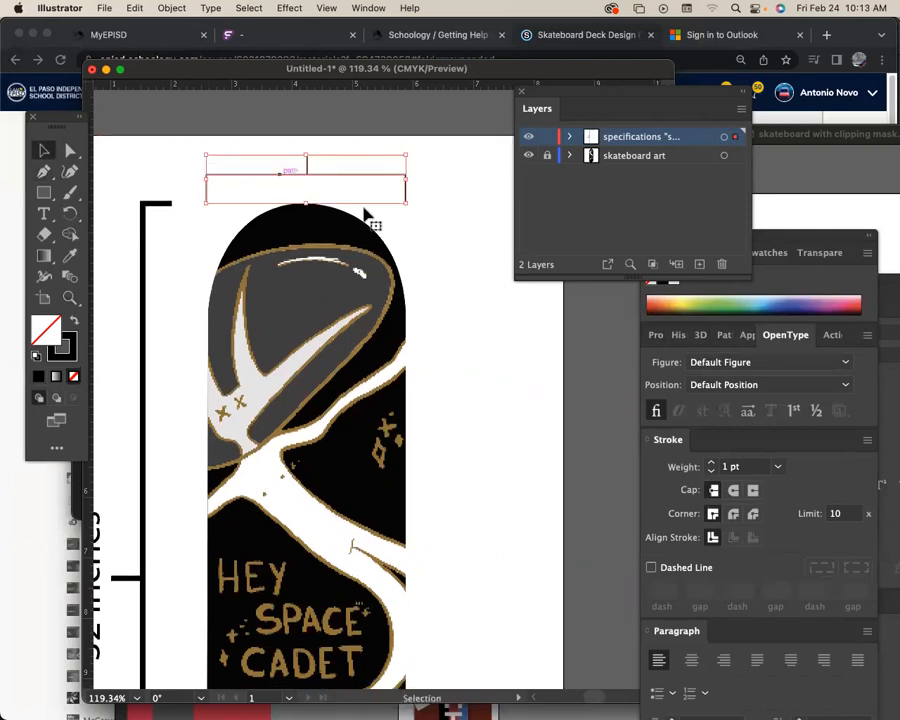
left_click(710, 466)
left_click(710, 466)
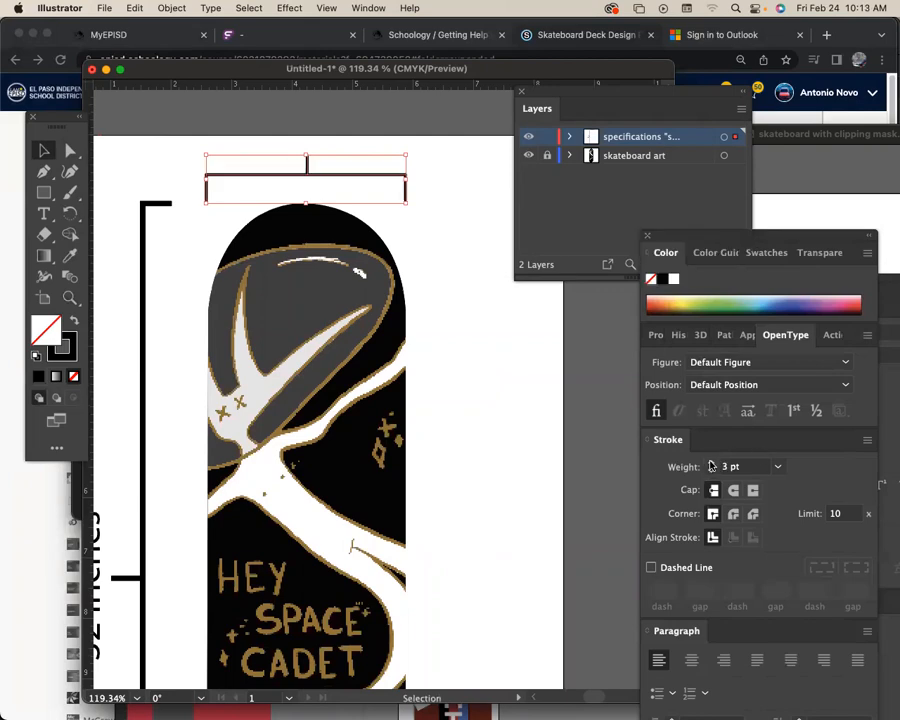
left_click(710, 466)
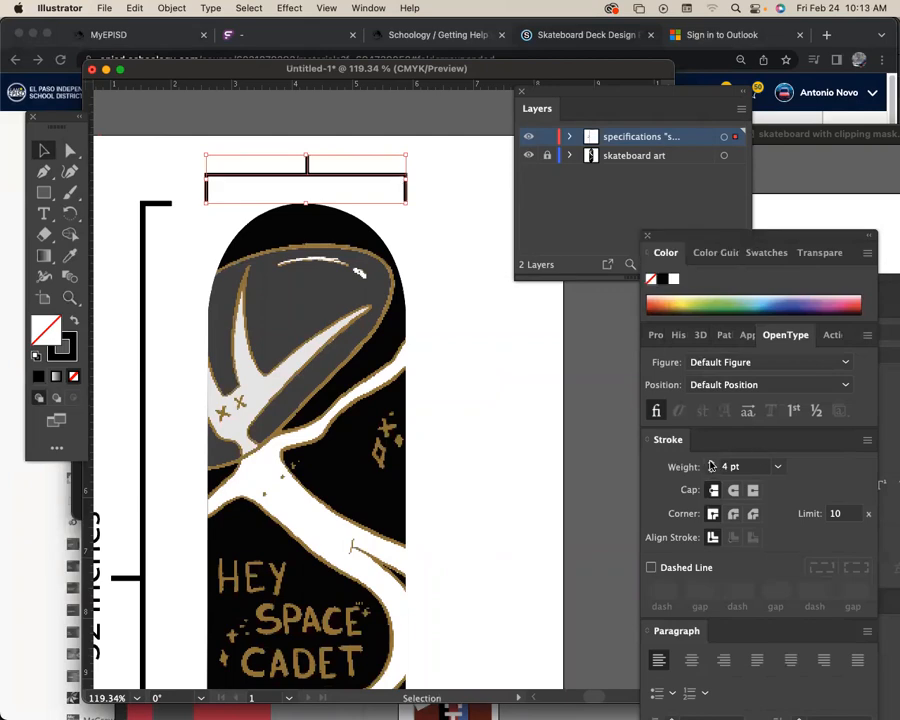
Nudge the bracket above the skateboard and its midpoint tick slightly downward, leaving room for a label above.
left_click(69, 150)
left_click(273, 117)
left_click_drag(434, 227, 447, 194)
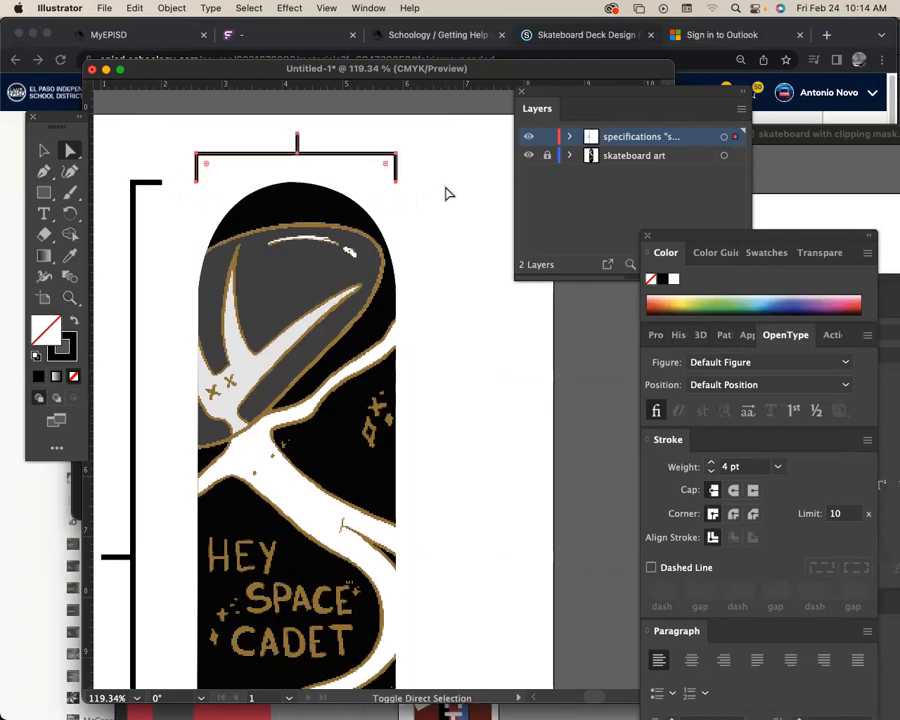
key("shift+Down")
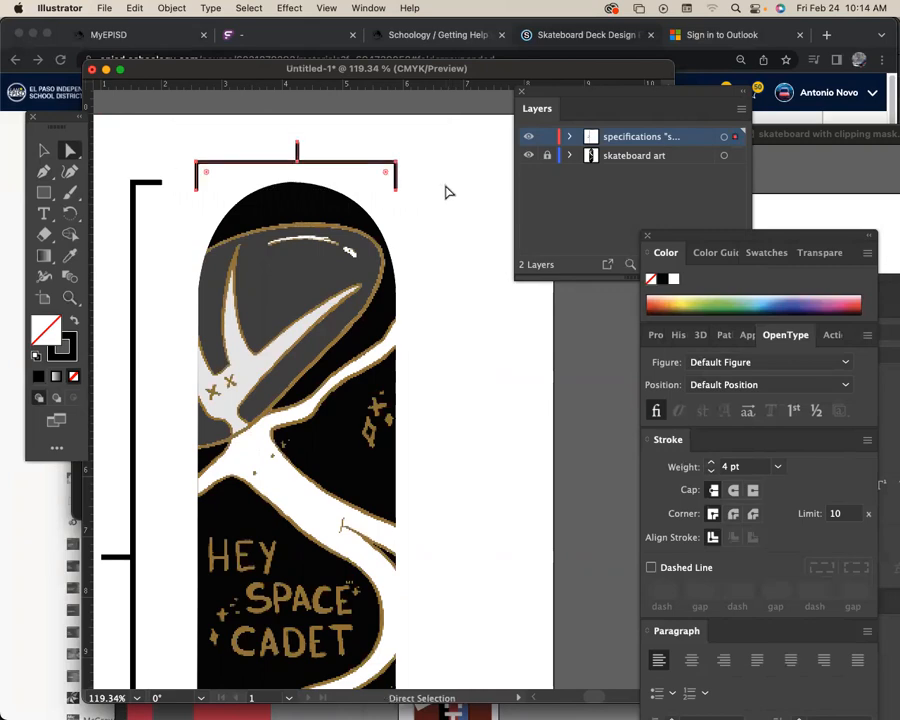
Add the label "8.5 inches" above the top bracket, enlarged and centred over its midpoint tick.
left_click(44, 151)
left_click(44, 213)
left_click(228, 125)
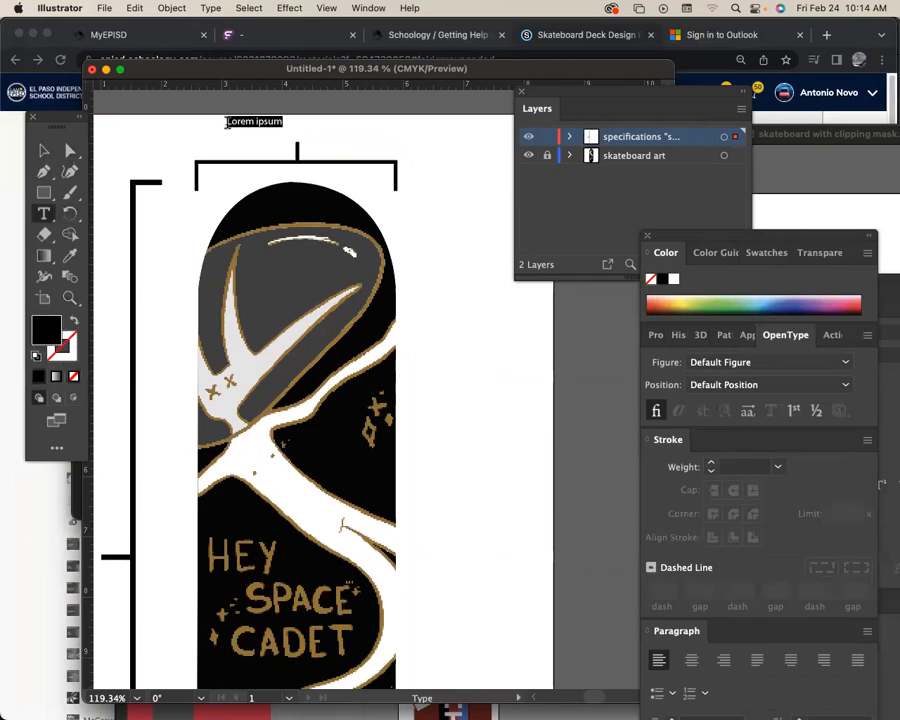
type("B")
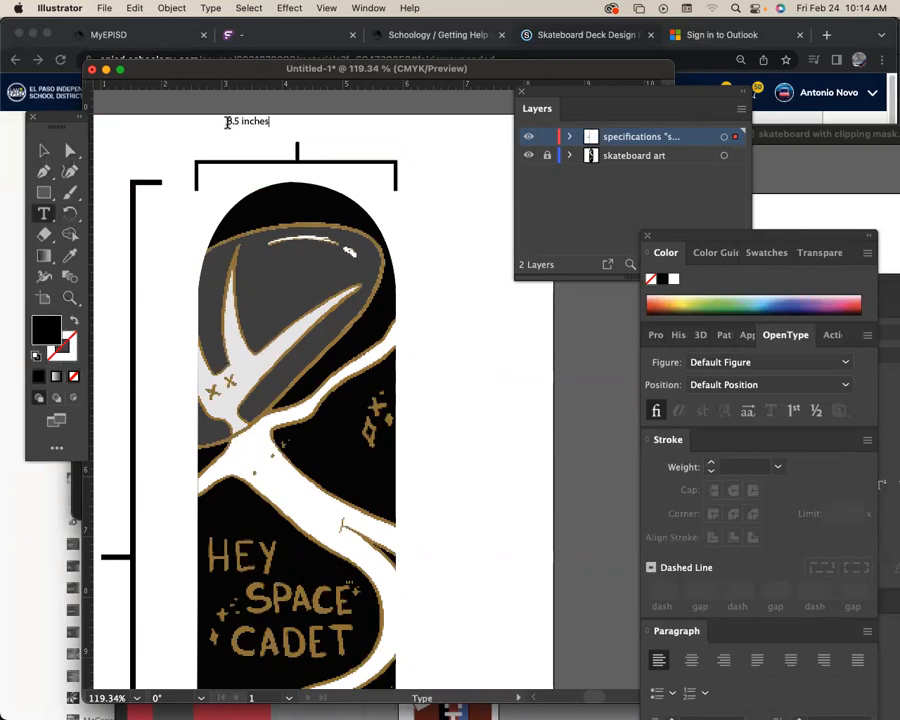
left_click(44, 151)
left_click_drag(270, 130, 326, 140)
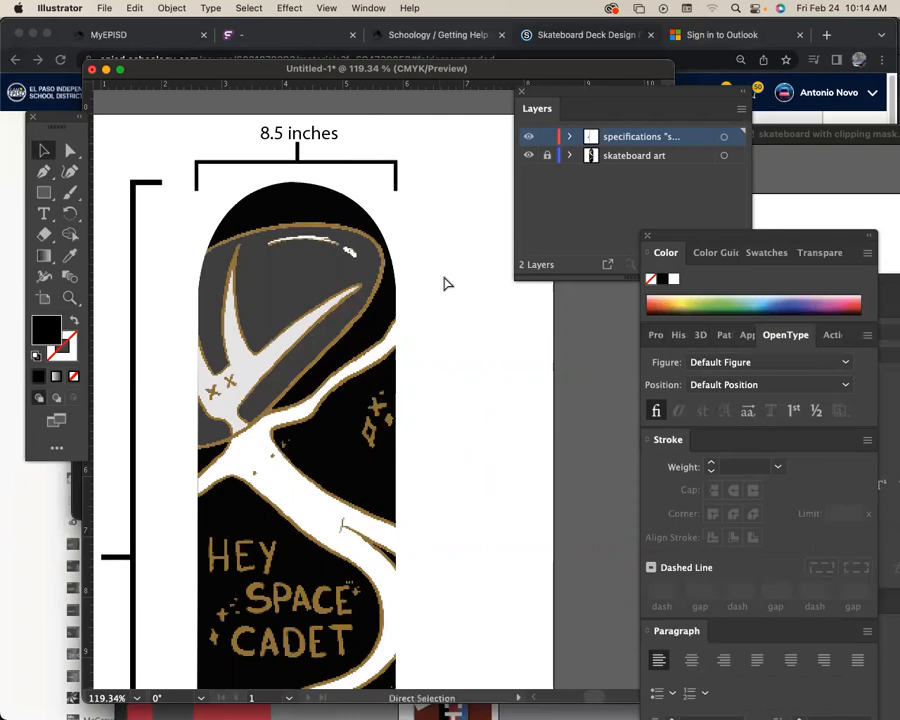
Check the whole page layout and select both dimension brackets together with their labels.
key("super+minus")
key("super+minus")
left_click_drag(434, 222, 432, 207)
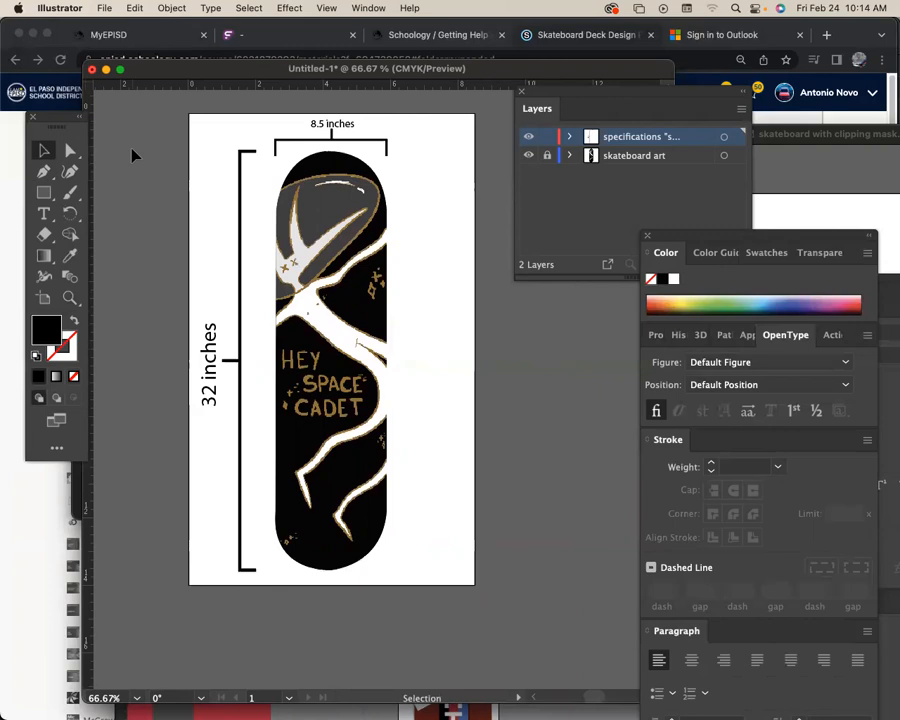
left_click_drag(167, 133, 466, 585)
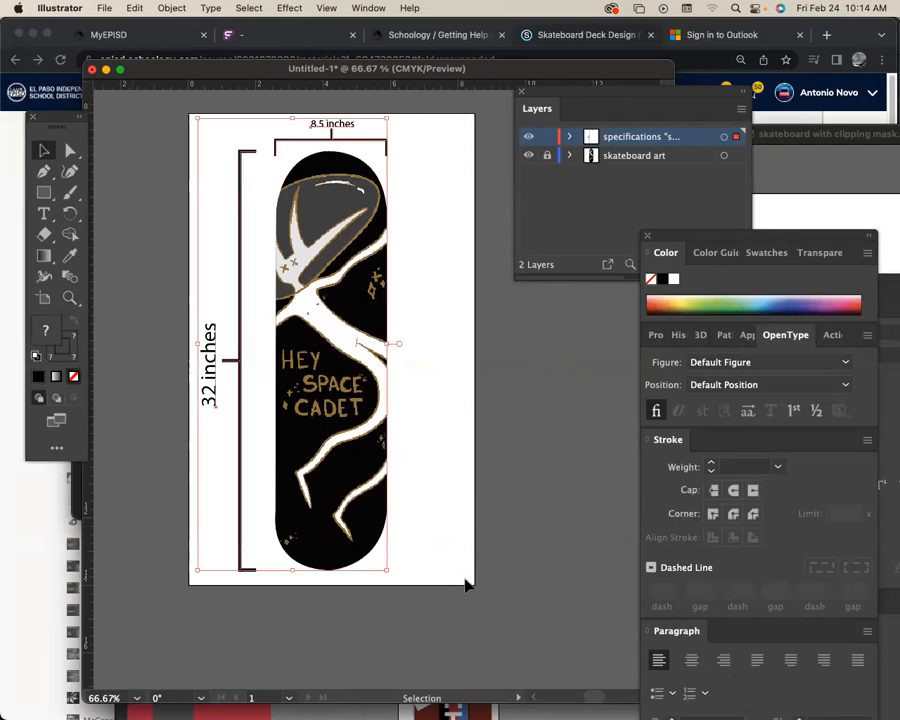
left_click_drag(420, 466, 440, 444)
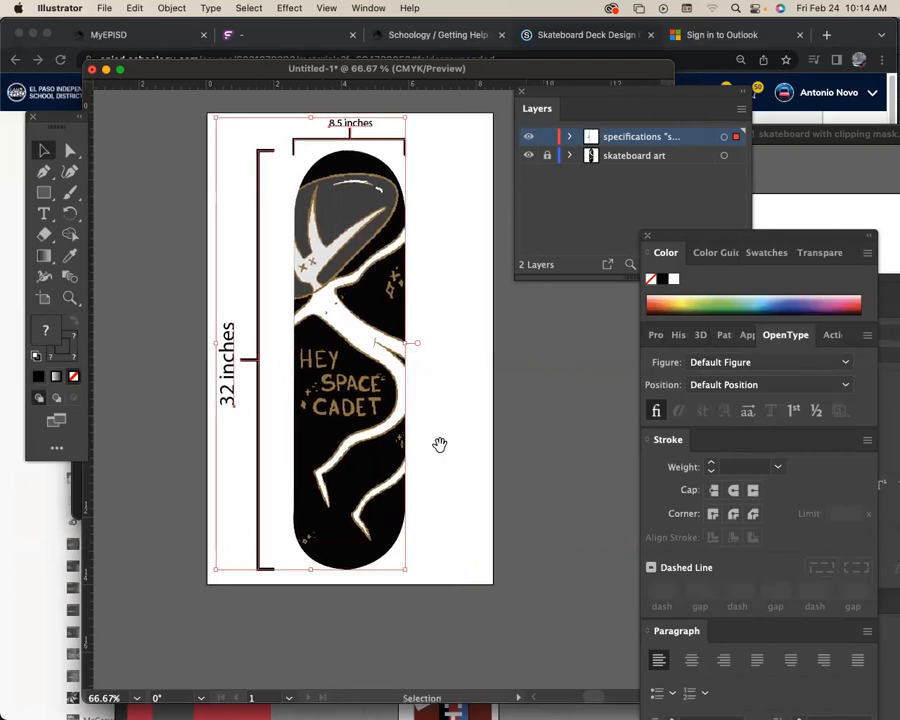
Save the document on the computer in Documents as speced_skateboard_k_d_to_print.ai with Illustrator 2020 compatibility, and clear the selection.
left_click(104, 8)
left_click(186, 163)
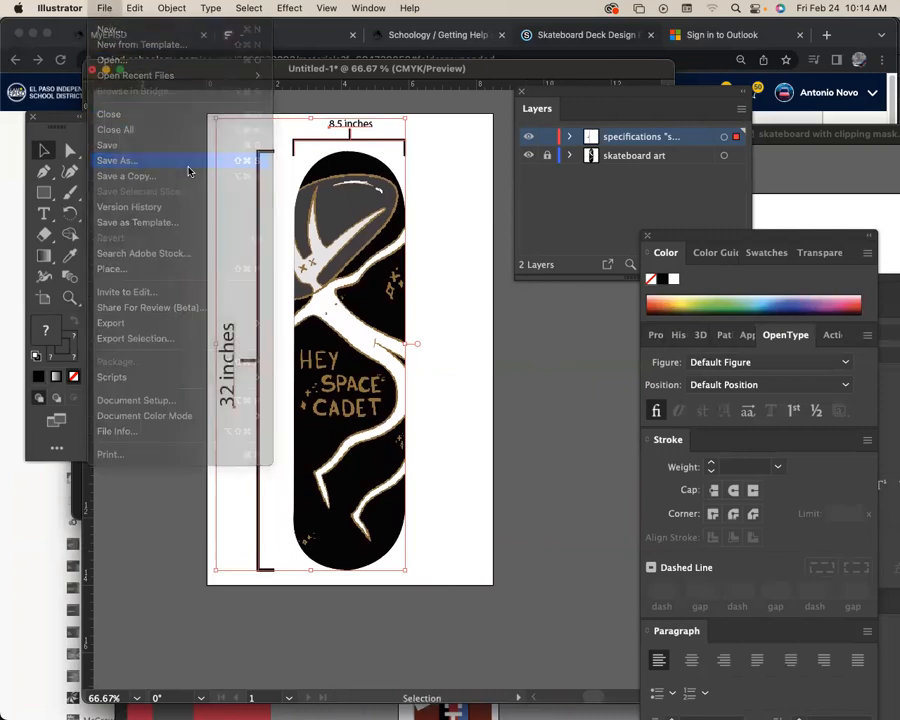
left_click(573, 487)
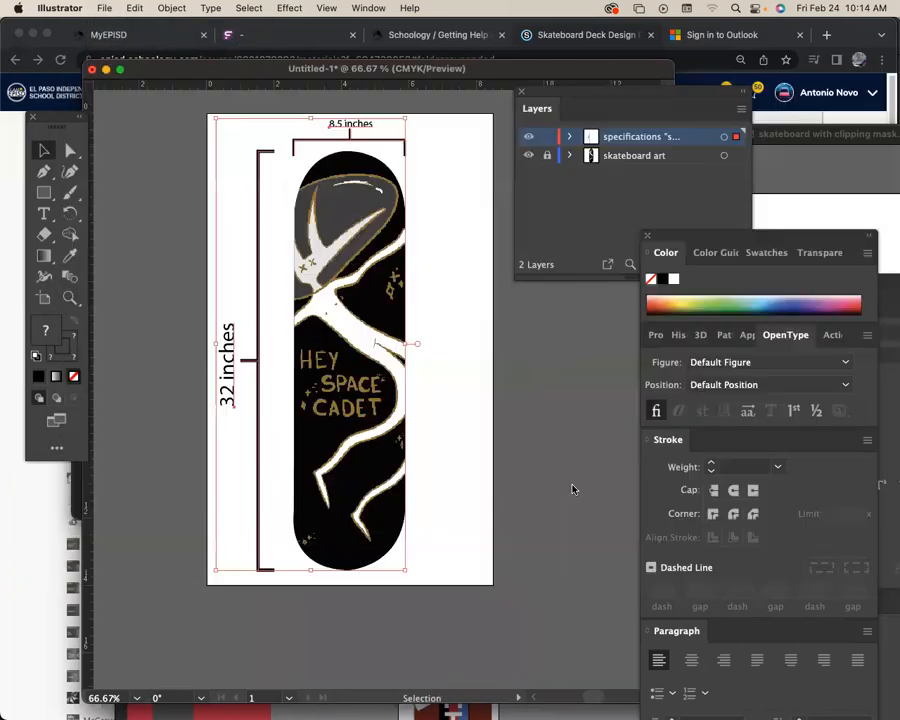
type("speced_sk")
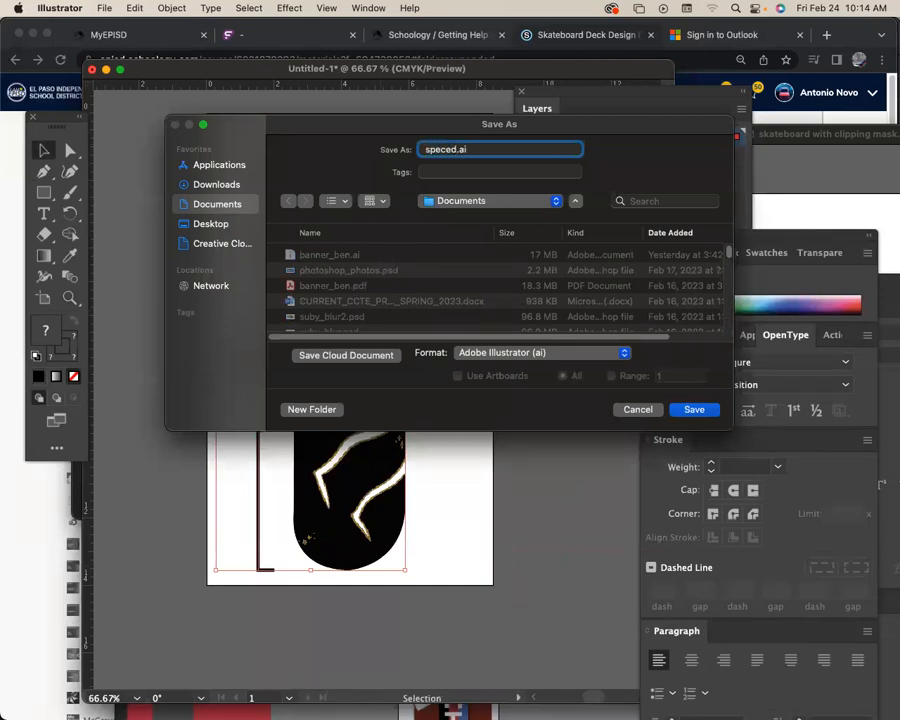
type("ateboard_k_d_to")
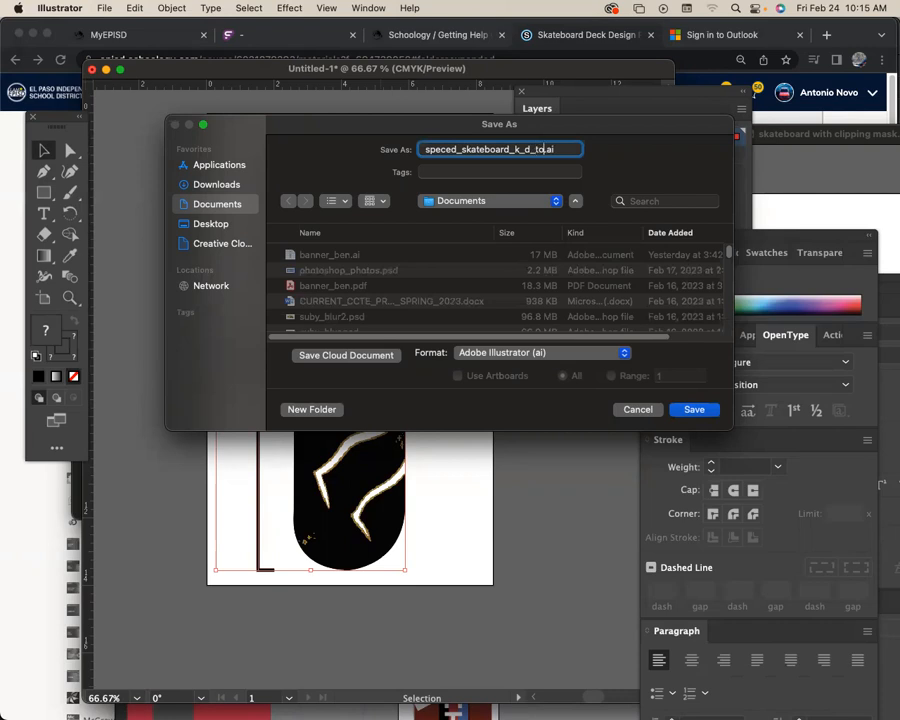
type("print")
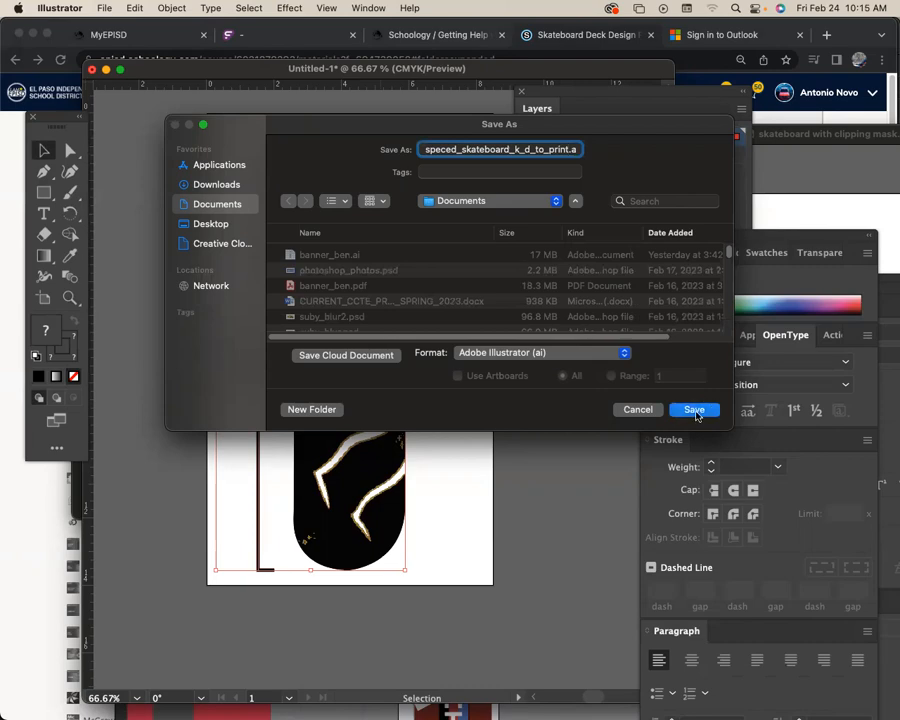
key("Return")
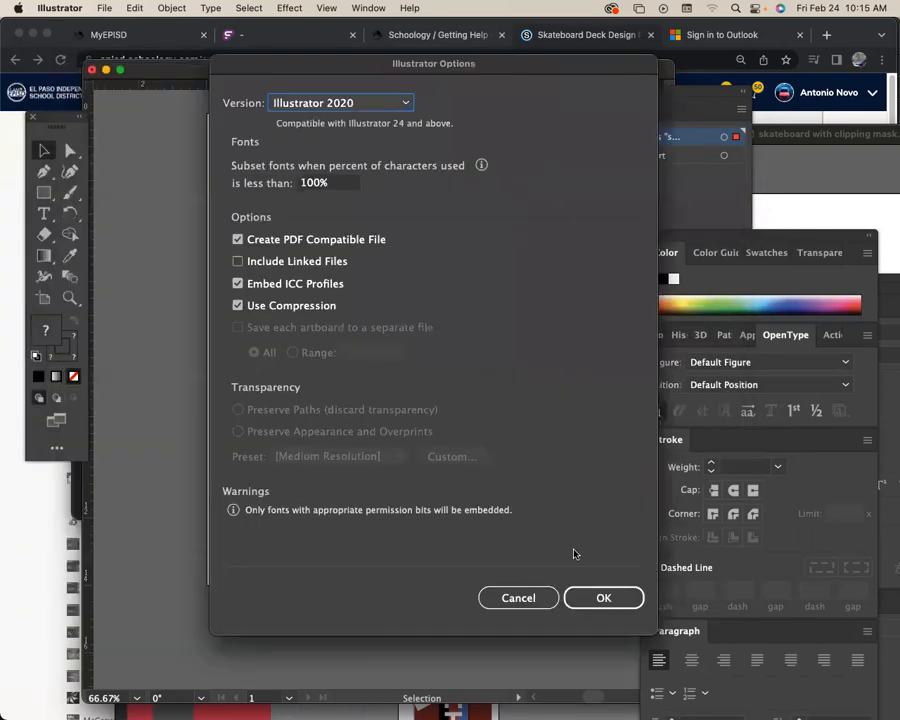
left_click(605, 597)
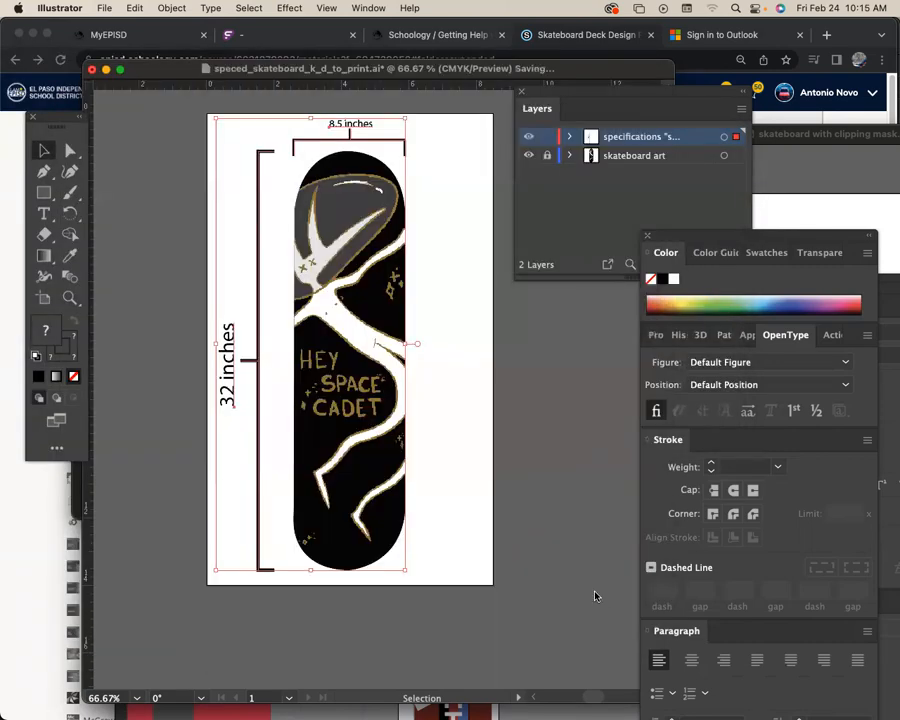
left_click(579, 555)
scroll(579, 555, "right", 1)
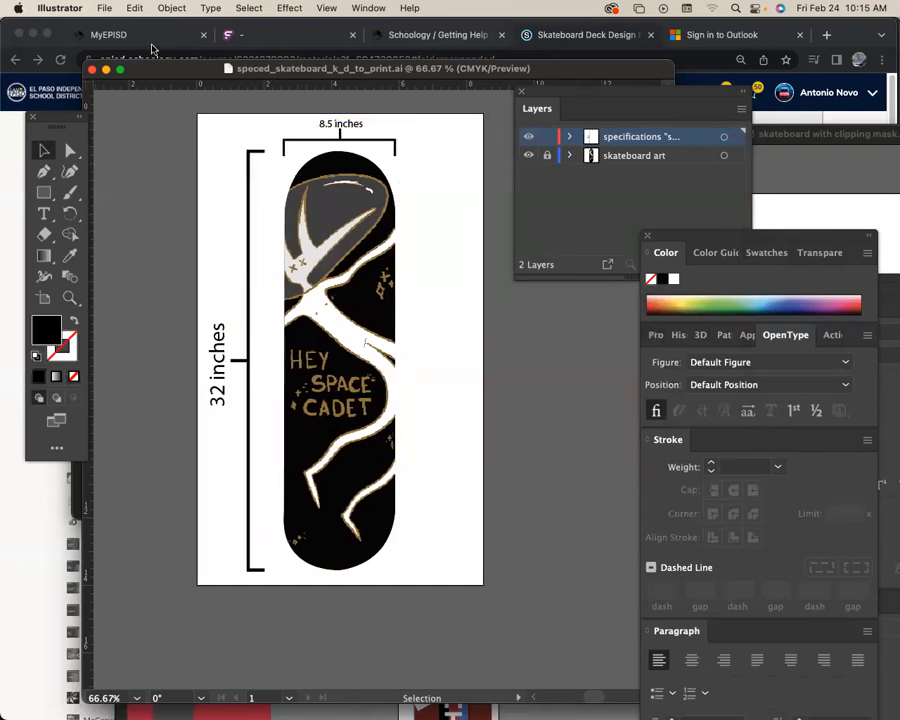
Save the document on the computer as the Adobe PDF speced_skateboard_k_d_to_print.pdf, using the [Illustrator Default] preset.
left_click(105, 8)
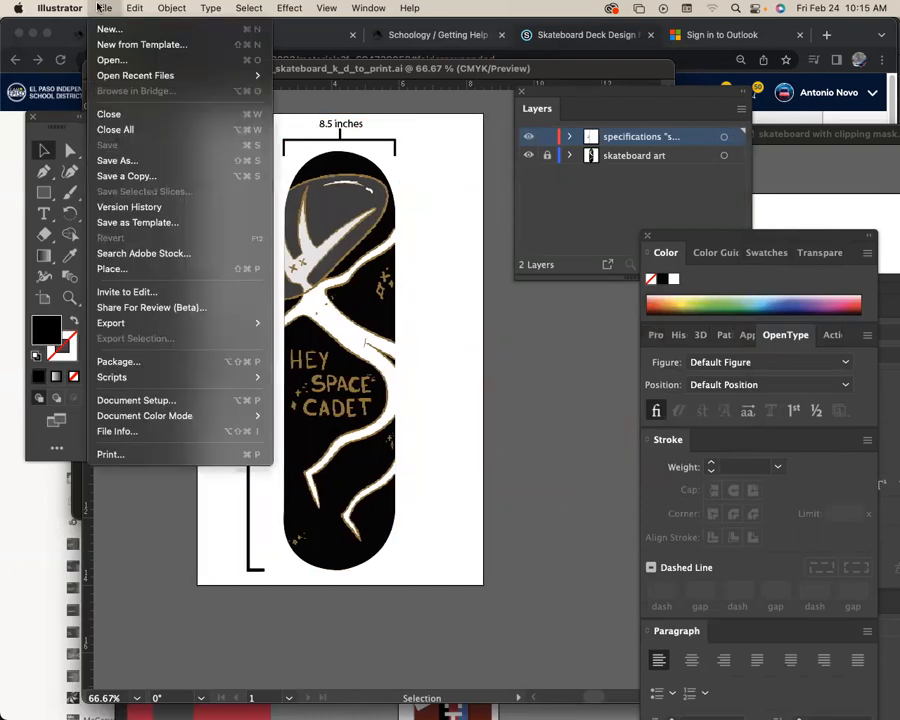
left_click(157, 161)
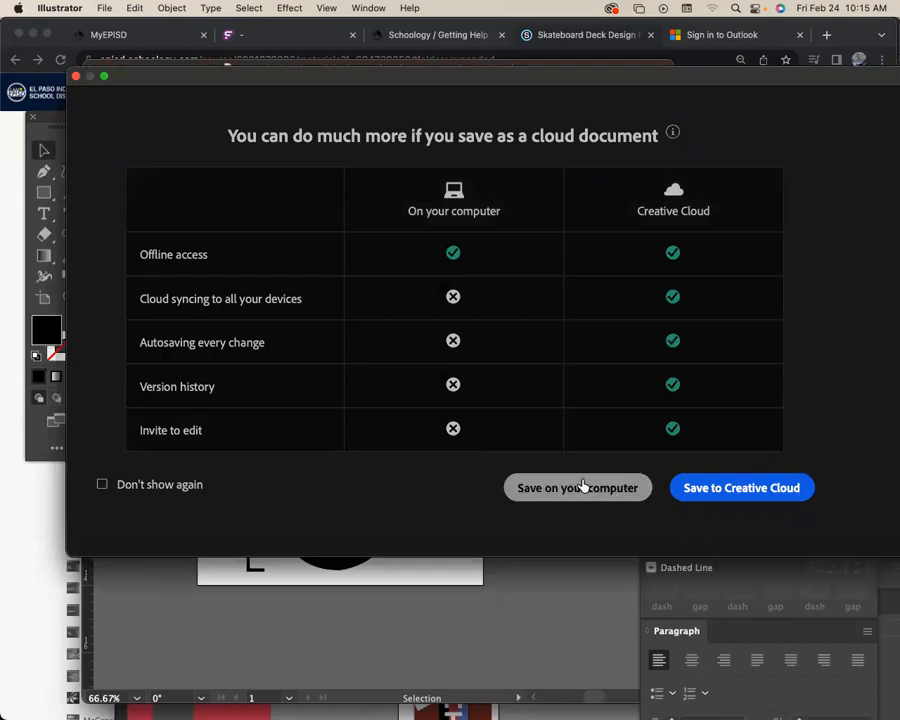
left_click(581, 486)
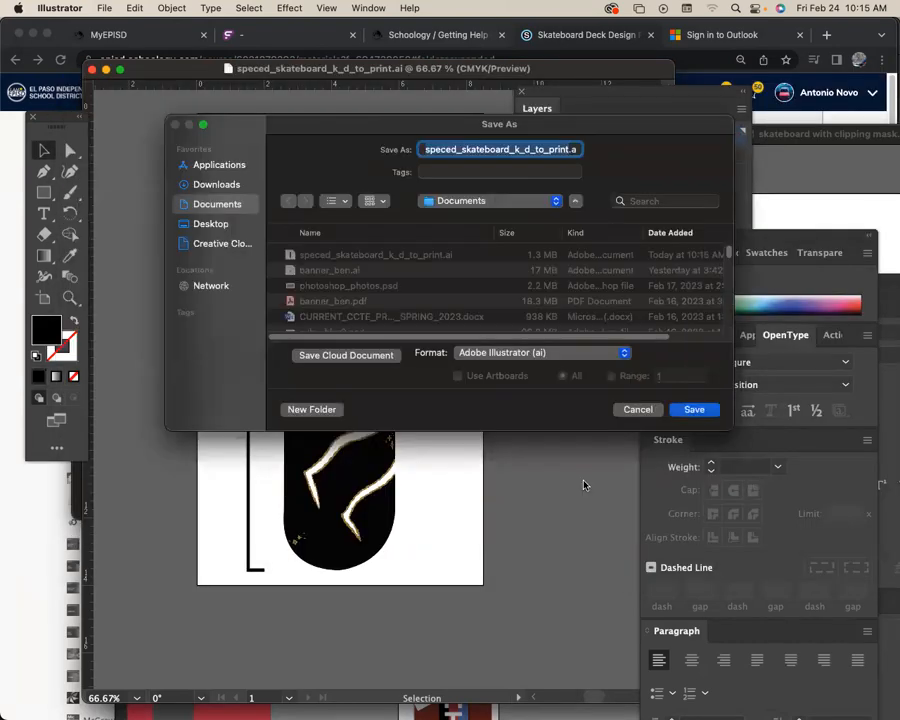
left_click(568, 355)
left_click(559, 410)
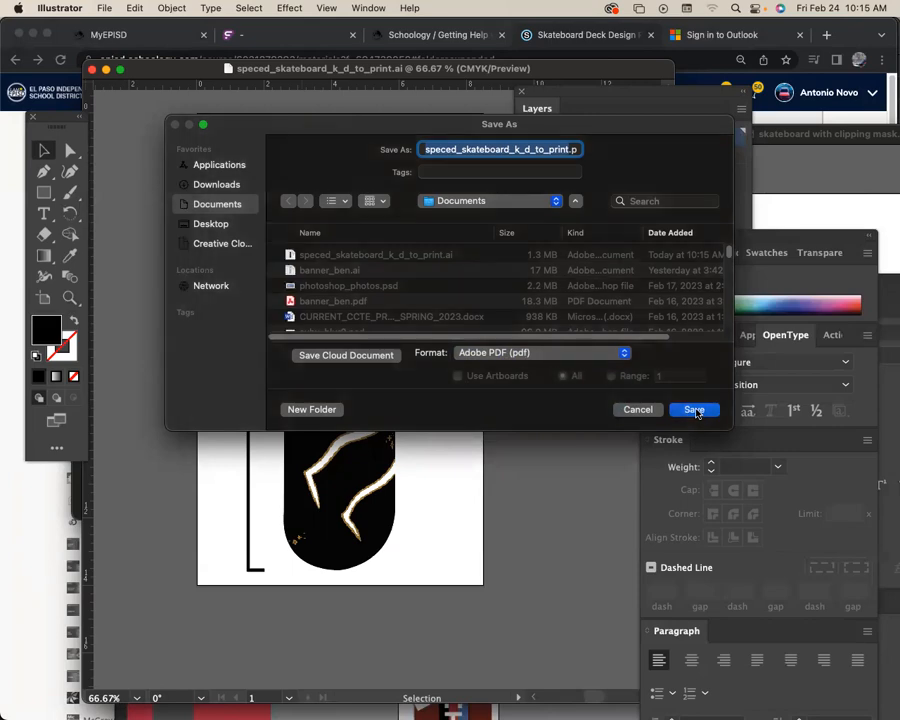
left_click(695, 411)
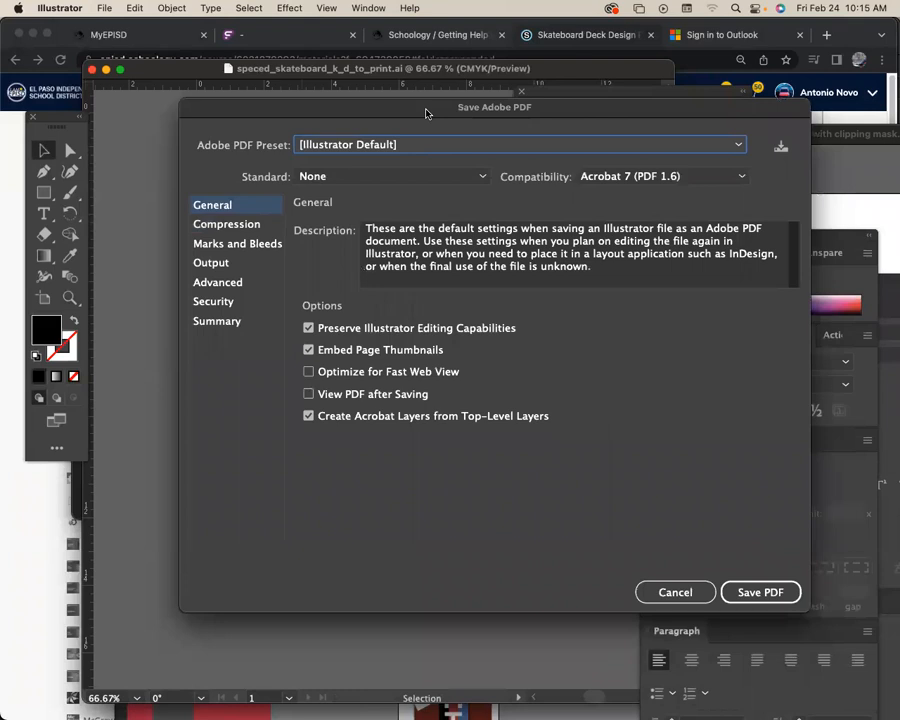
left_click(419, 145)
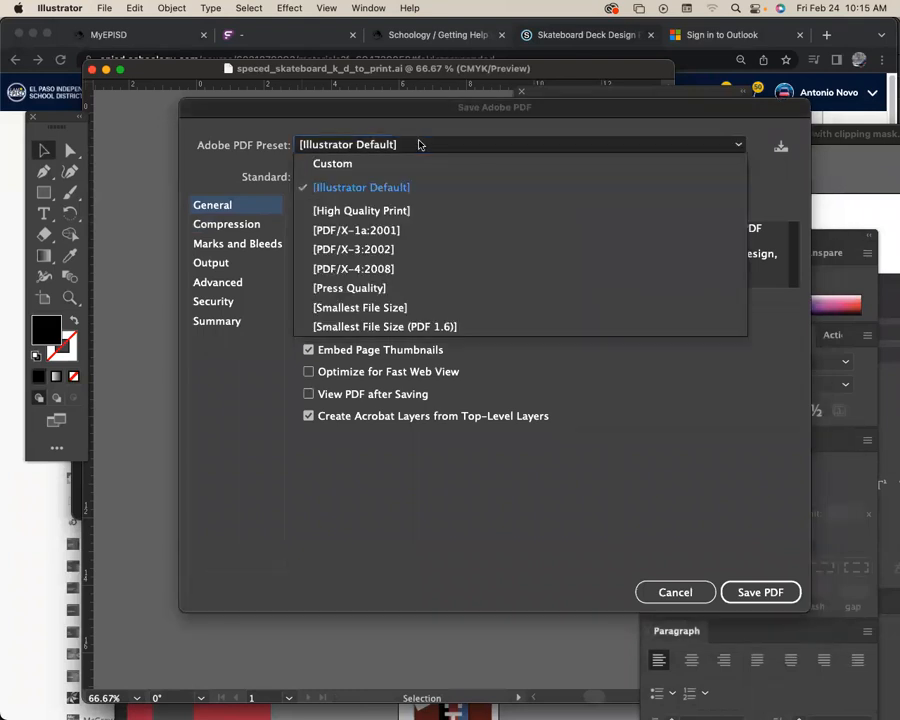
left_click(419, 145)
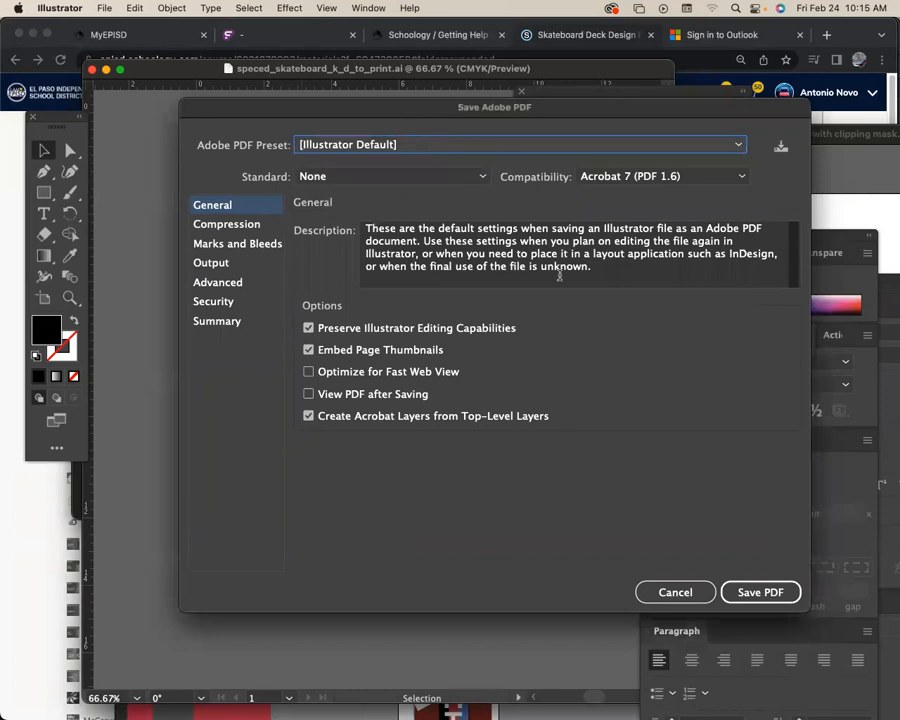
left_click(744, 594)
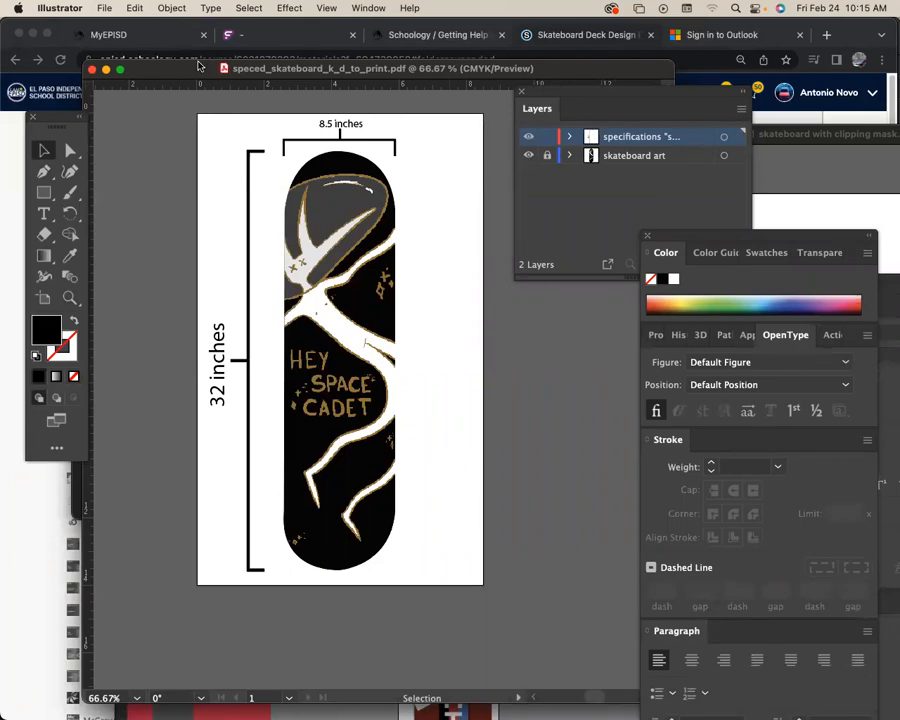
Close the finished PDF document and move the "skateboard with clipping mask.pdf" window down to uncover the browser behind it.
left_click_drag(198, 67, 201, 65)
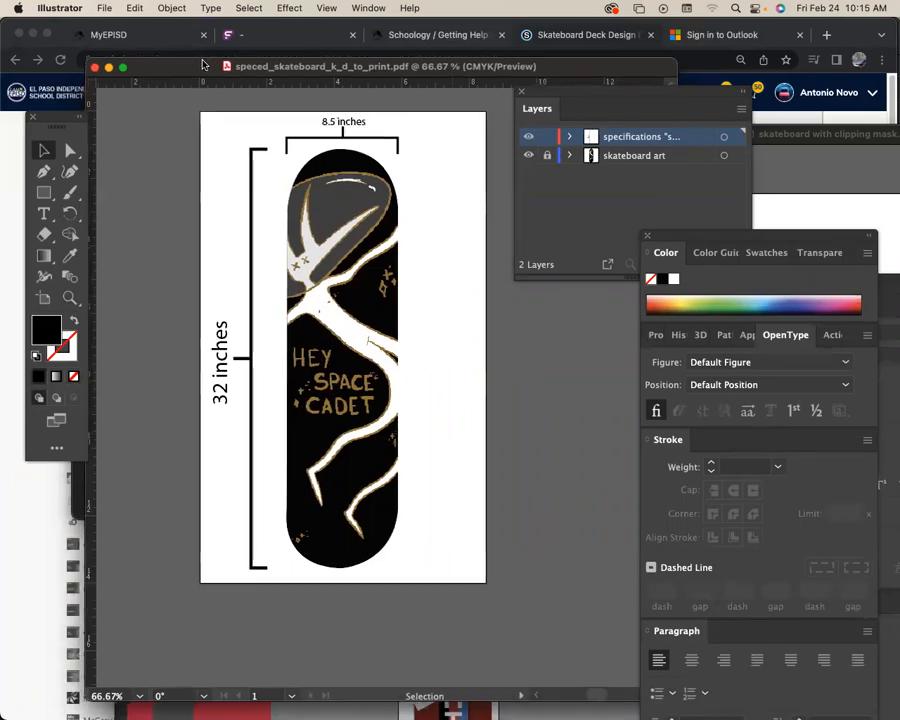
key("a")
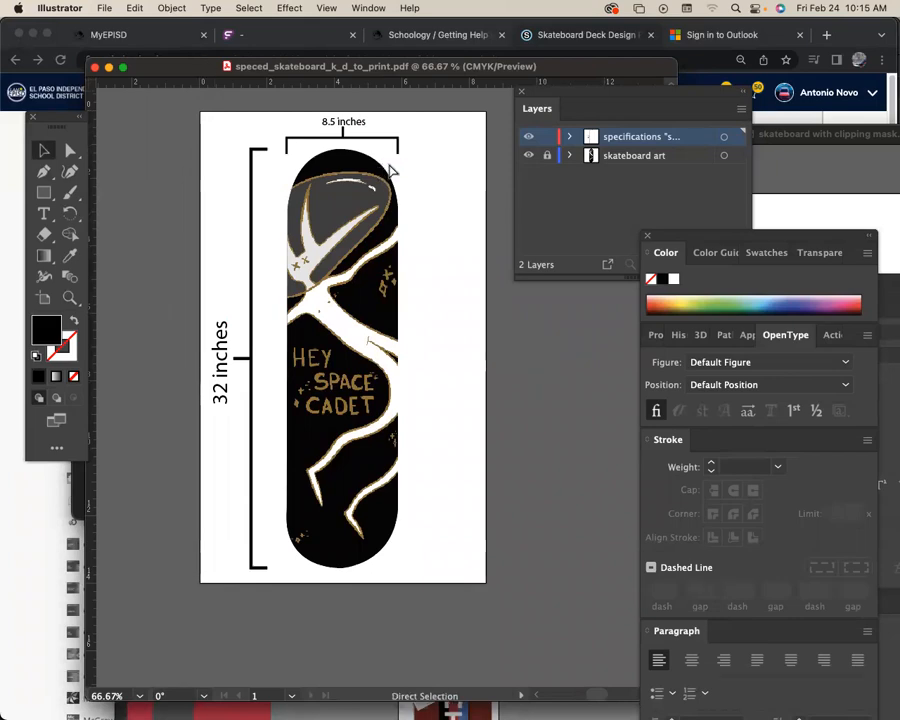
key("super+w")
left_click(478, 279)
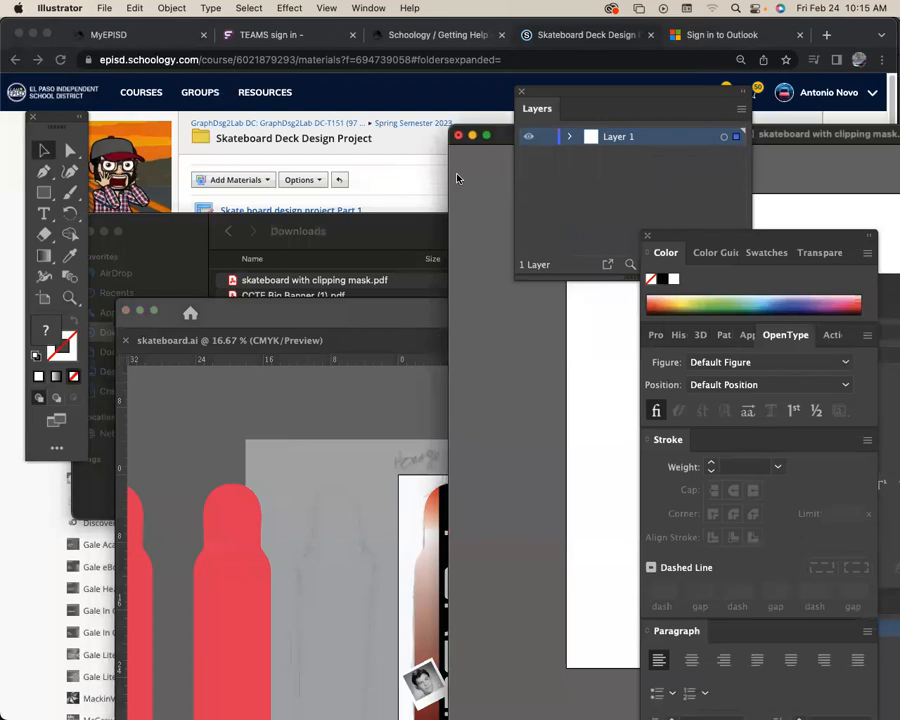
left_click_drag(504, 136, 174, 318)
left_click(377, 174)
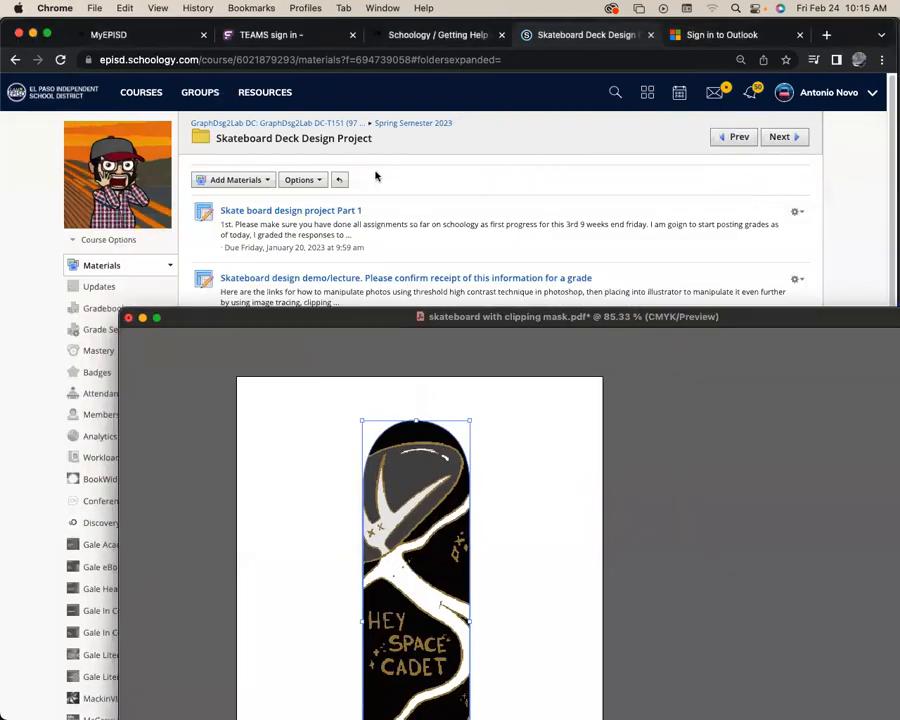
Minimize the Schoology course and Wikipedia windows in Chrome, the coffee_mugs.mov video in QuickTime Player, and the front Finder window.
left_click(33, 34)
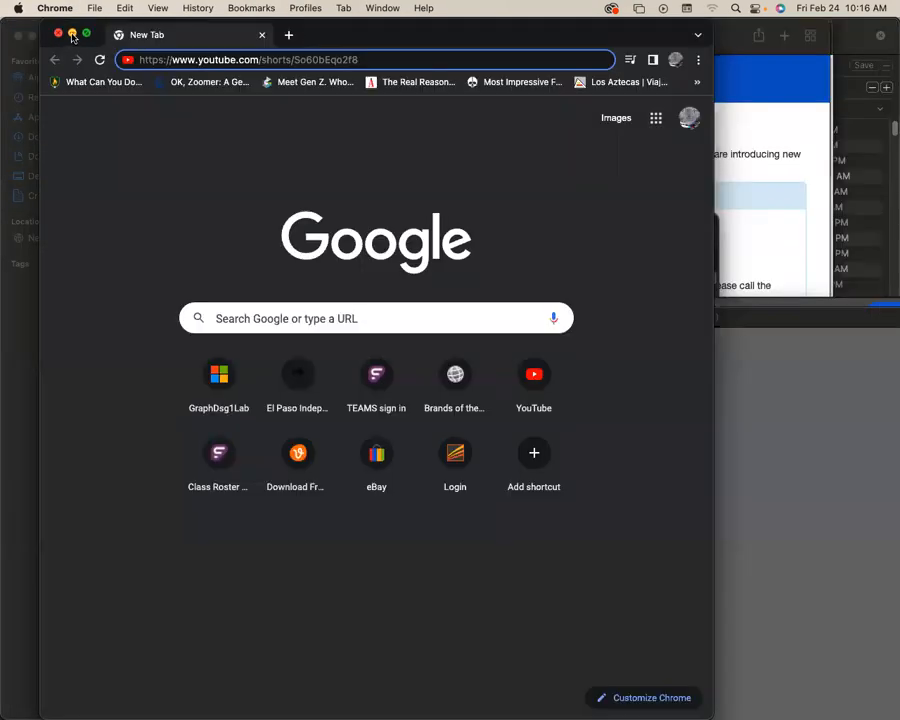
left_click(70, 35)
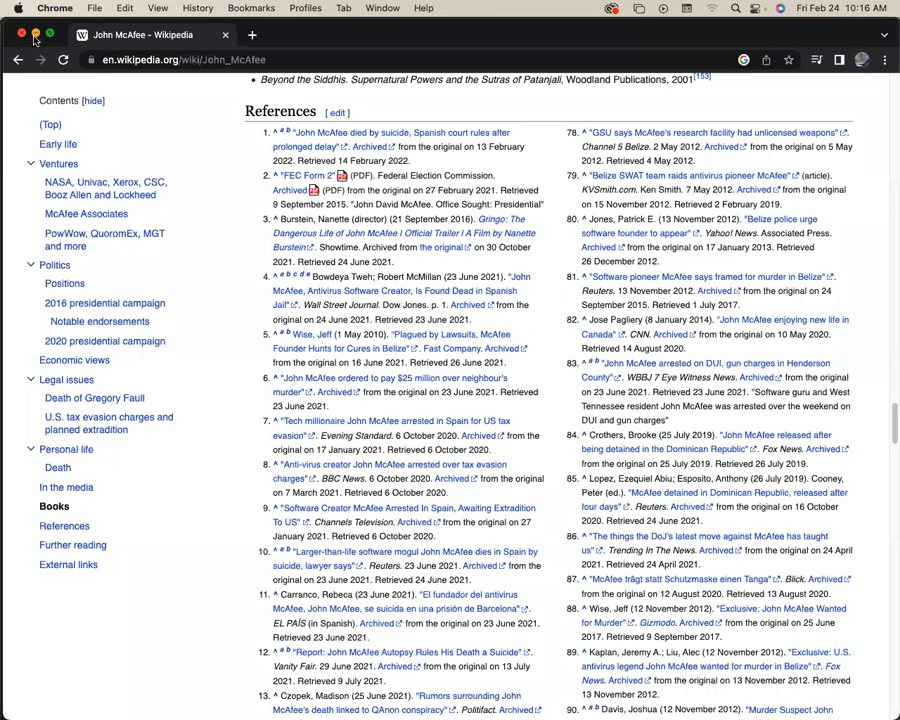
left_click(33, 34)
left_click(55, 36)
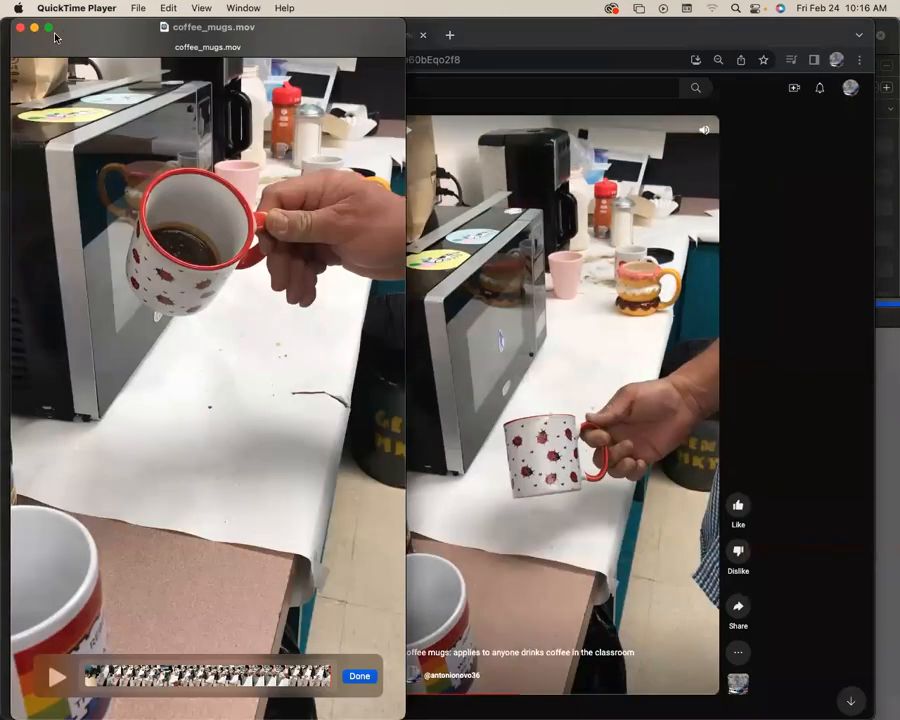
left_click(33, 27)
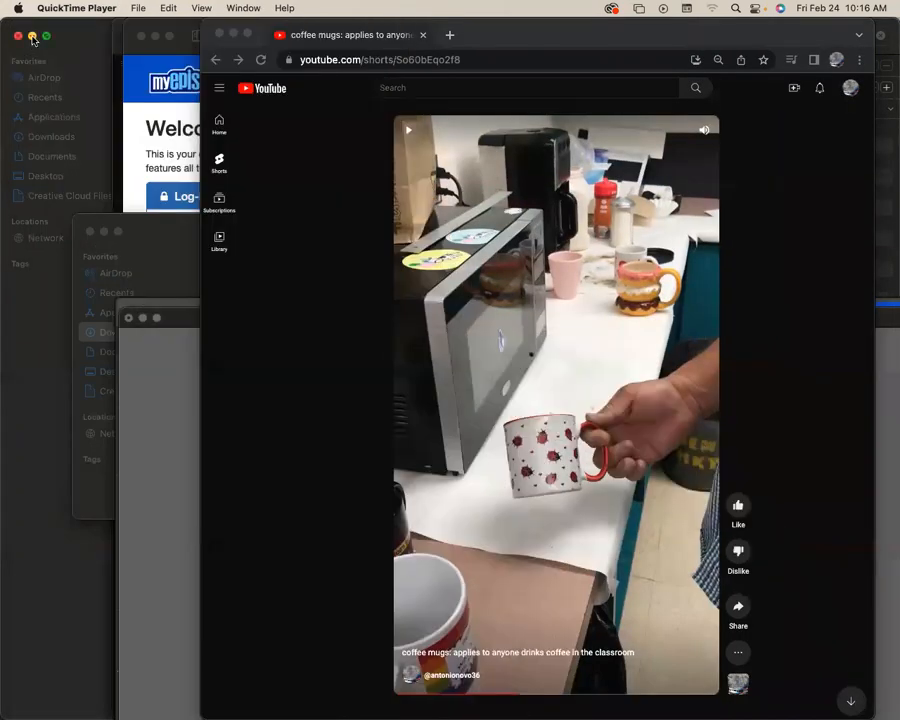
left_click(32, 37)
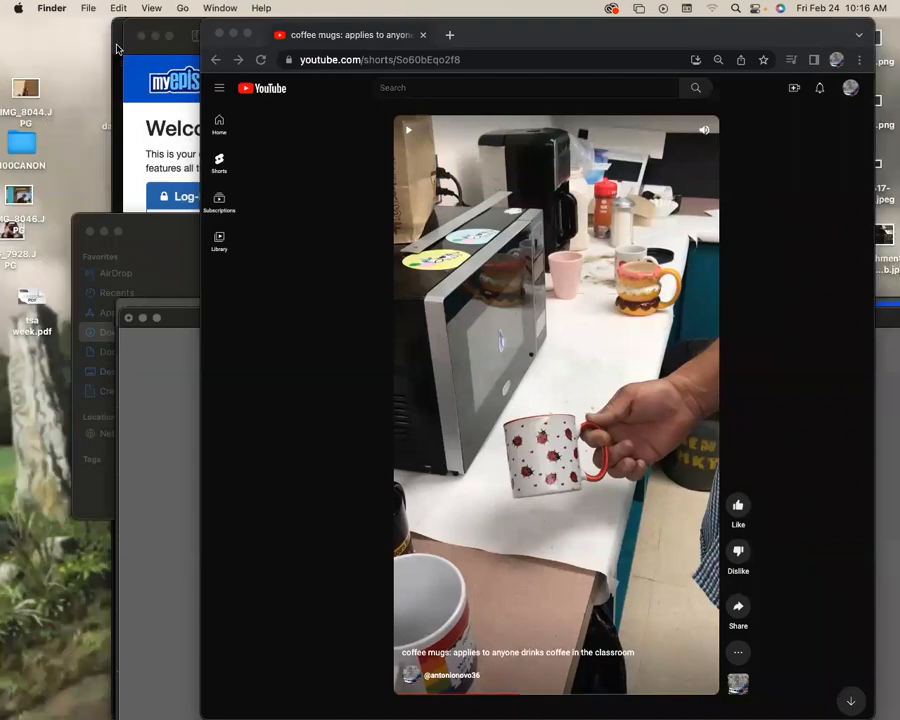
Minimize the front Safari window and bring the Procreate Education page forward, shifting its window slightly.
left_click(155, 37)
left_click(143, 37)
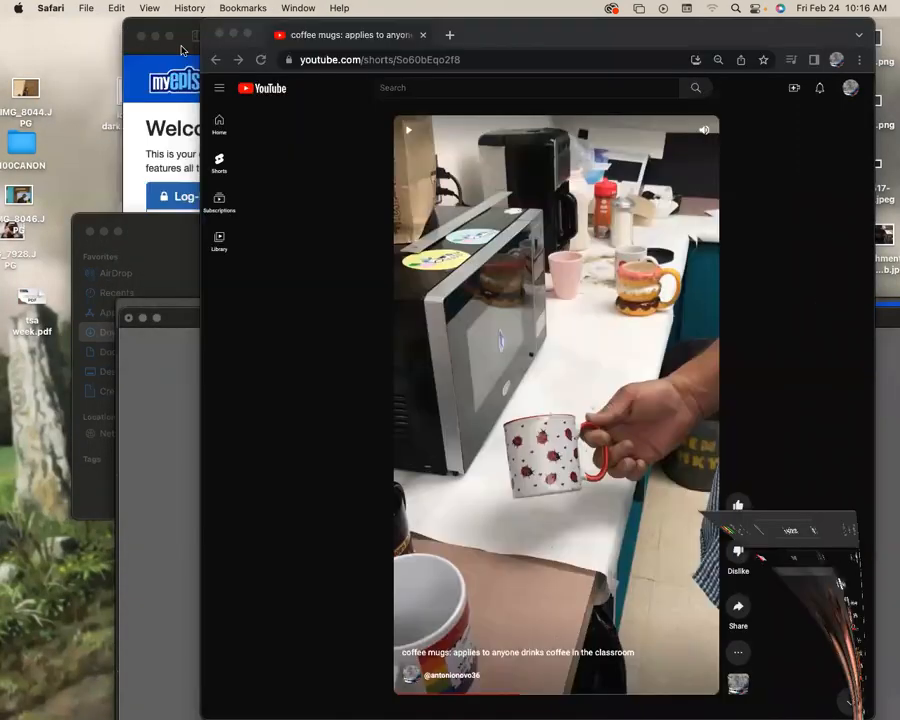
left_click(156, 37)
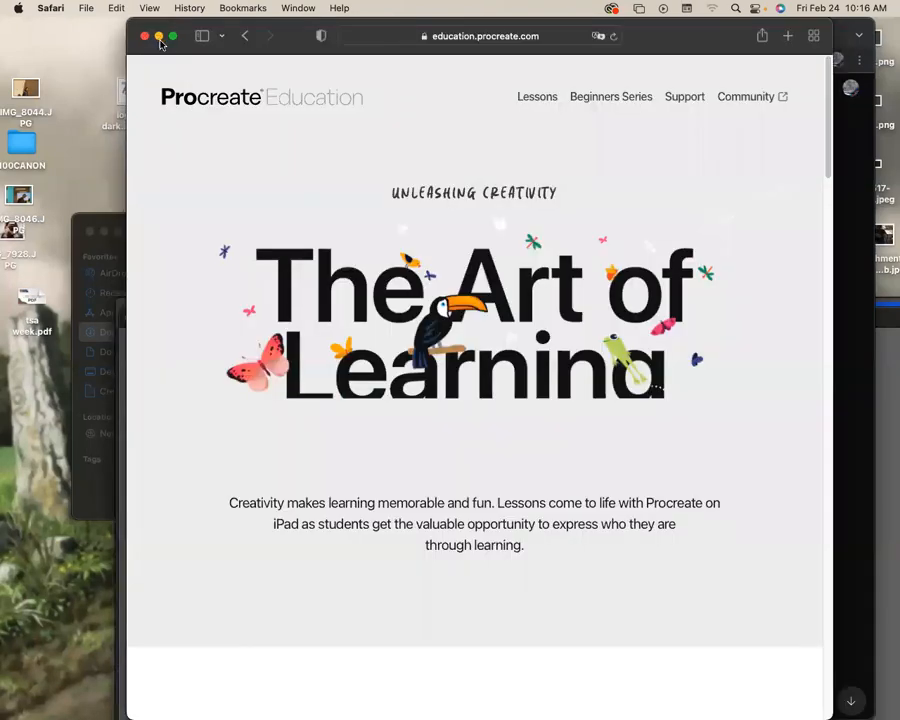
left_click_drag(148, 24, 138, 25)
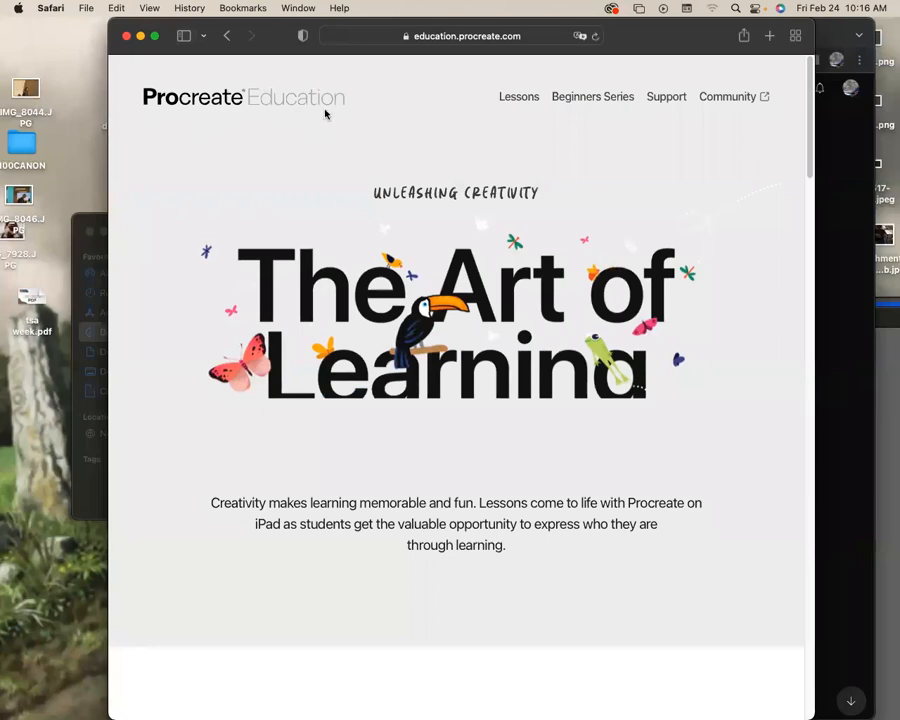
Minimize the Procreate Education window, search the Mac for ".pdf" in a new Finder window, and select "skateboard with clipping mask.pdf".
left_click(140, 36)
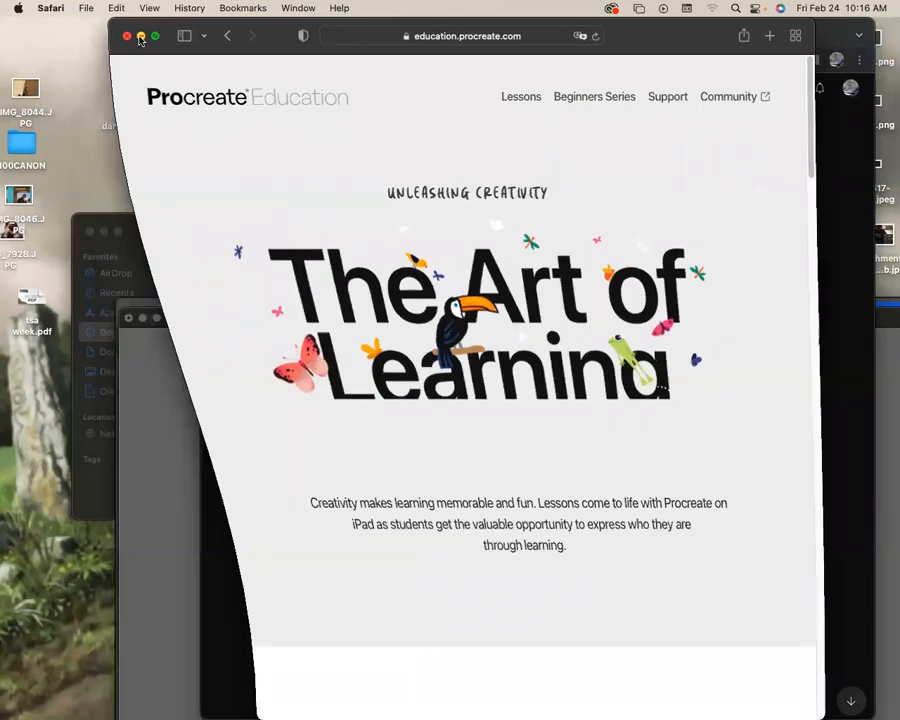
left_click(118, 45)
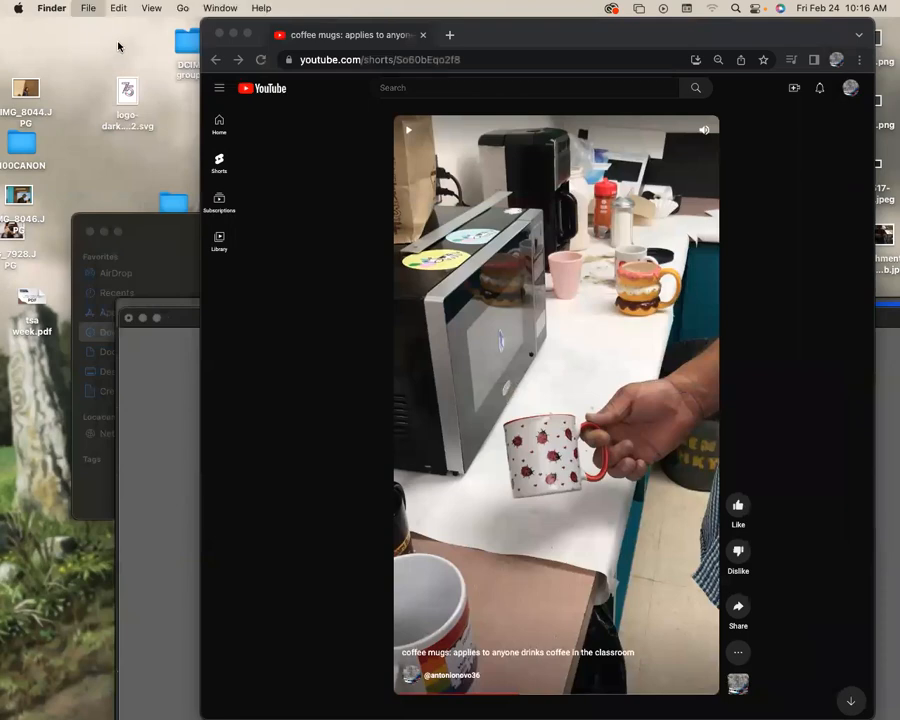
key("super+n")
left_click(752, 135)
type(".pdf")
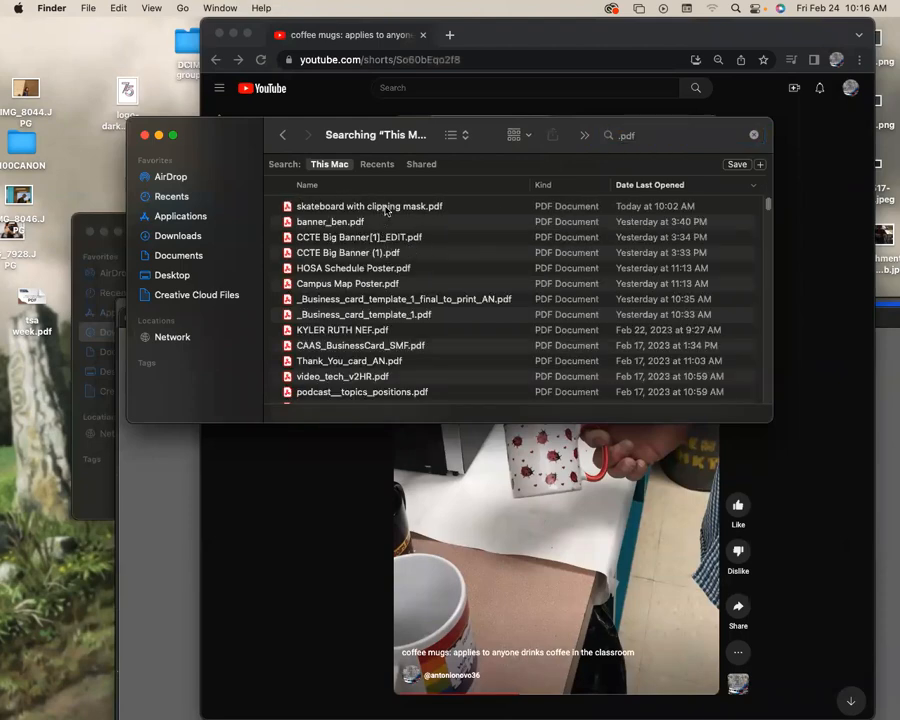
left_click(386, 207)
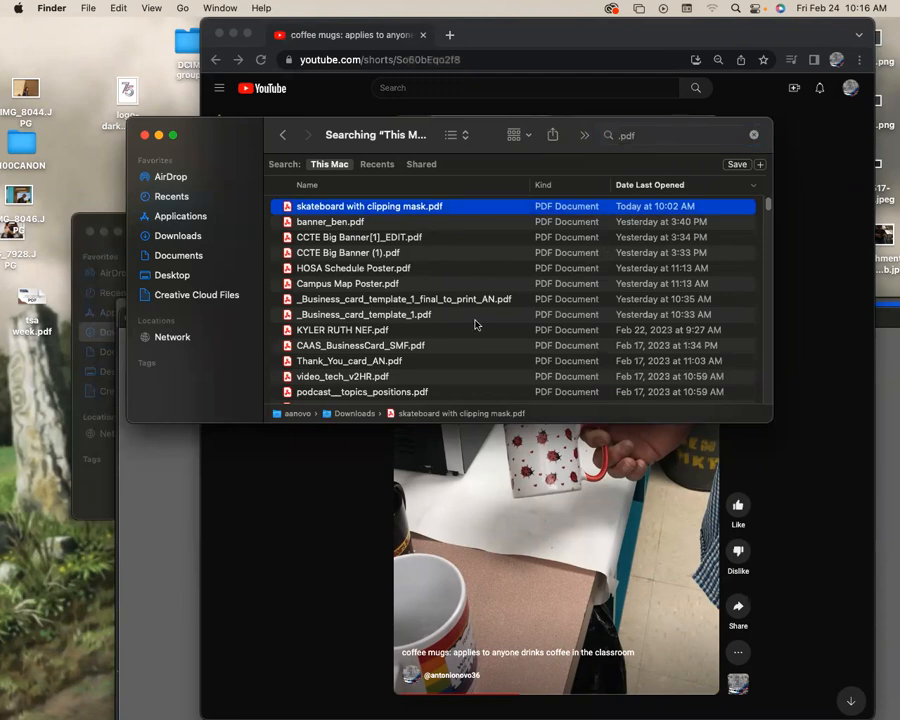
Change the Finder search of the Mac to "print.pdf".
left_click(669, 136)
type("[rint")
key("BackSpace")
key("BackSpace")
key("BackSpace")
key("BackSpace")
key("BackSpace")
type("print.pdf")
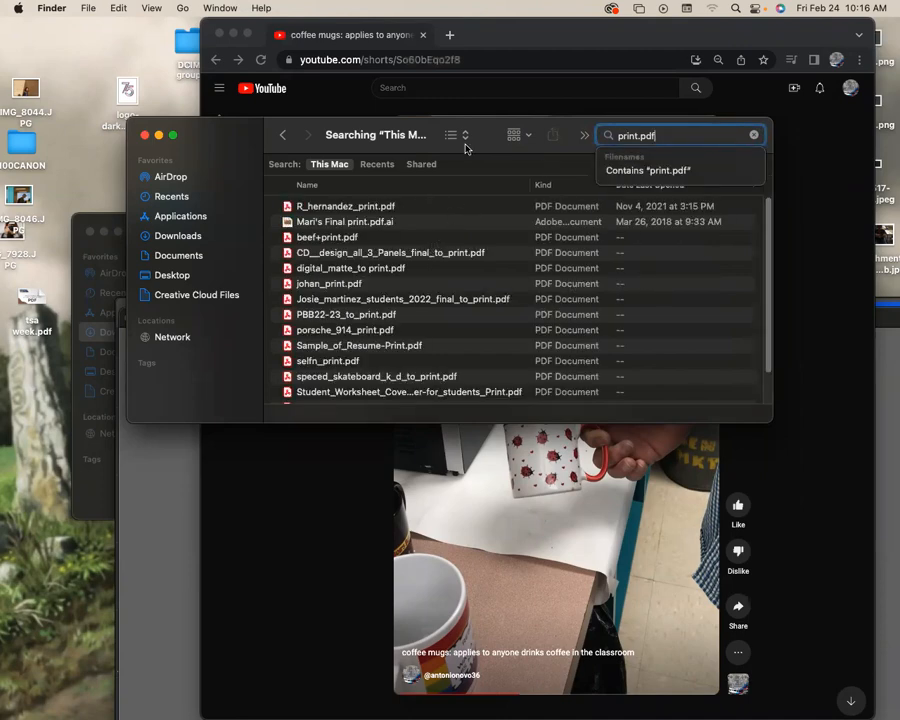
Check the search scope Recents, return to This Mac, and toggle the sorting by Date Last Opened in both directions.
left_click(379, 165)
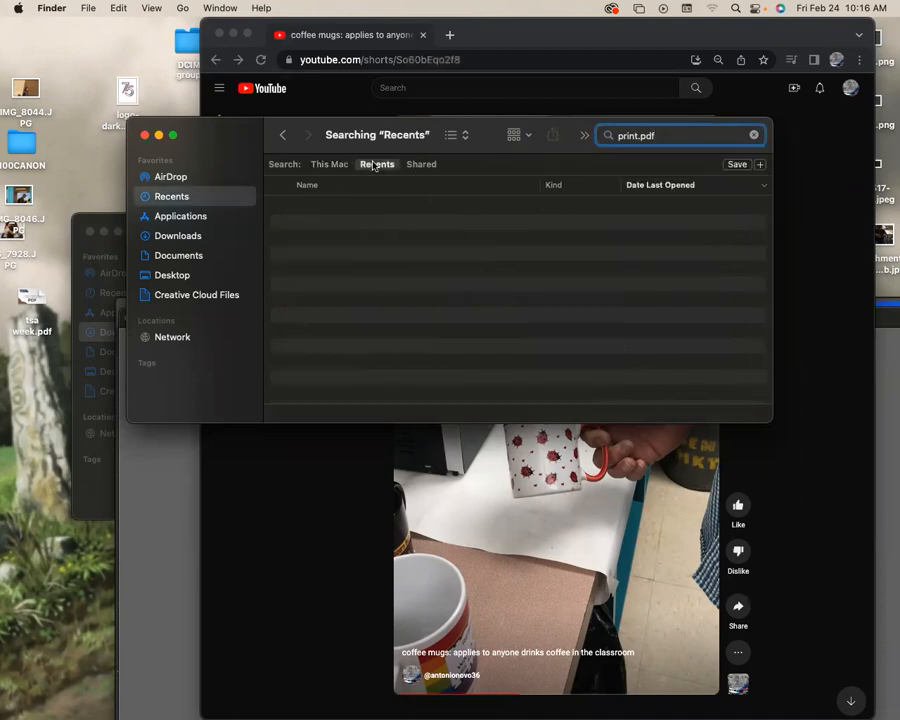
left_click_drag(234, 138, 248, 178)
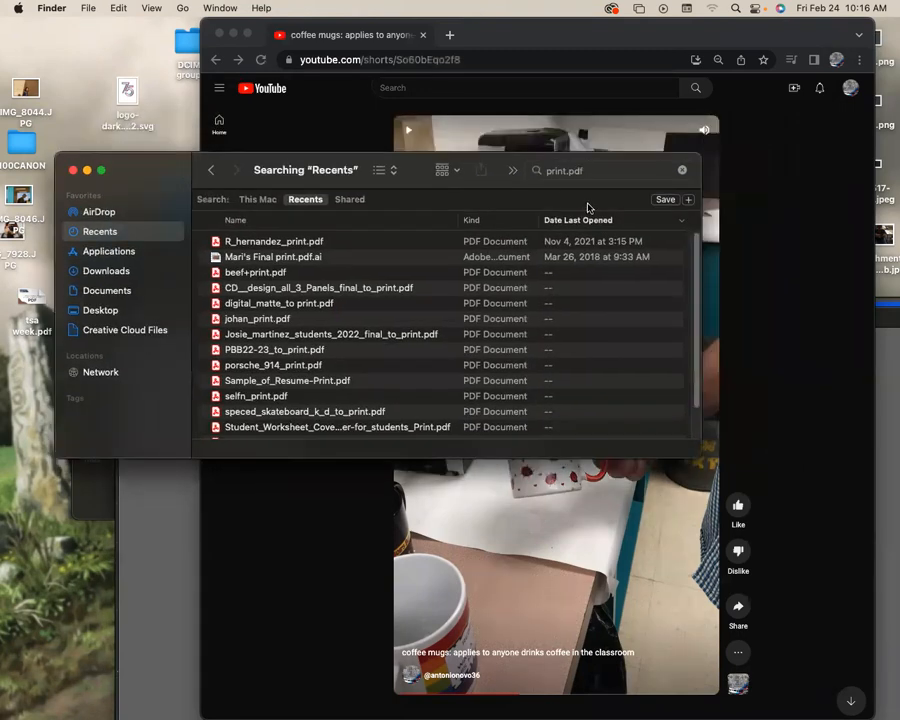
left_click(261, 199)
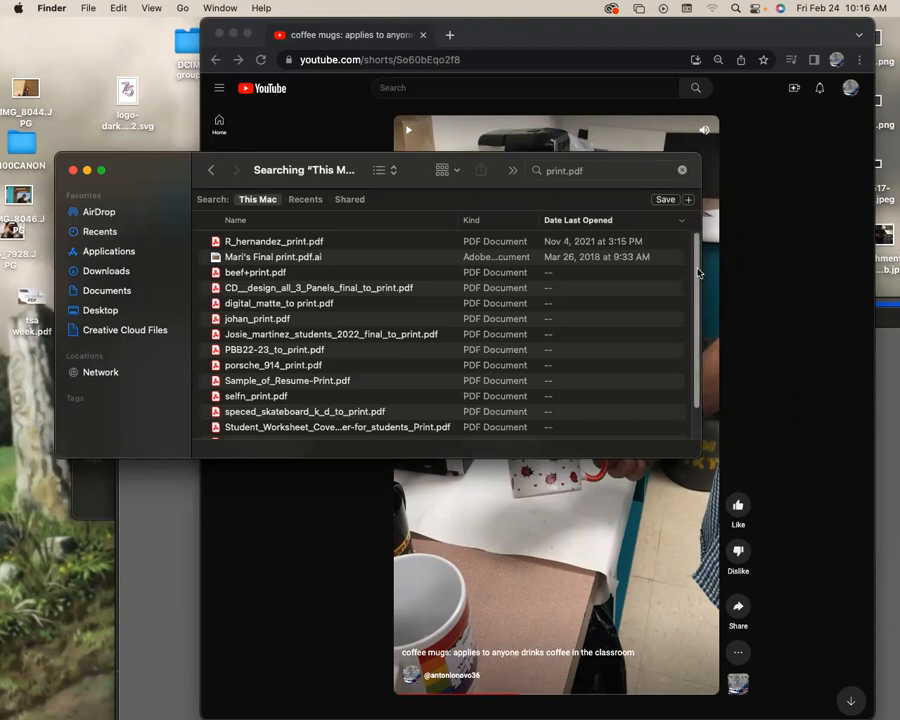
left_click(593, 221)
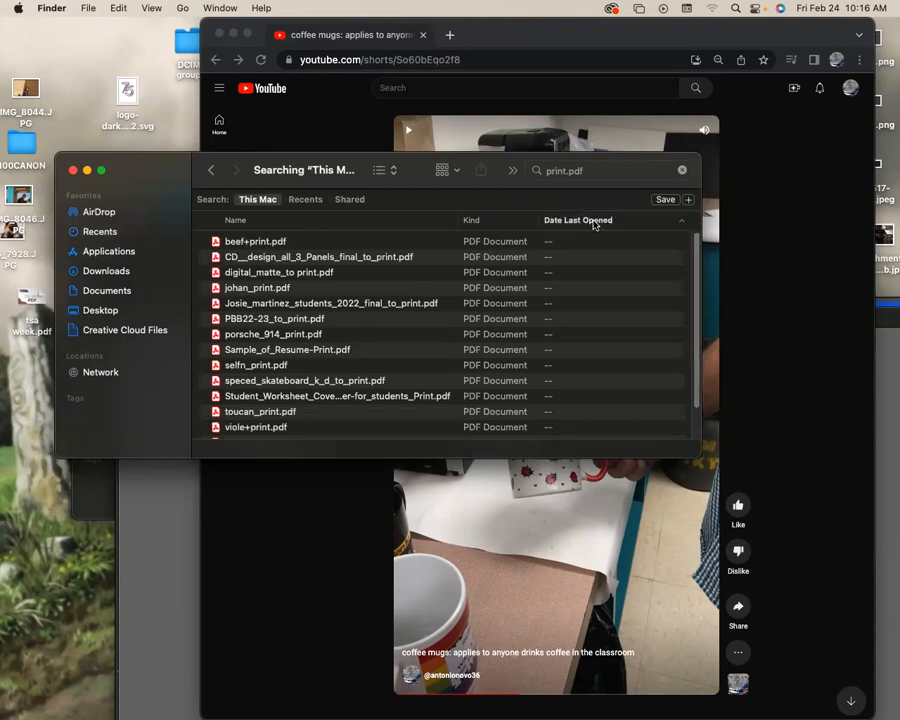
left_click(593, 221)
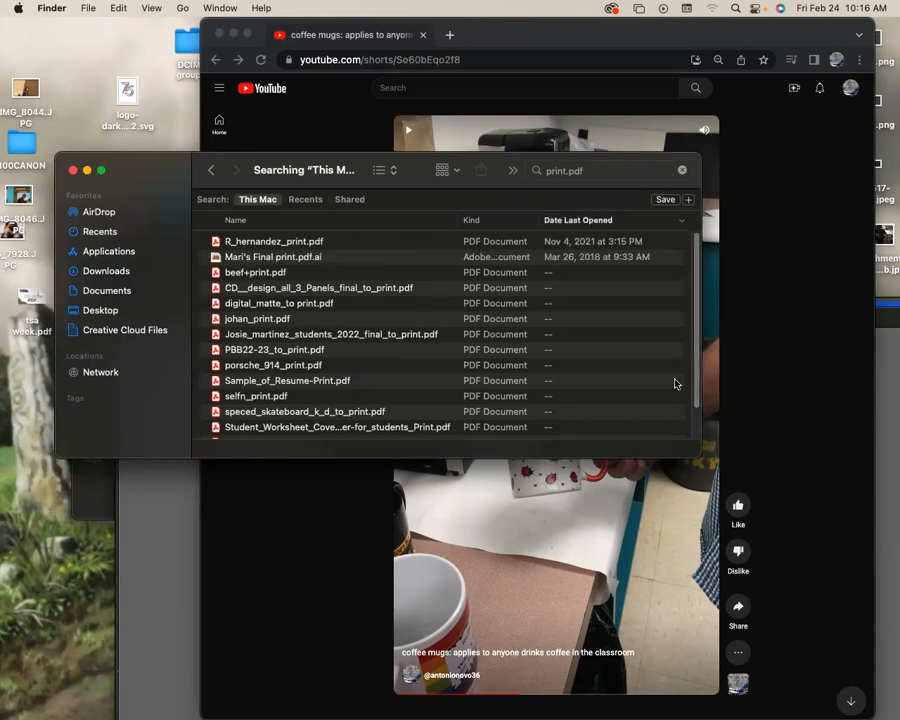
Switch to Illustrator, move the "skateboard with clipping mask.pdf" window up, and close that document.
left_click(133, 629)
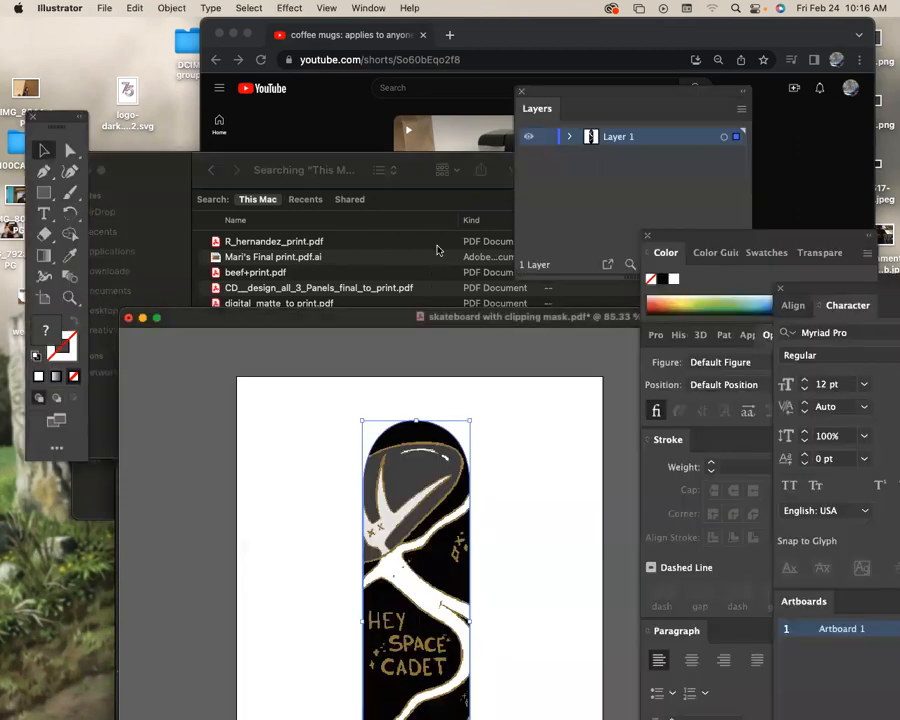
left_click(436, 251)
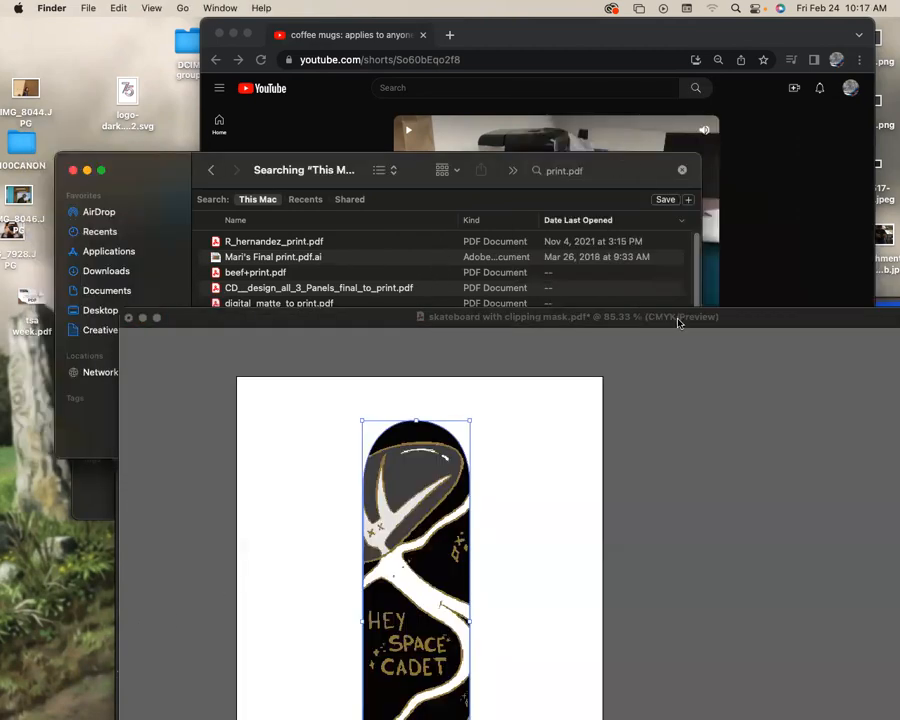
left_click_drag(755, 319, 630, 25)
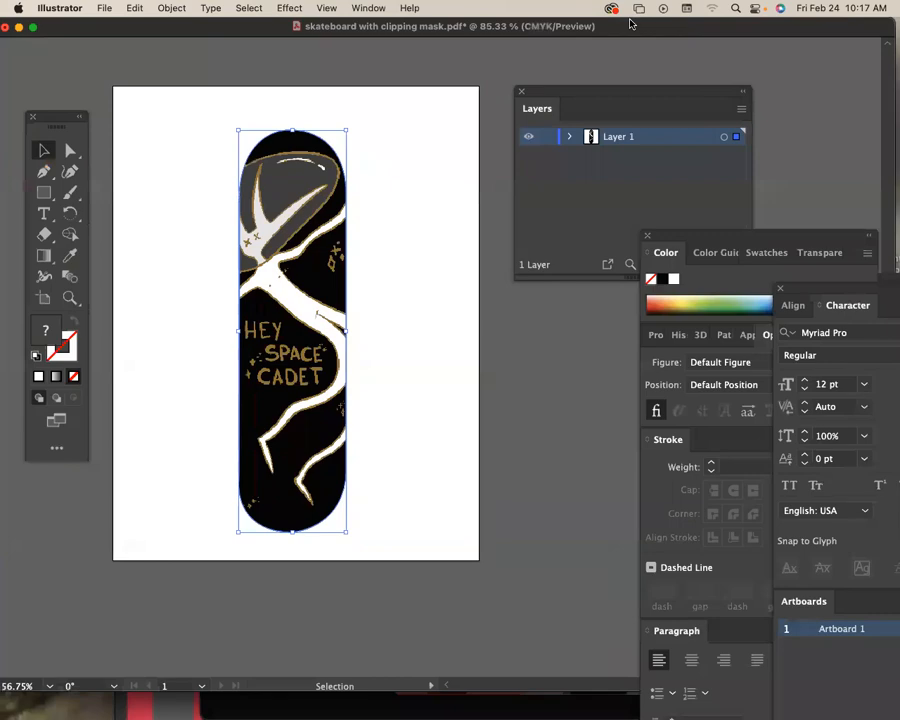
key("super+w")
left_click(571, 688)
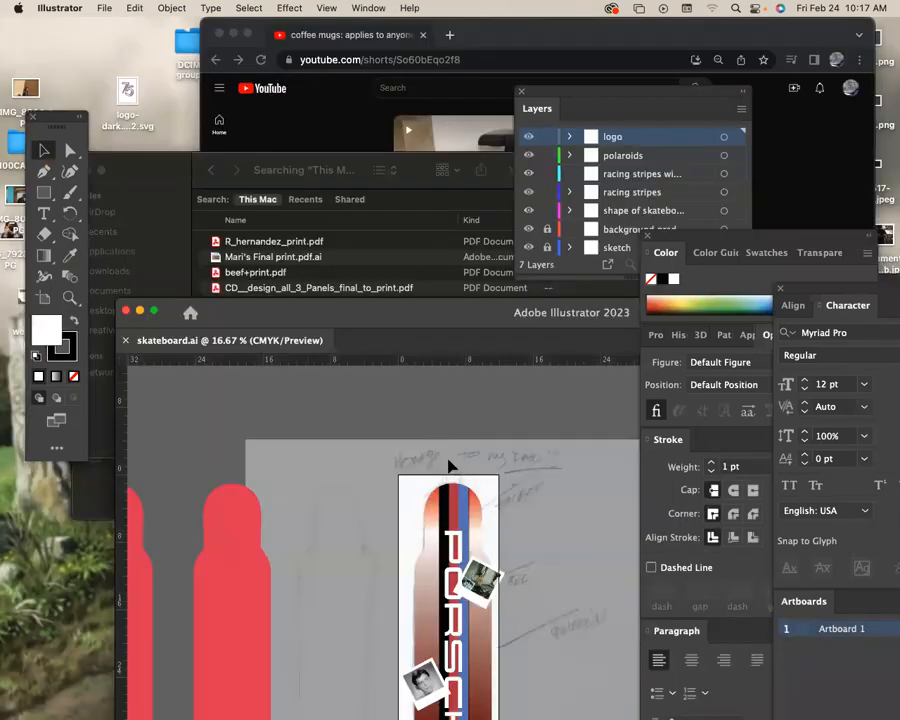
Look through Illustrator's recently opened files for the saved speced_skateboard files, and move the skateboard.ai window down out of the way.
left_click_drag(476, 323, 362, 26)
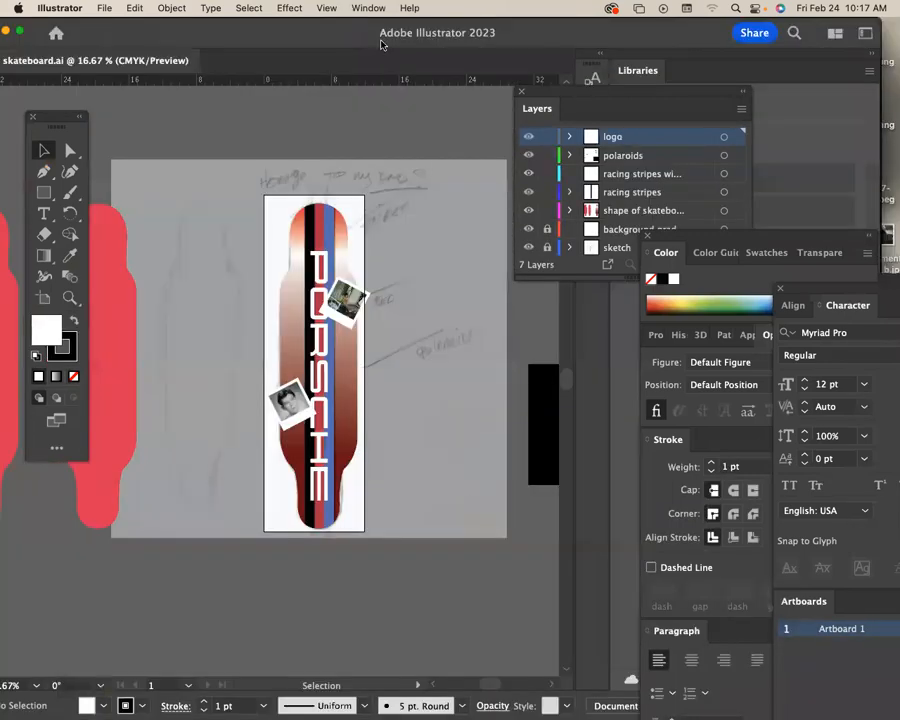
left_click(104, 8)
mouse_move(184, 78)
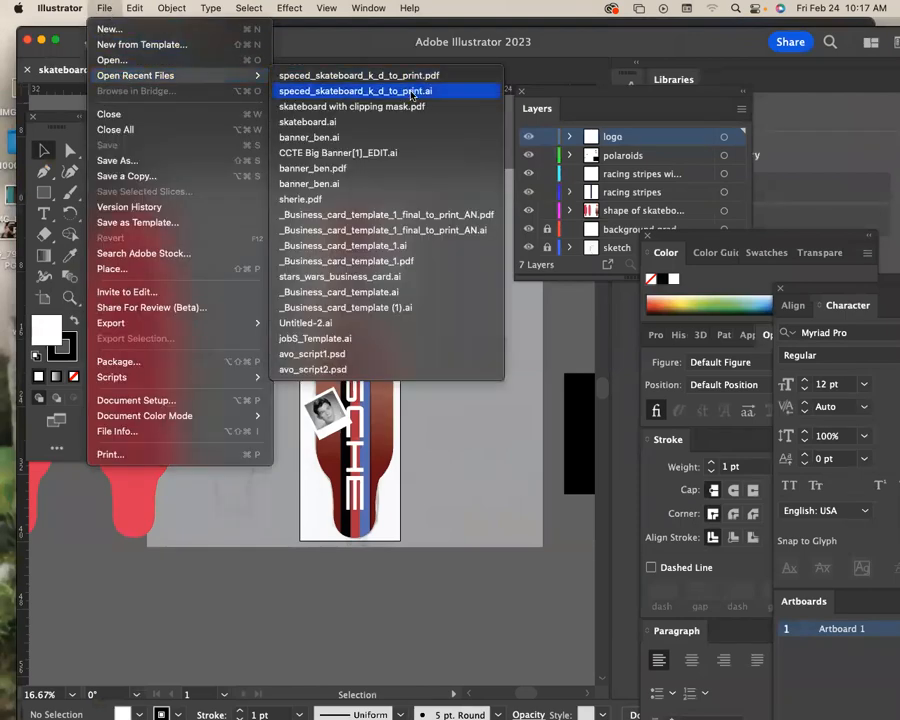
left_click_drag(358, 44, 380, 320)
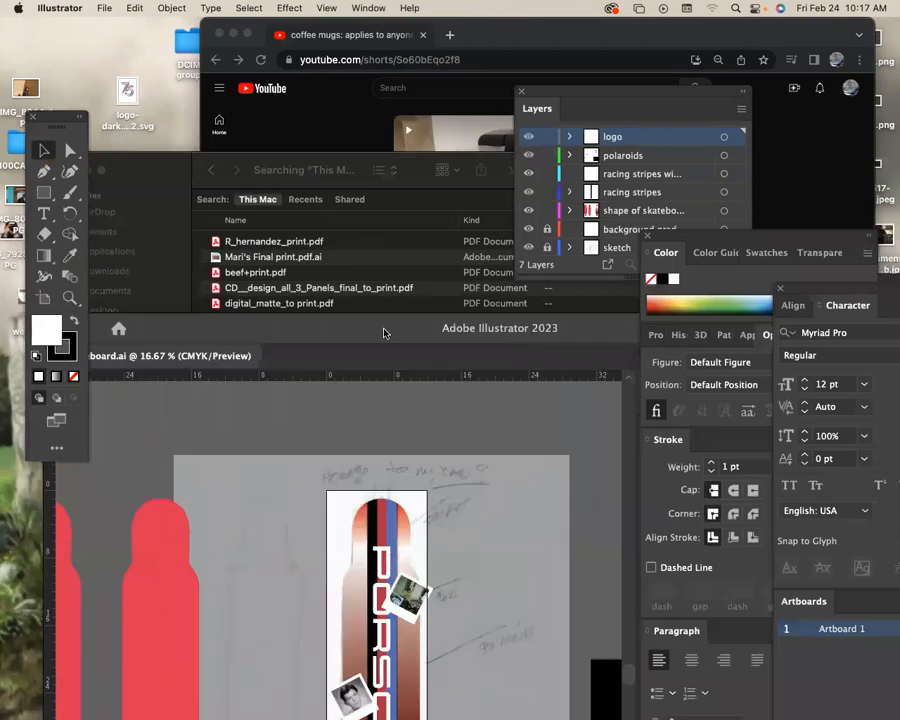
Move the YouTube window in Chrome aside and bring the Finder search window to the front.
left_click(412, 84)
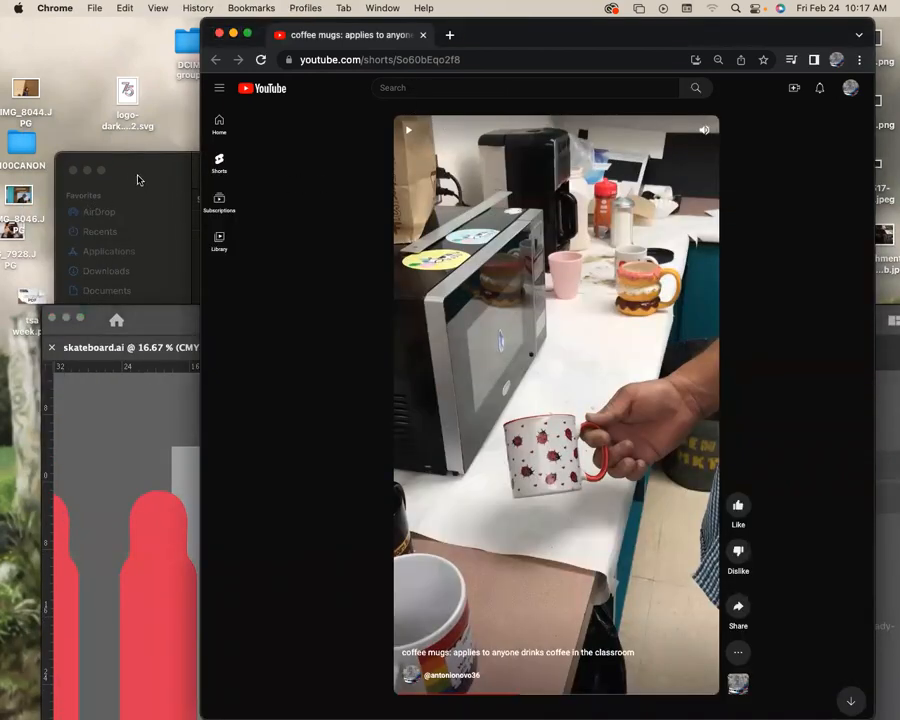
left_click_drag(486, 44, 816, 44)
left_click(410, 167)
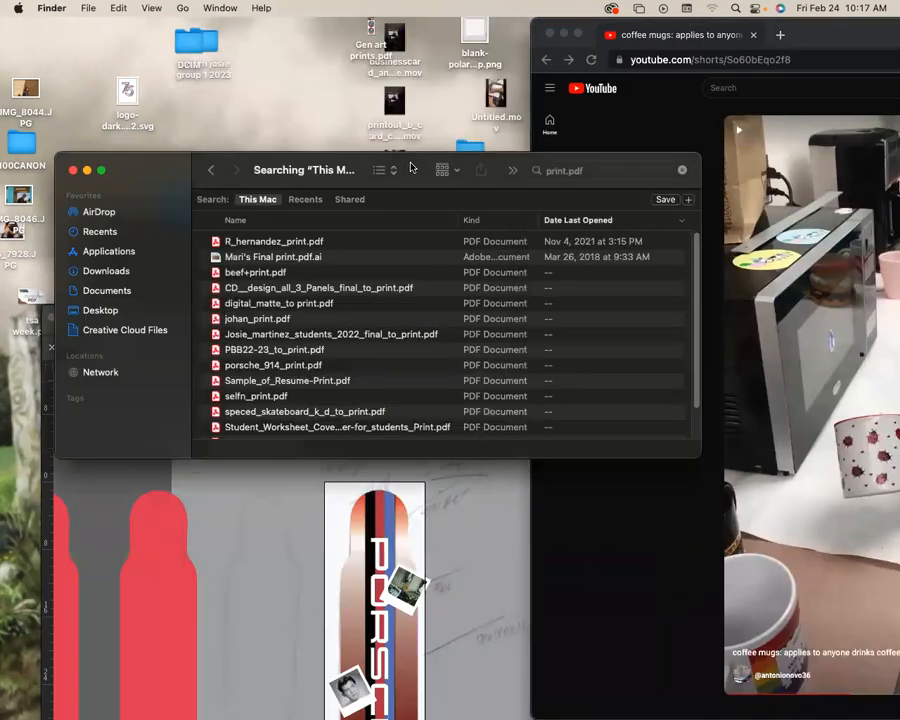
Replace the Finder search term with "skateboard".
left_click(617, 173)
key("super+a")
type("s")
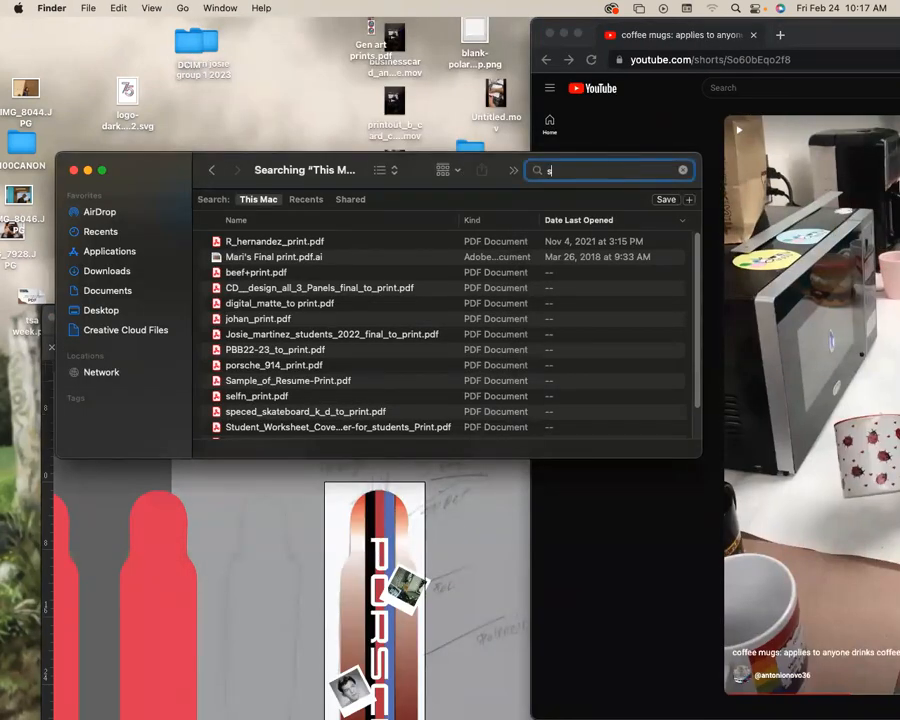
type("aktebow")
key("BackSpace")
key("BackSpace")
key("BackSpace")
key("BackSpace")
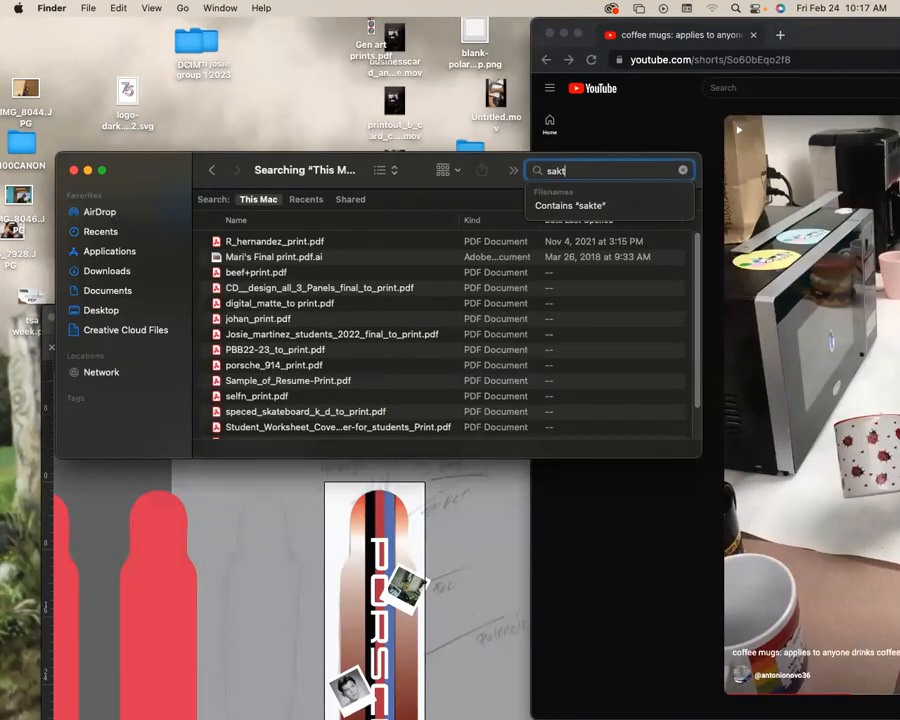
key("BackSpace")
key("BackSpace")
key("BackSpace")
type("kateb")
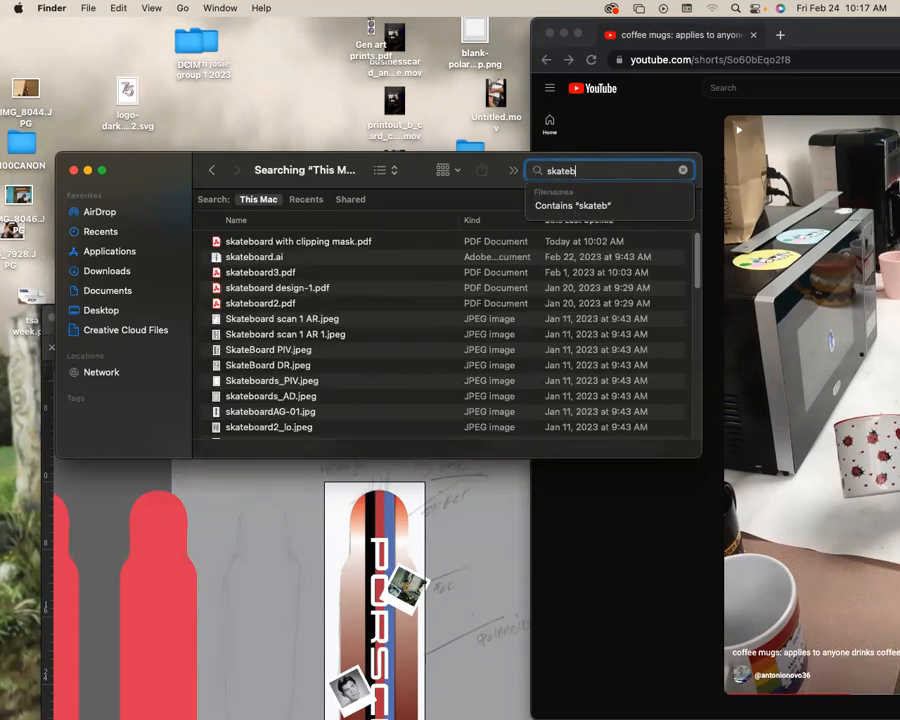
type("oadd")
Narrow the file name search to "speced skateboard" and select speced_skateboard_k_d_to_print.pdf.
left_click(546, 172)
type("speced")
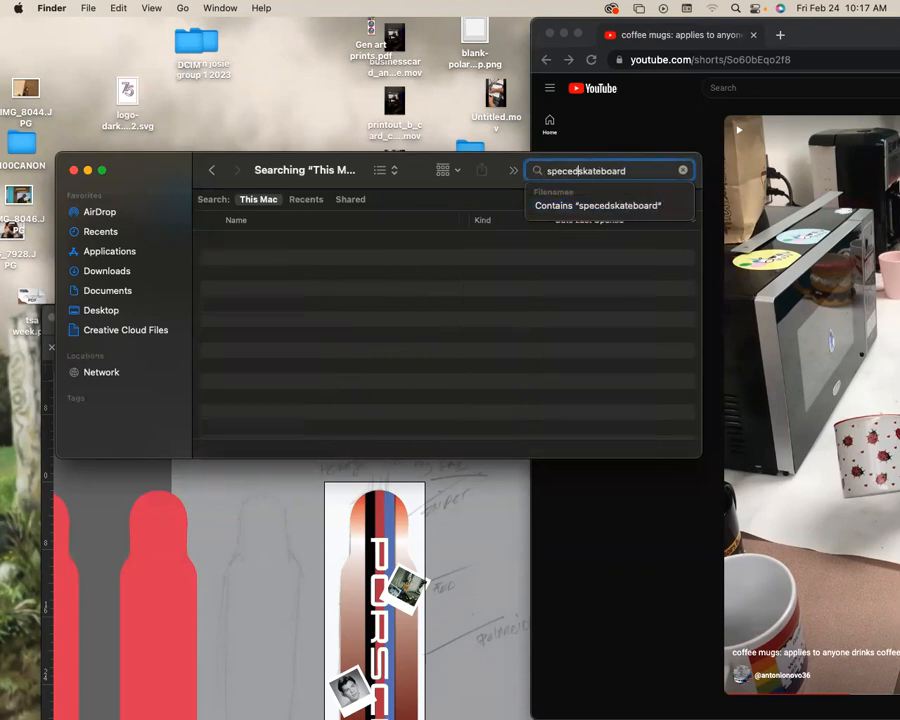
key("Down")
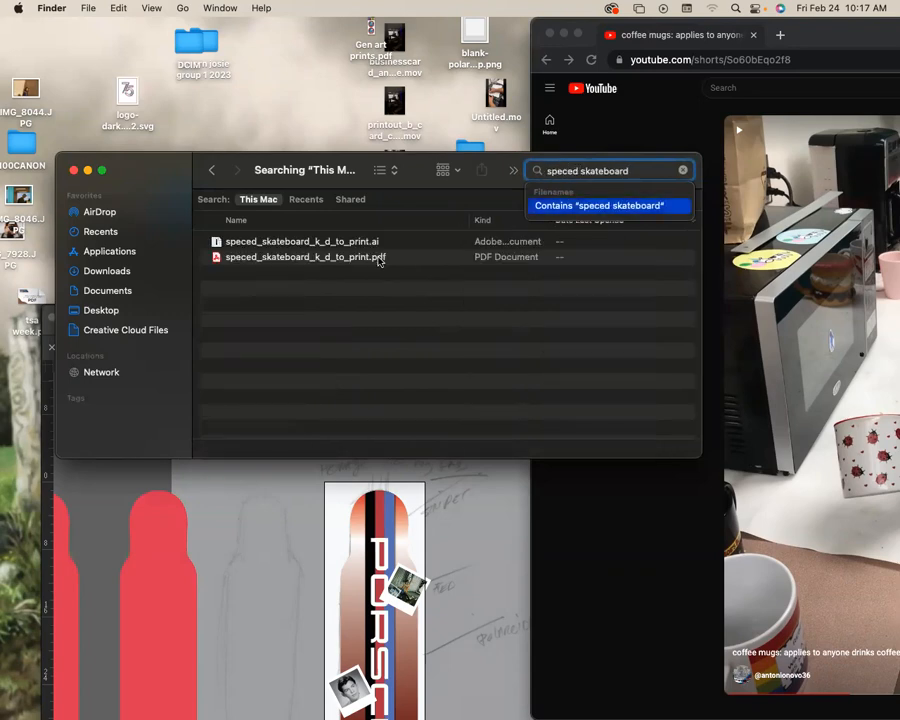
key("Return")
left_click(383, 259)
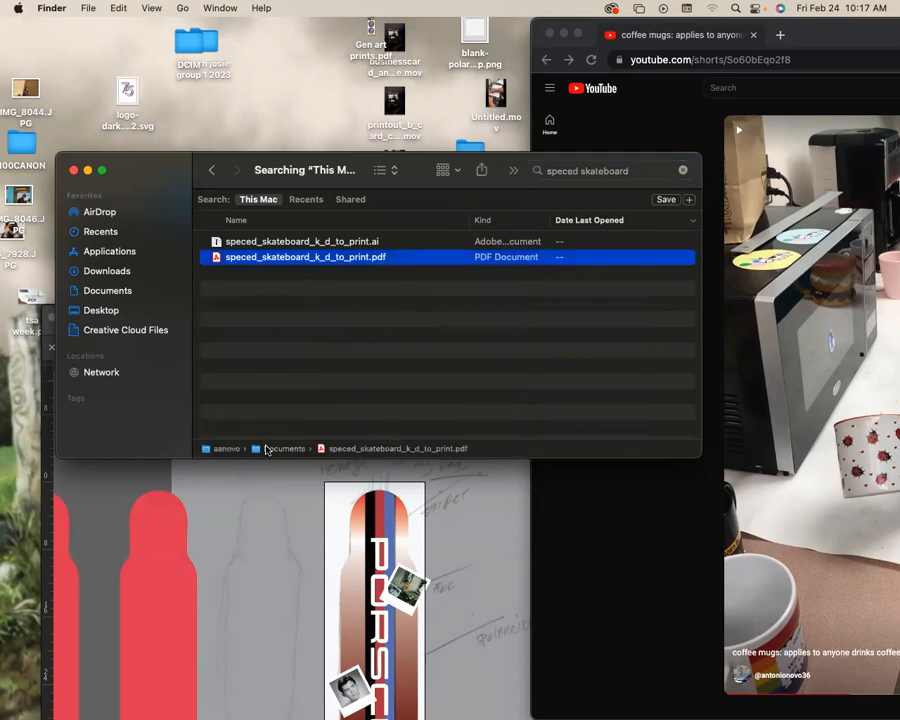
Open the Documents folder that contains the selected PDF and go to the start of its file list.
double_click(269, 449)
scroll(395, 330, "up", 1)
left_click(384, 220)
Open AirDrop in a new Finder window beside Documents and send speced_skateboard_k_d_to_print.pdf to the JUDGE P...PHY 2019 device.
key("super+n")
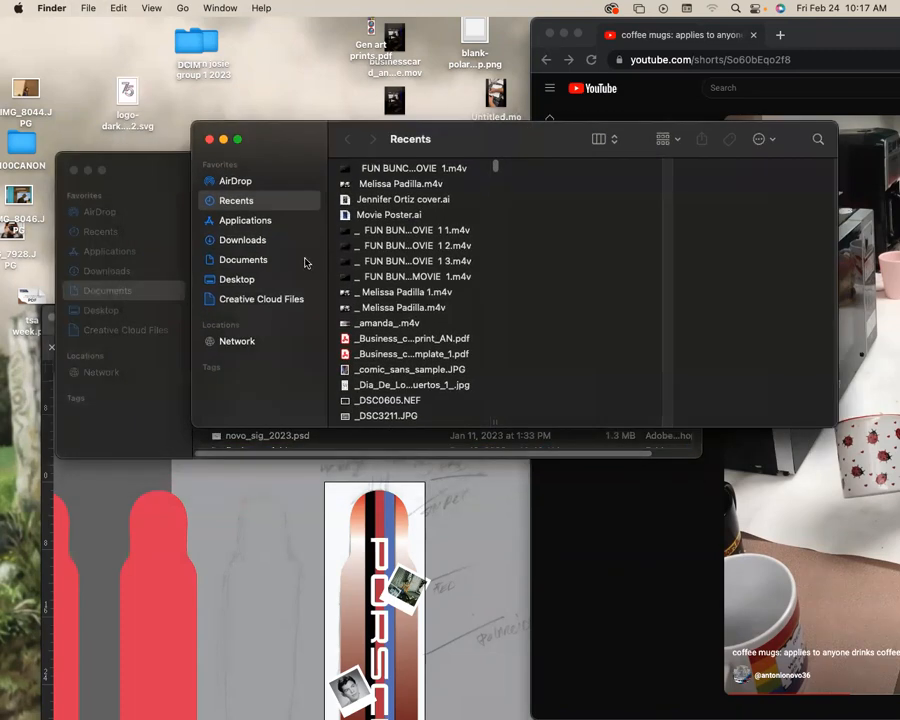
left_click(240, 181)
left_click_drag(534, 145, 580, 120)
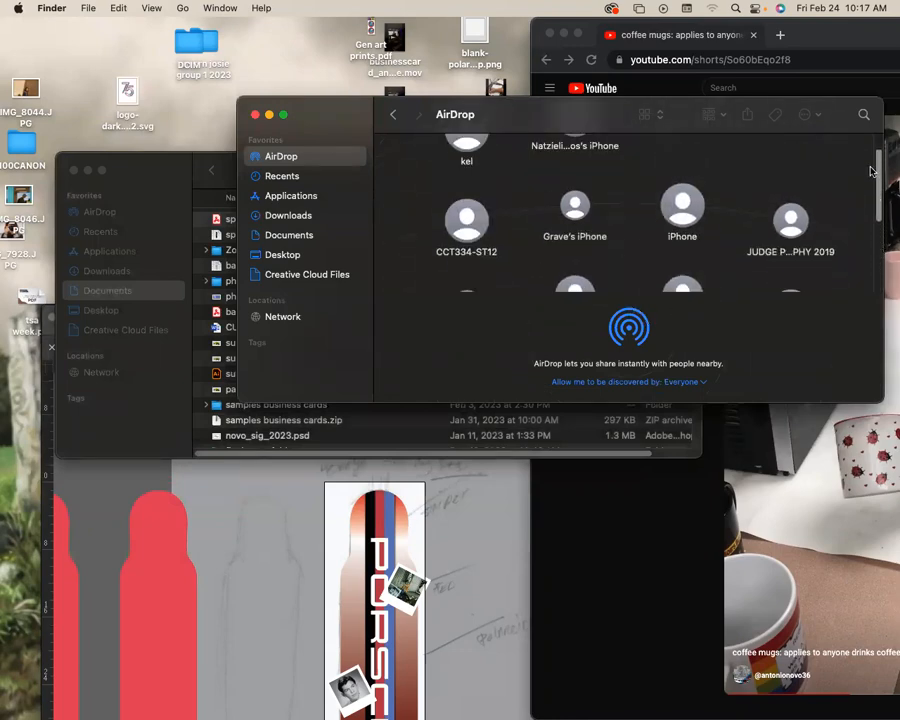
scroll(870, 160, "down", 2)
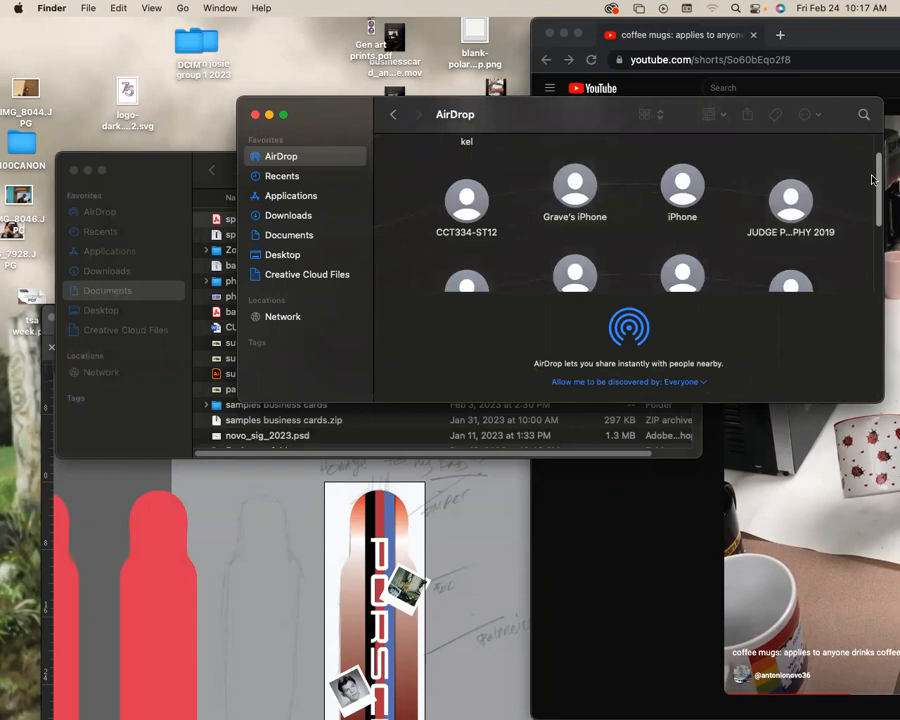
left_click_drag(157, 171, 98, 338)
left_click_drag(165, 388, 791, 210)
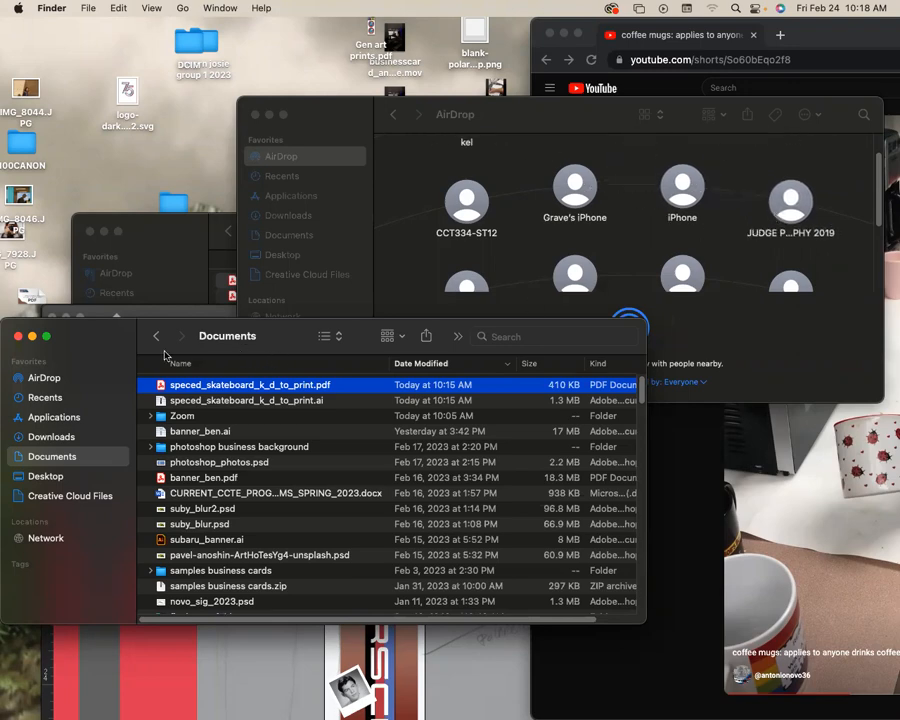
Move the Documents window further down and close the AirDrop window.
left_click_drag(117, 337, 117, 432)
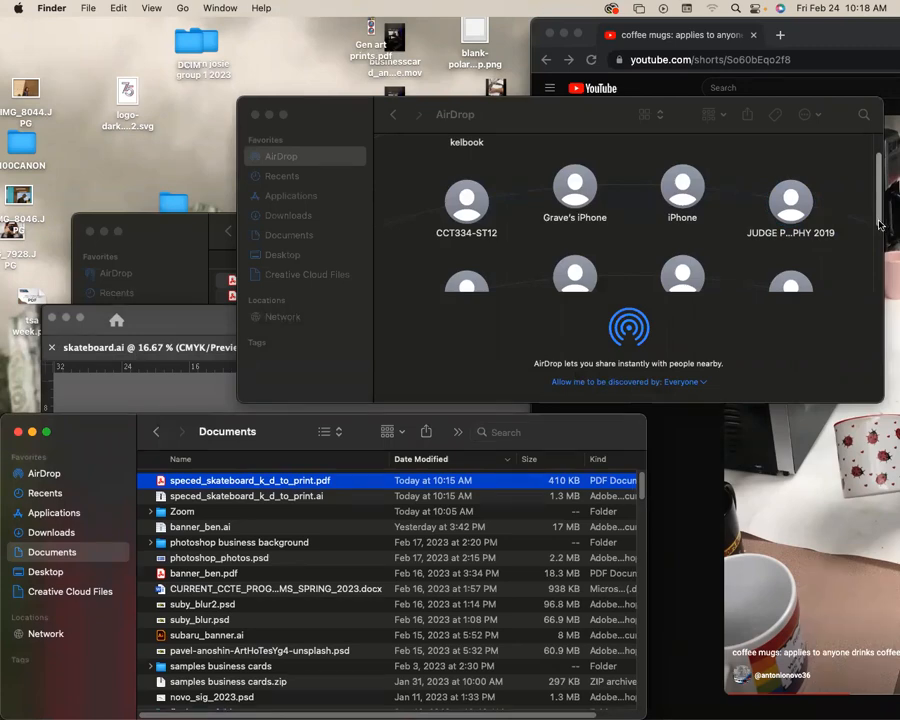
left_click_drag(256, 121, 260, 310)
left_click(260, 305)
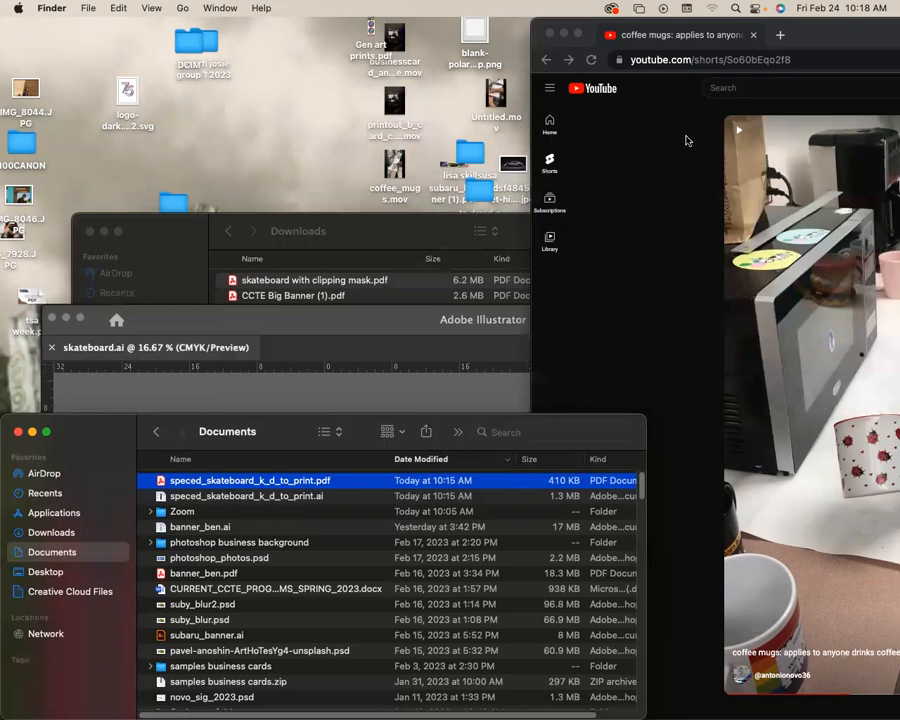
Bring the Downloads window to the front and move it up, clear of the Documents file list.
left_click(615, 187)
left_click(291, 171)
left_click(351, 232)
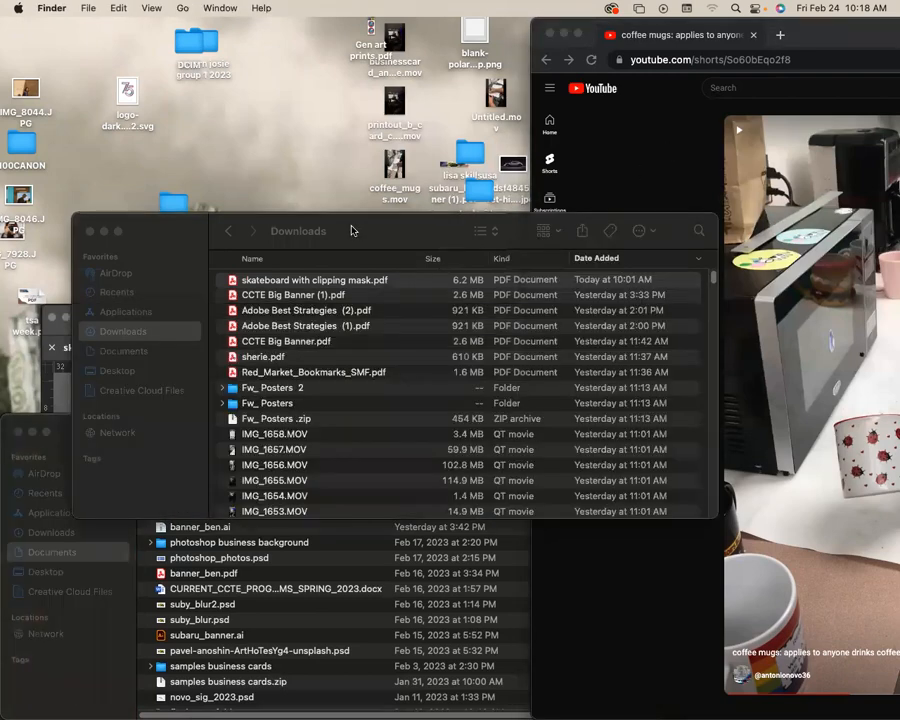
left_click_drag(351, 227, 382, 146)
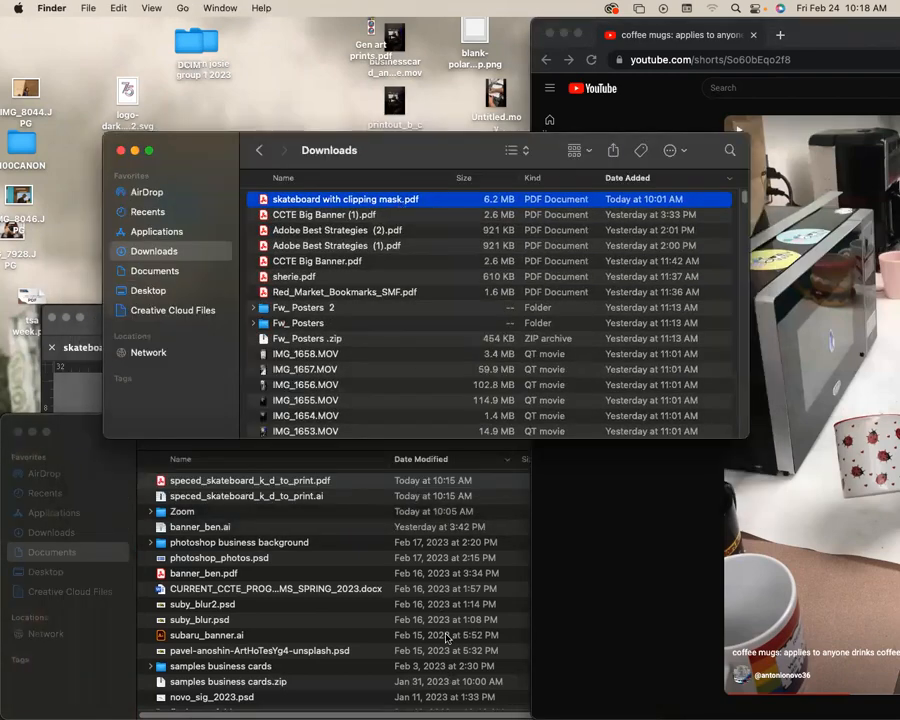